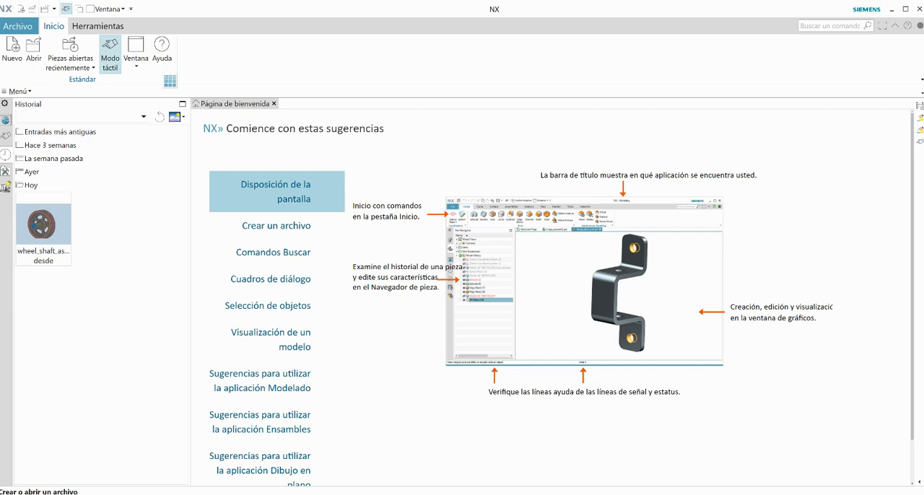
Step: Open the wheel_shaft_assy part from the wheel folder
click(36, 54)
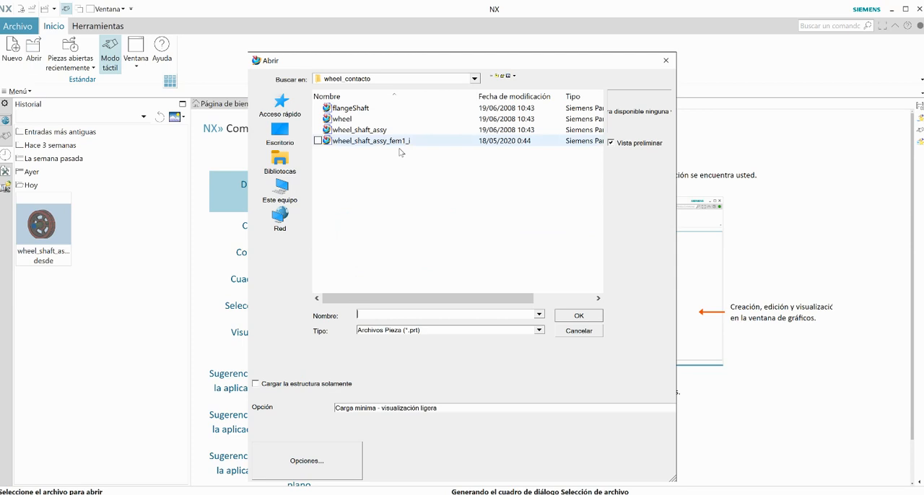
click(475, 79)
click(359, 226)
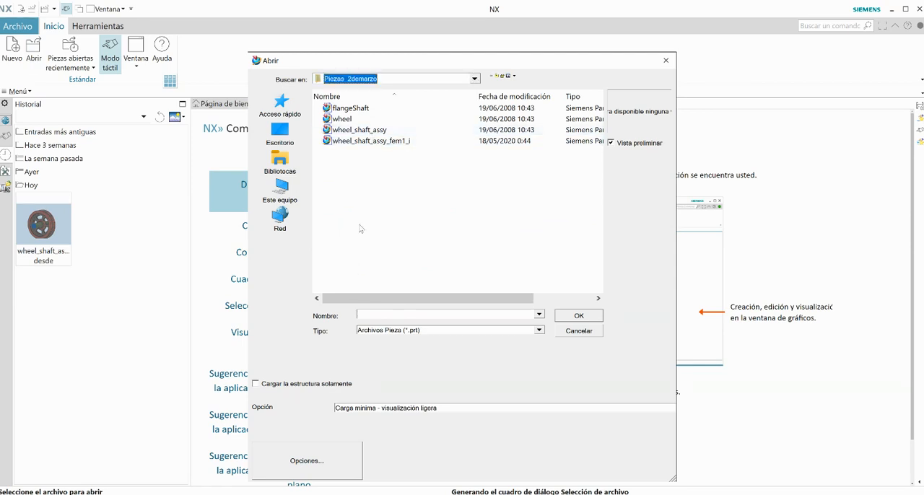
click(354, 174)
double_click(354, 174)
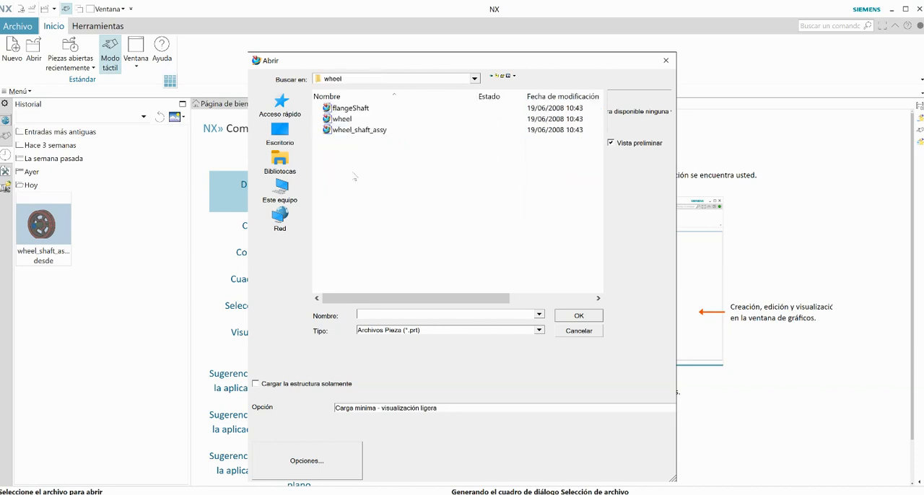
click(357, 131)
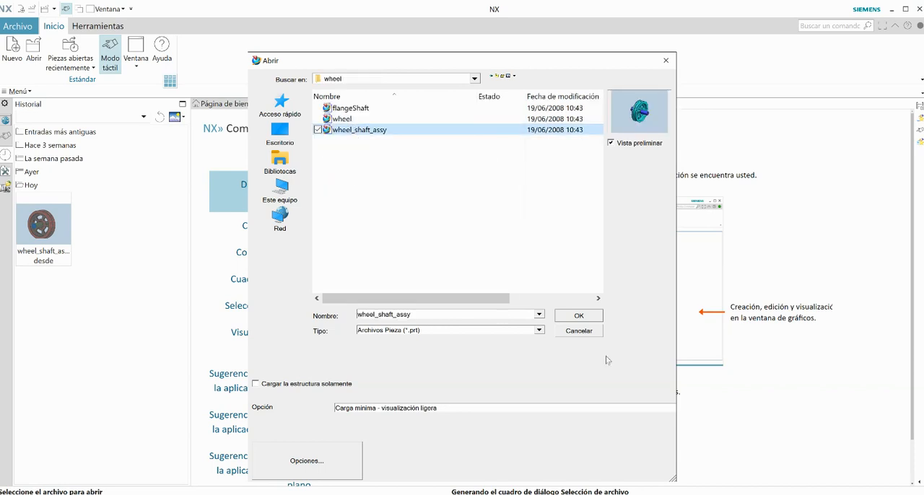
click(576, 317)
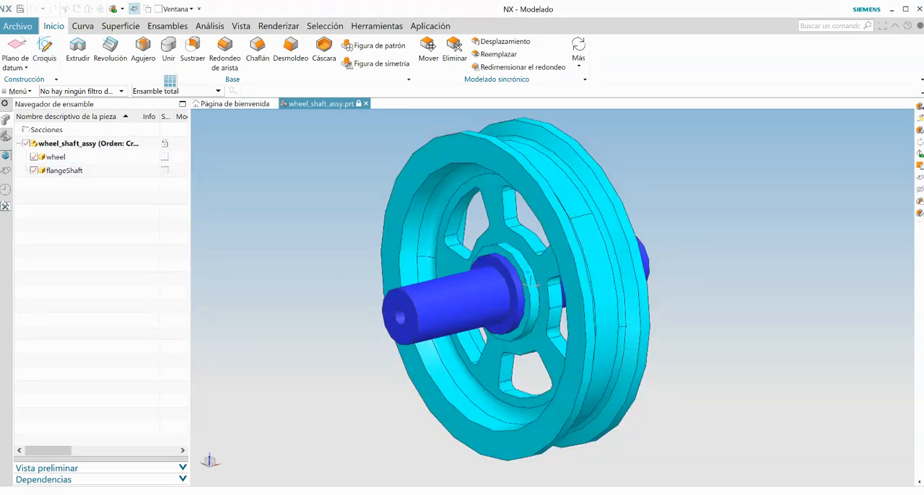
Step: Switch to Pre/Post and create a new FEM and simulation with an idealized part for wheel_shaft_assy, using the Simcenter Nastran structural environment
click(23, 30)
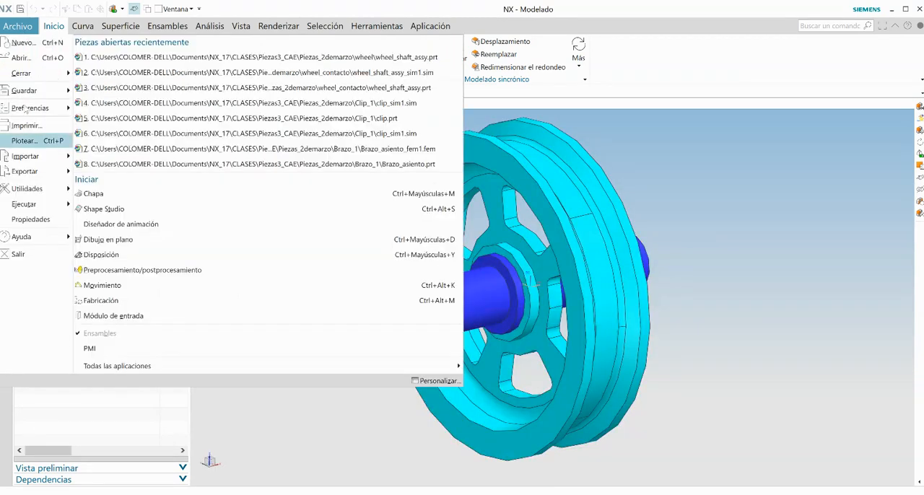
click(113, 272)
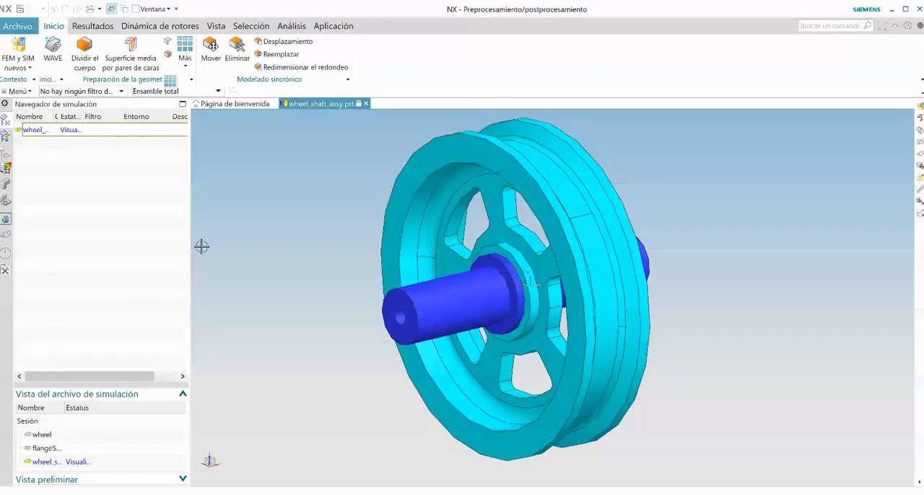
right_click(45, 131)
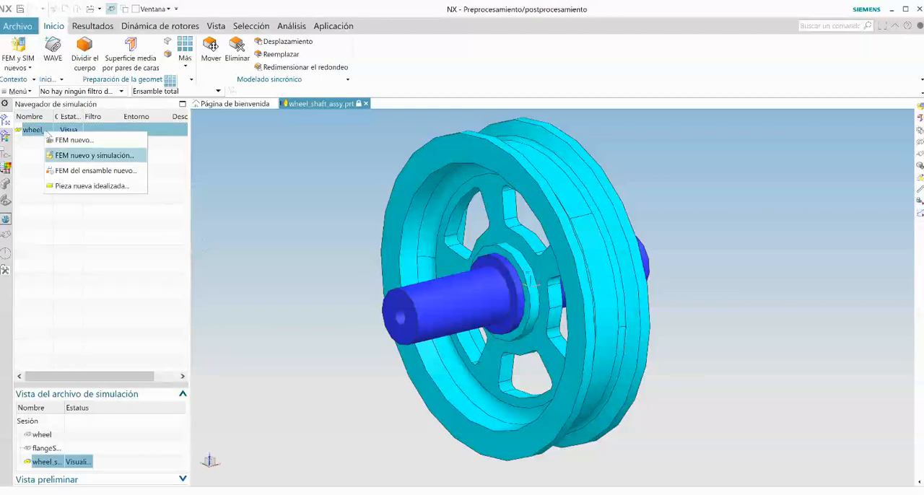
click(82, 157)
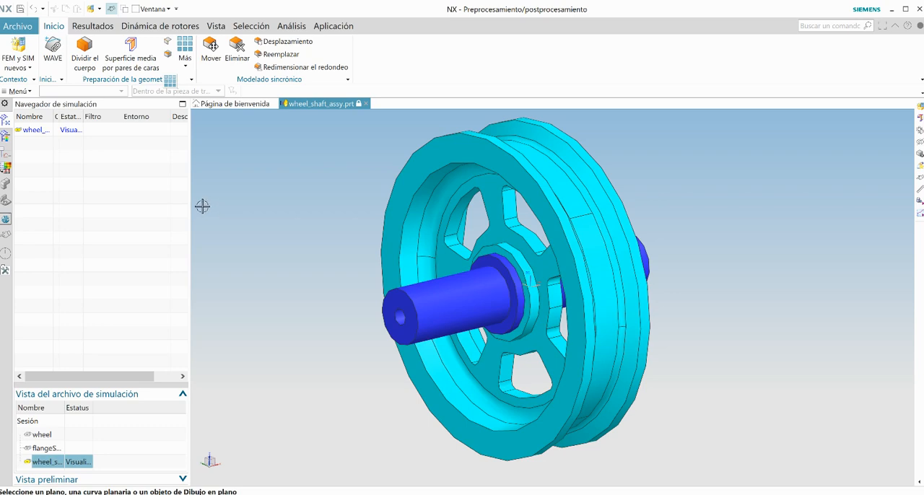
right_click(44, 132)
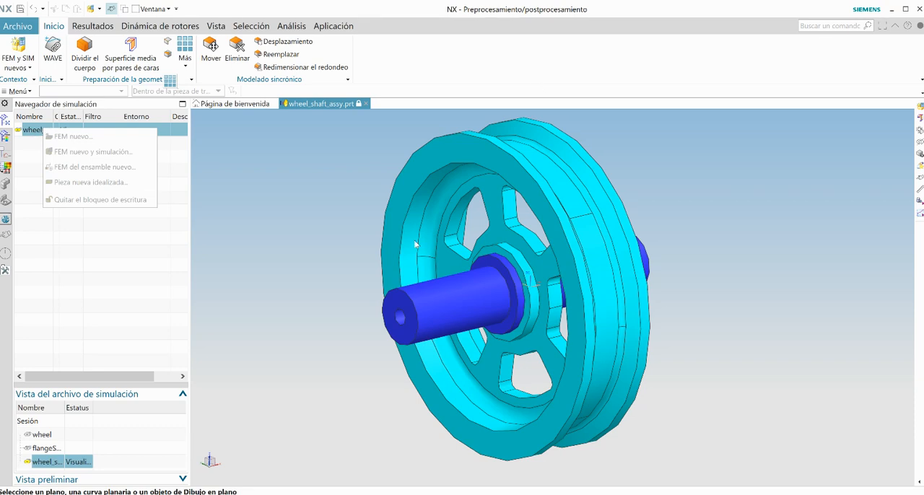
click(305, 402)
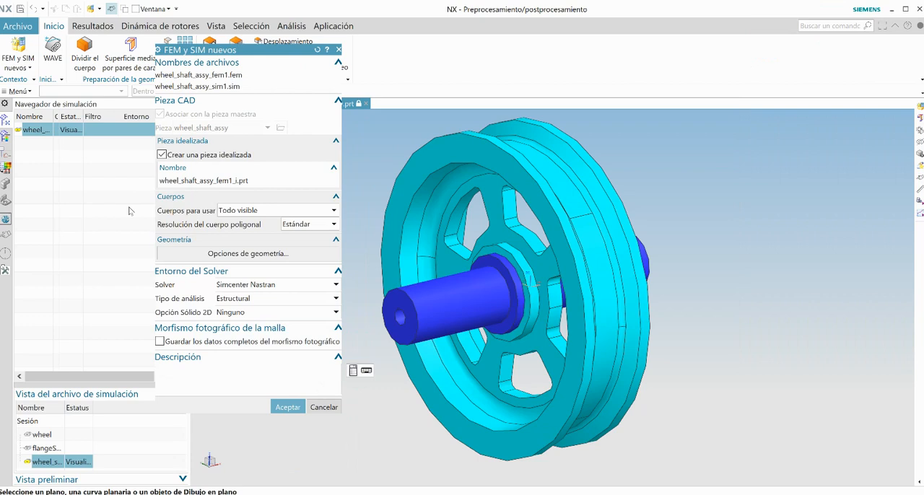
click(286, 409)
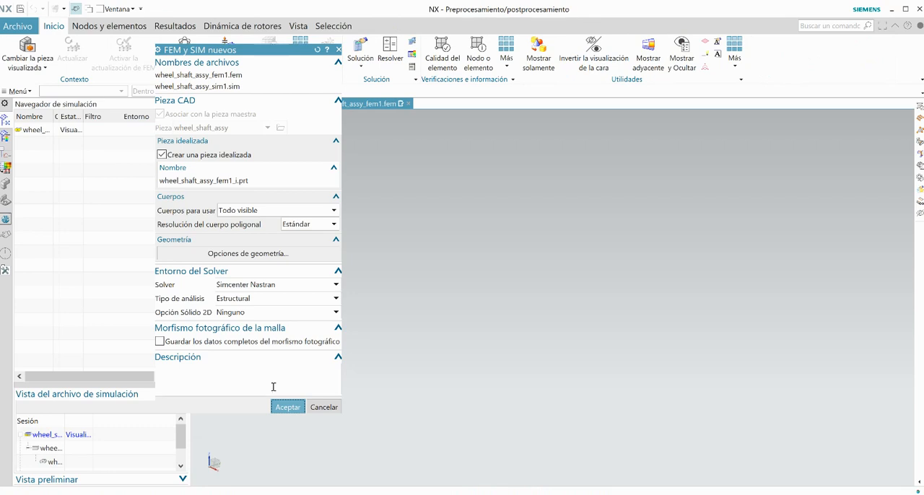
middle_click(271, 384)
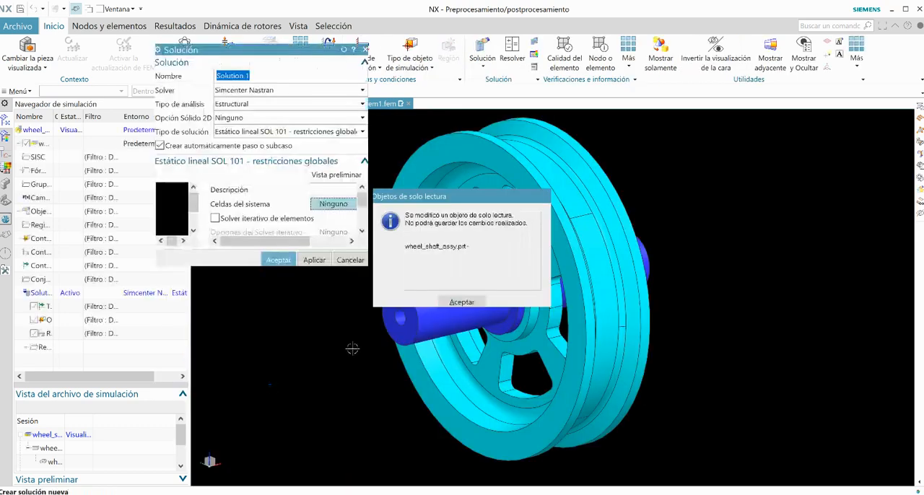
click(462, 302)
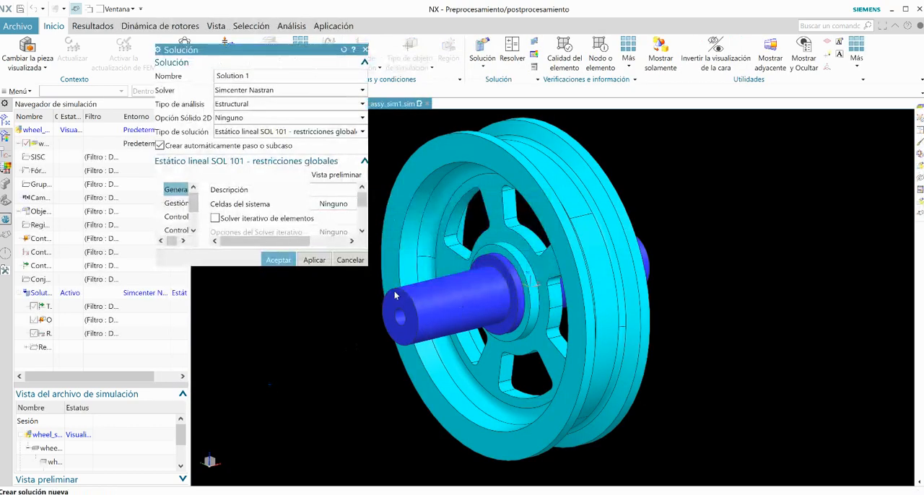
Step: Enable the element iterative solver and the option to ignore material temperature dependence in the general settings of Solution 1
drag(369, 266, 746, 402)
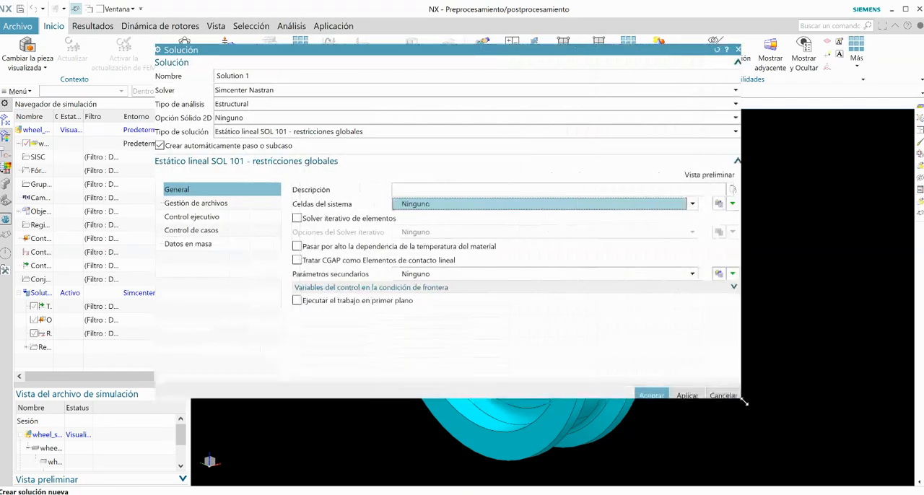
click(297, 218)
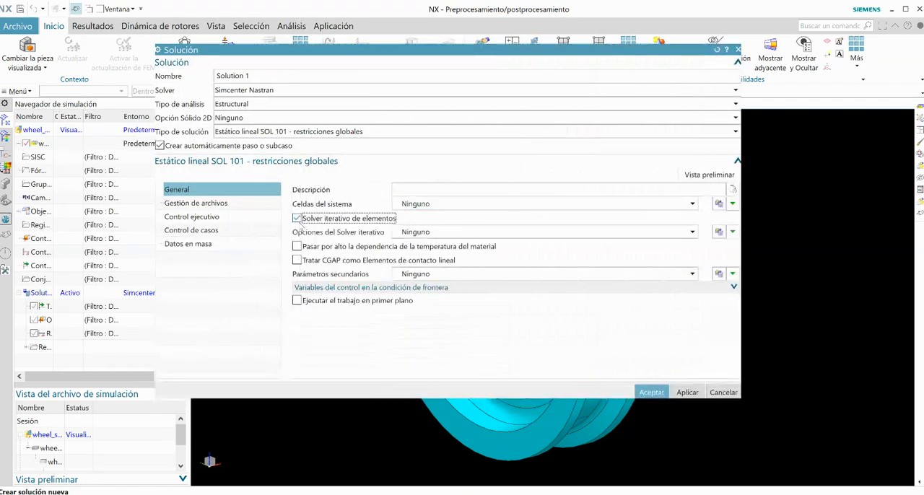
click(296, 246)
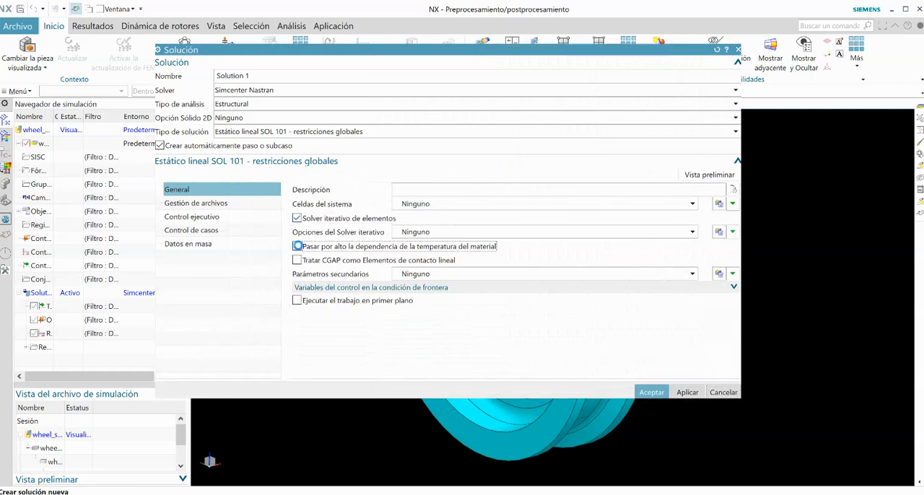
Step: Open Structural Output Requests1 from the solution's case control settings for editing, with the contact result category displayed
click(190, 231)
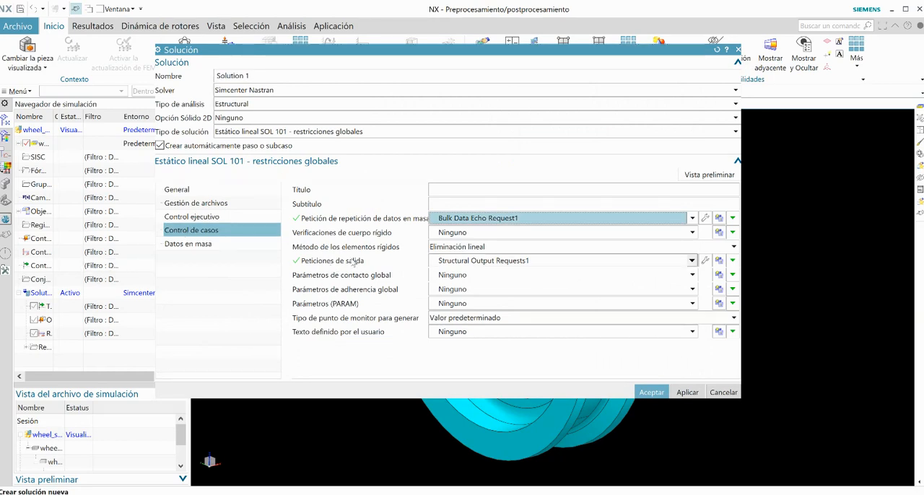
click(705, 262)
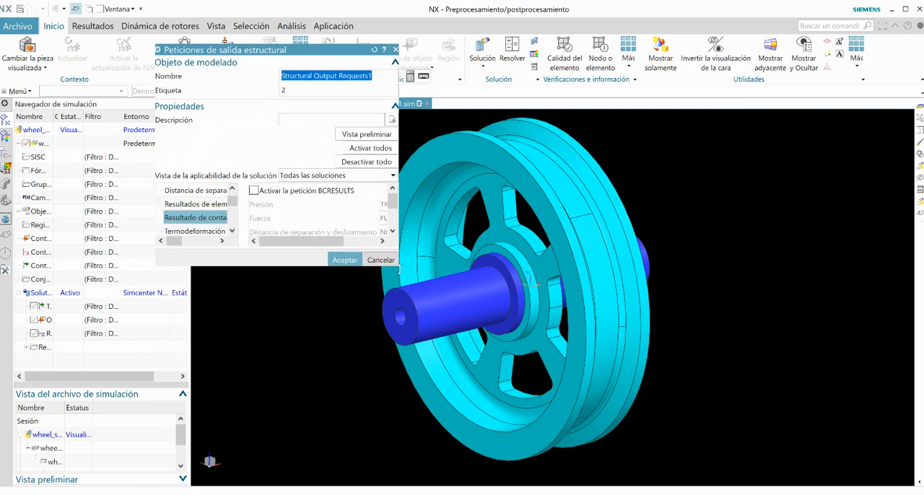
drag(402, 268, 398, 328)
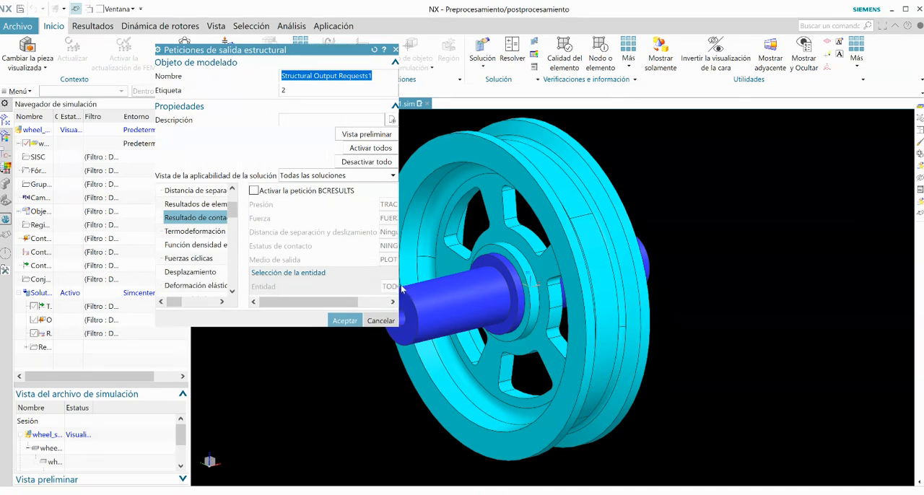
drag(402, 287, 615, 288)
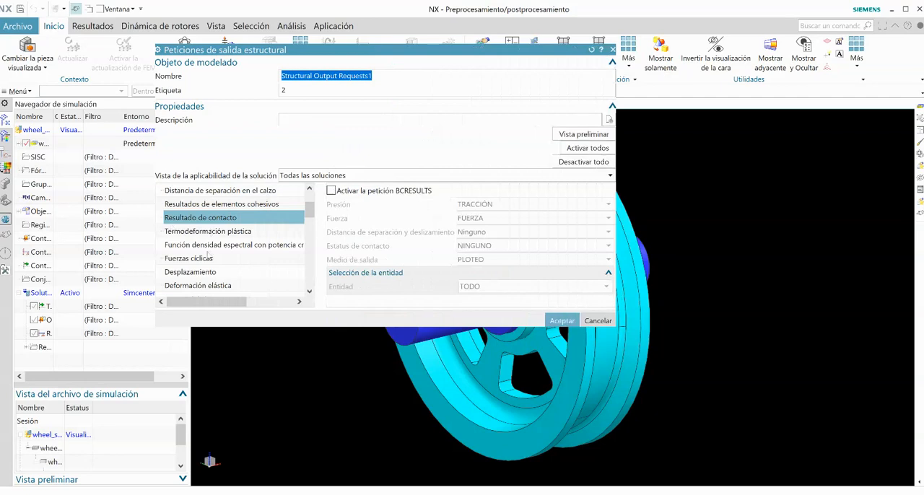
scroll(211, 280, down, 1)
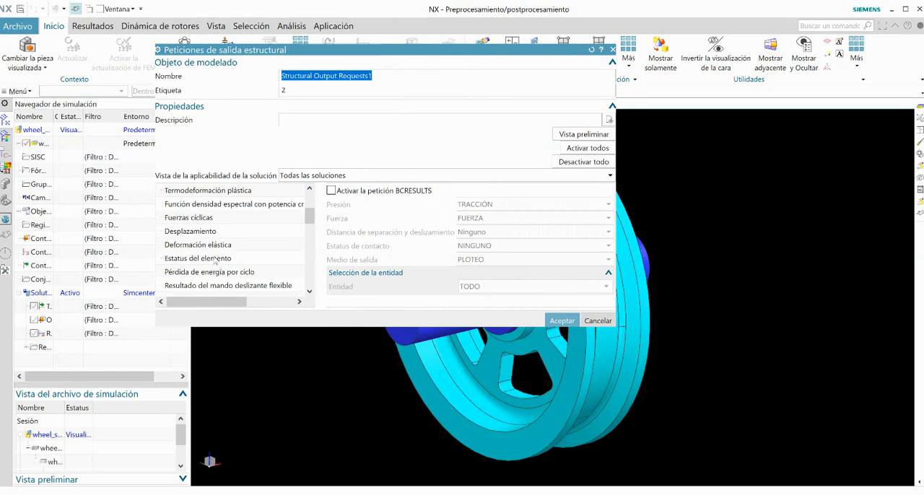
scroll(216, 260, up, 1)
scroll(215, 258, up, 2)
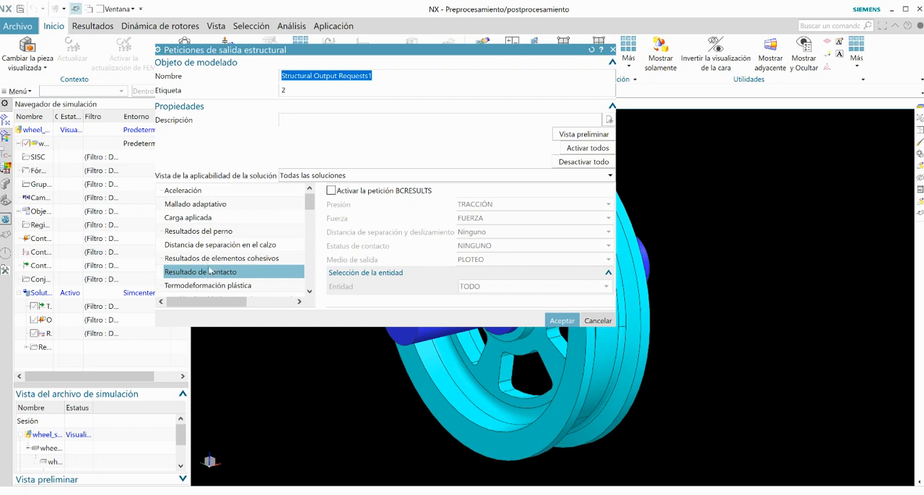
Step: Enable the BCRESULTS contact request with separation distance set to SEPDIS and contact status to ESTATUS, keeping the entity as TODO
click(332, 191)
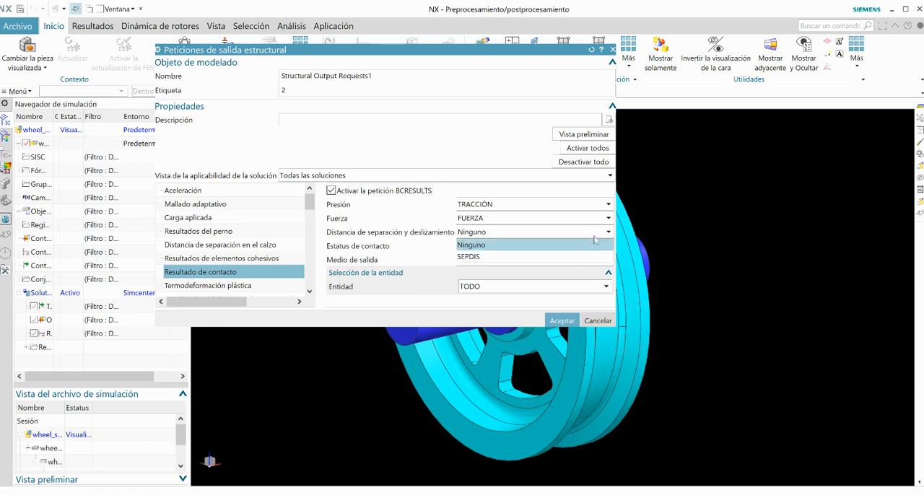
click(530, 257)
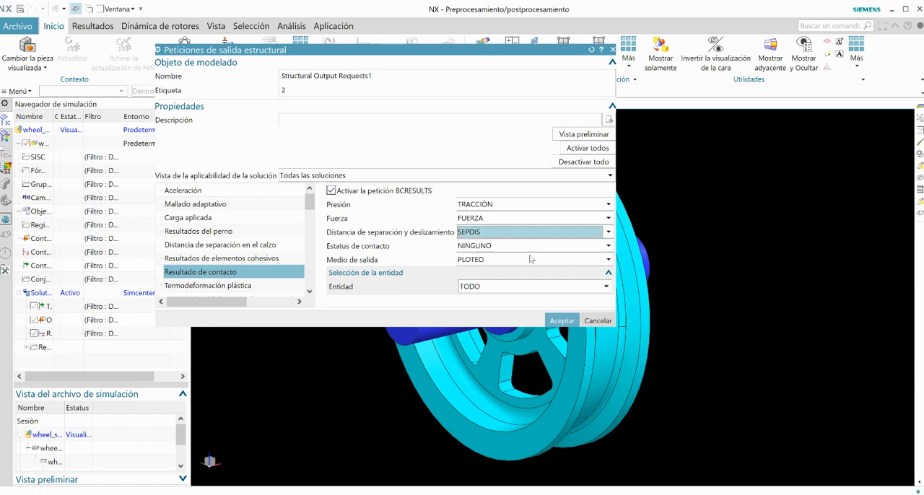
click(609, 246)
click(515, 278)
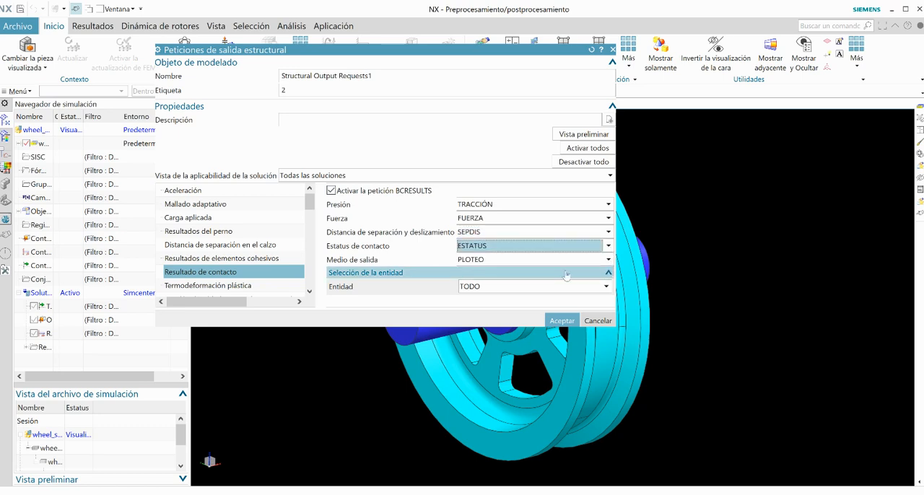
click(605, 287)
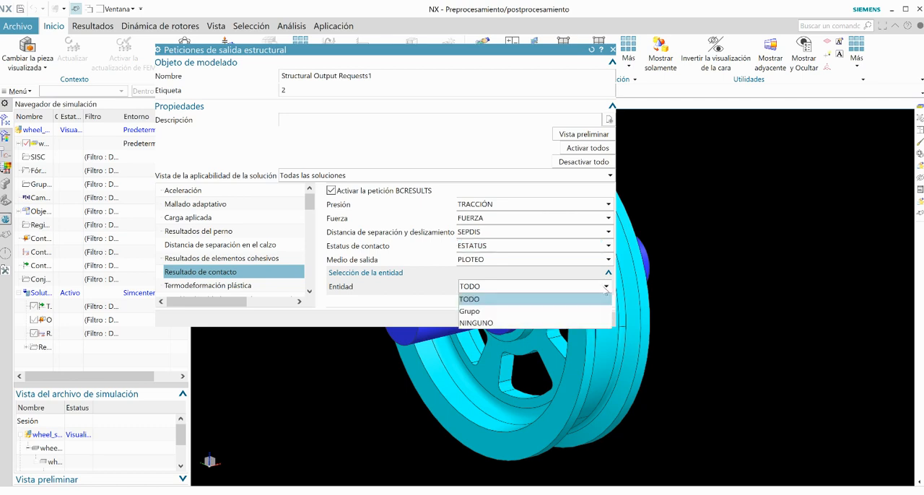
click(605, 289)
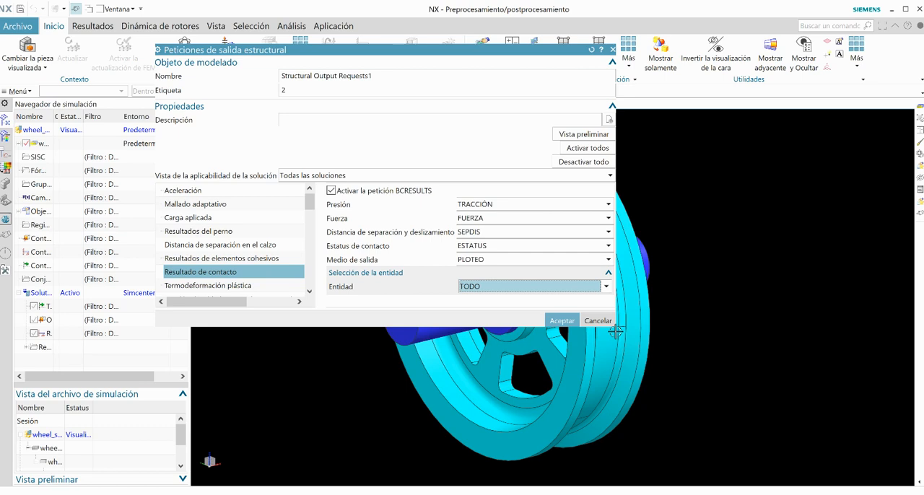
drag(617, 330, 714, 429)
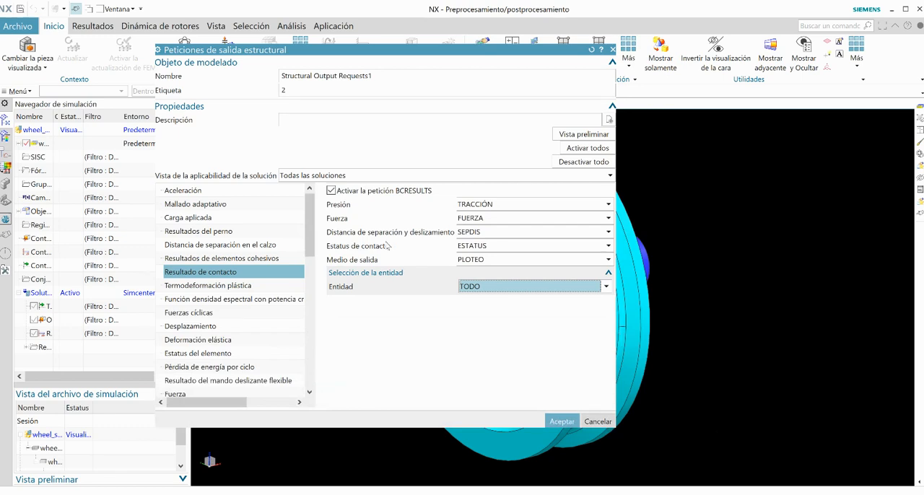
click(561, 421)
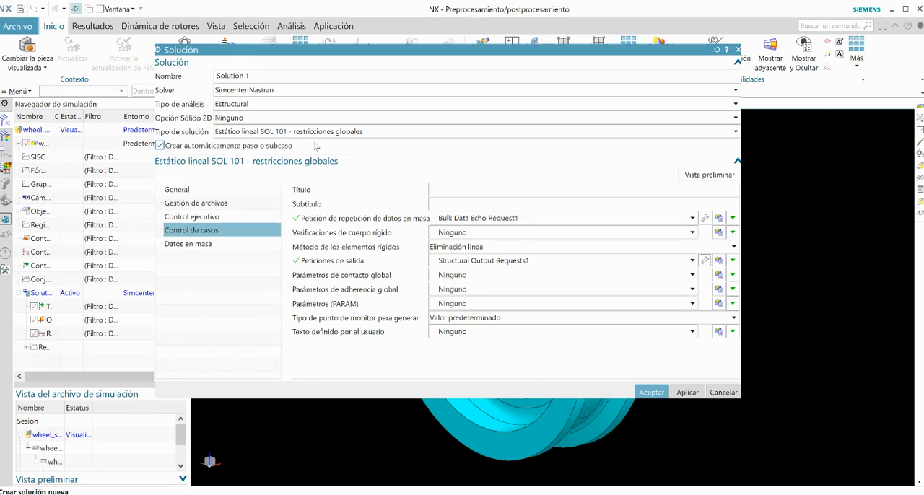
Step: Create Solution 1 as a SOL 101 linear static solution and widen the simulation navigator's name column
click(192, 192)
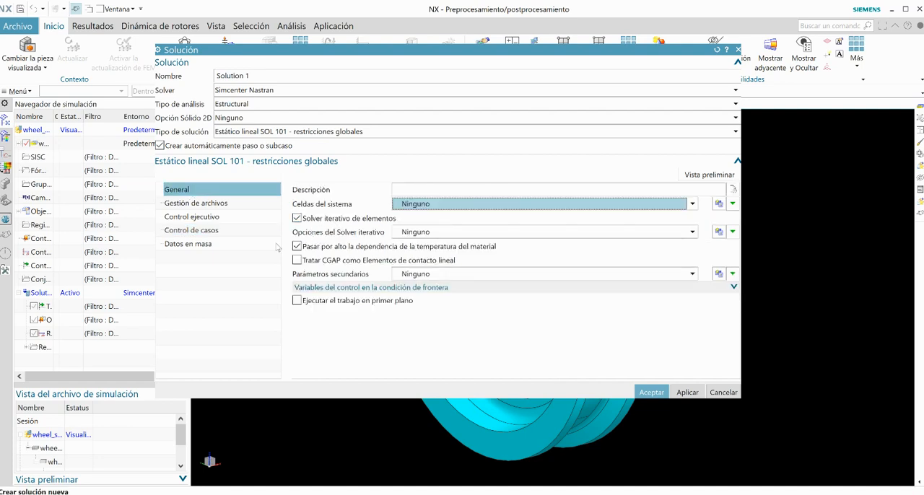
click(651, 393)
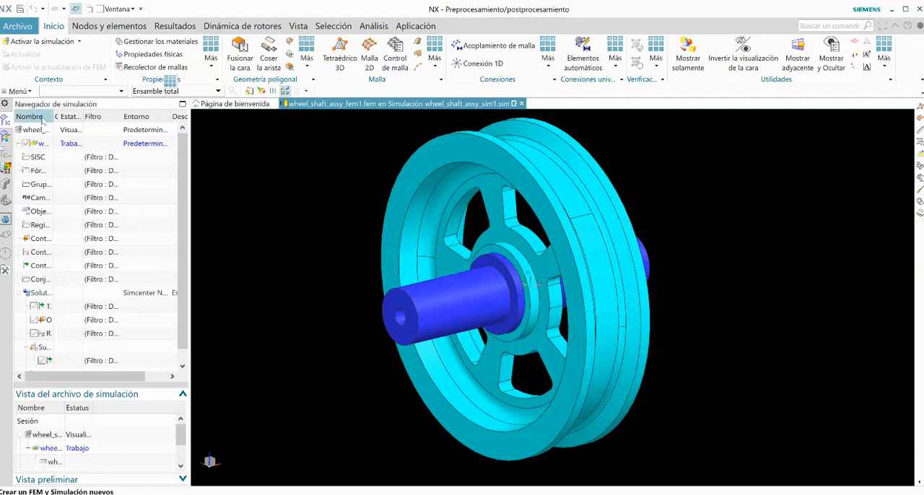
drag(53, 116, 106, 116)
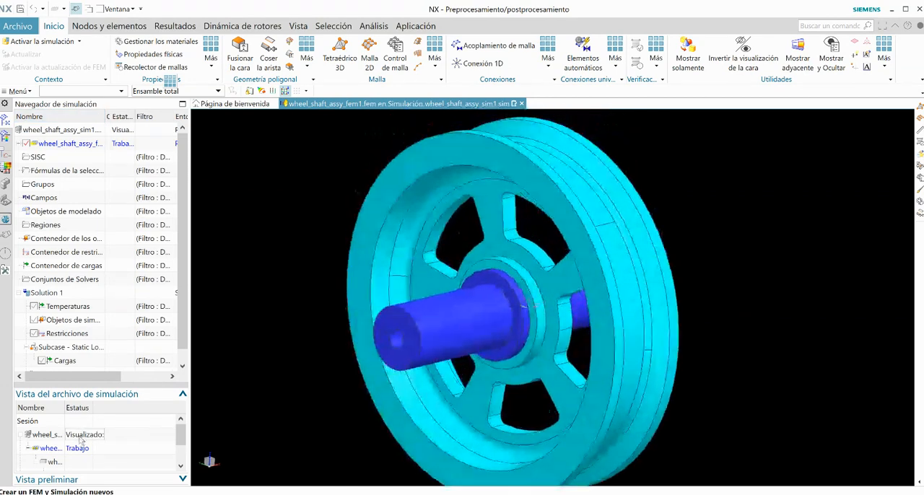
Step: Mesh the wheel body with 3D tetrahedral CTETRA(4) elements at an element size of 7 mm
click(341, 60)
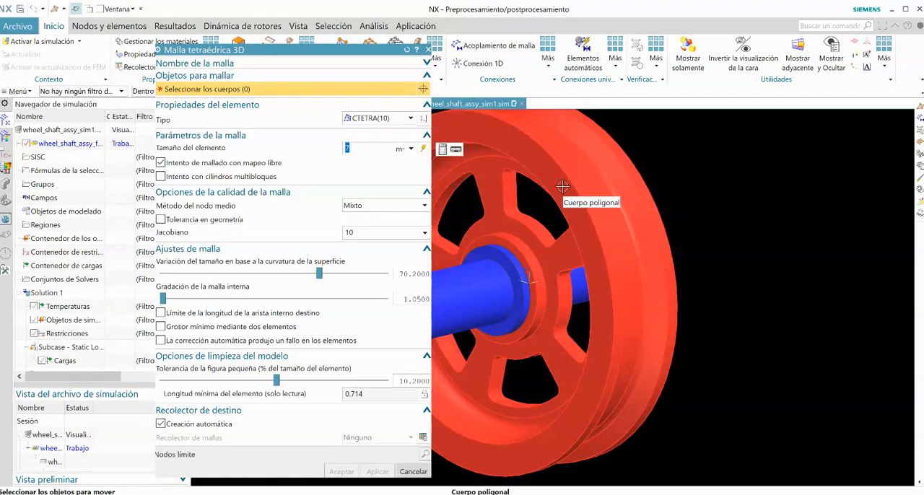
click(562, 187)
click(358, 148)
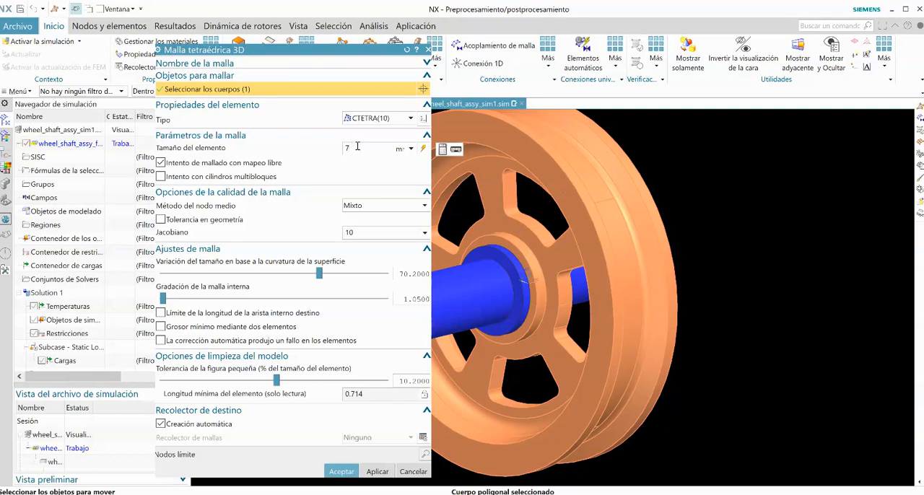
click(410, 118)
click(370, 167)
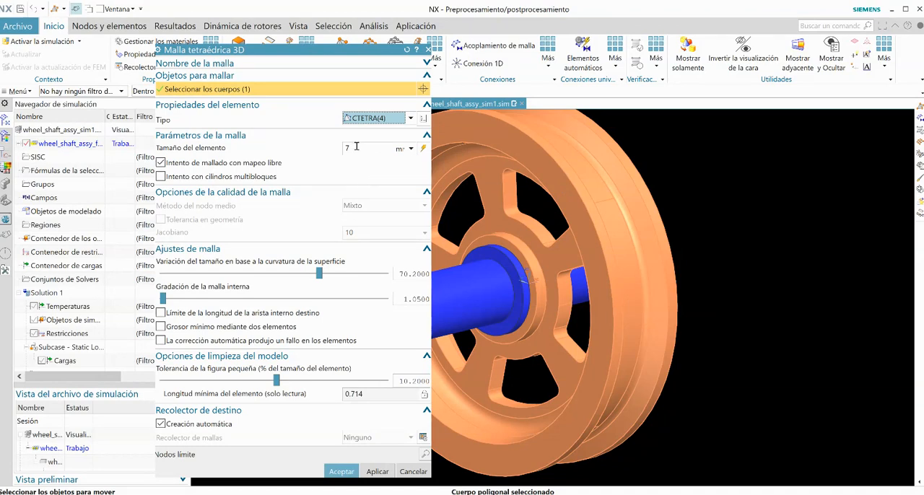
click(369, 470)
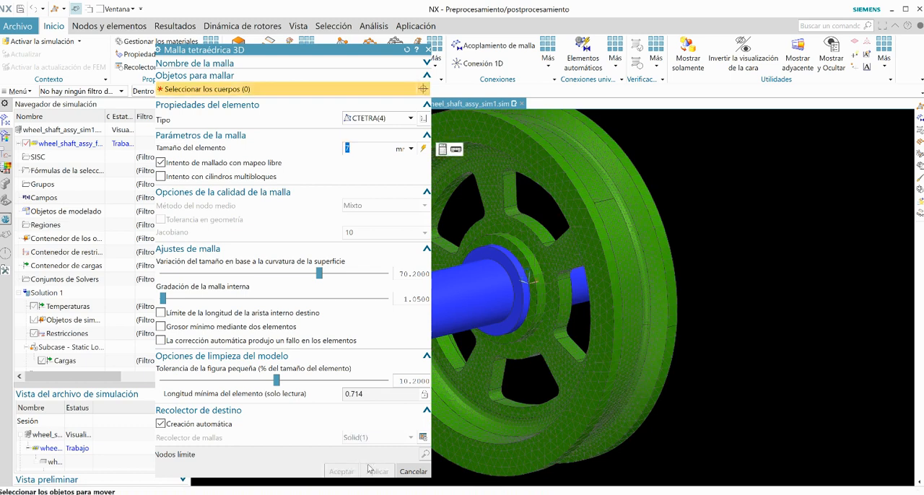
Step: Mesh the shaft body with CTETRA(4) elements of 5 mm and a surface-curvature-based size variation of 50.2
click(462, 302)
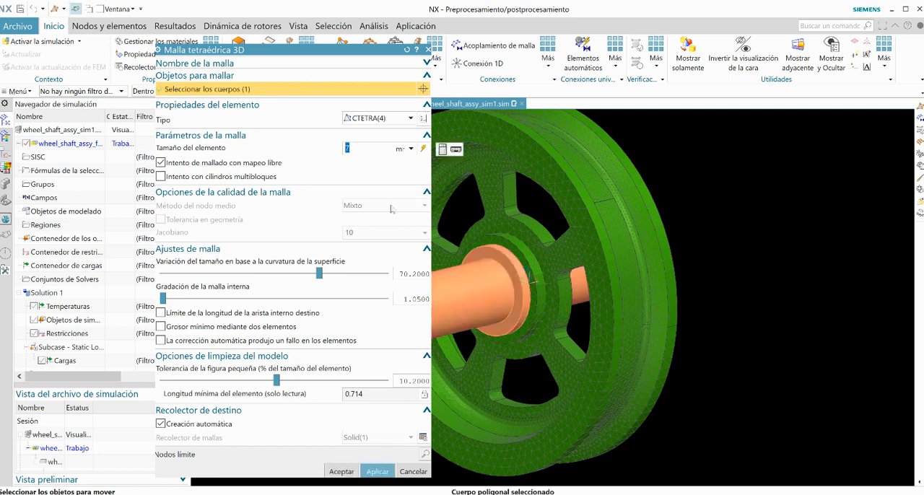
click(424, 149)
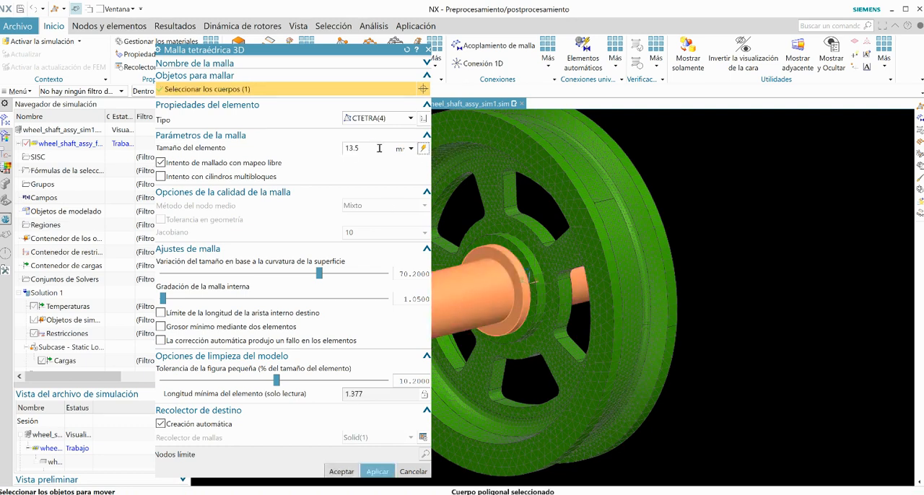
text(5)
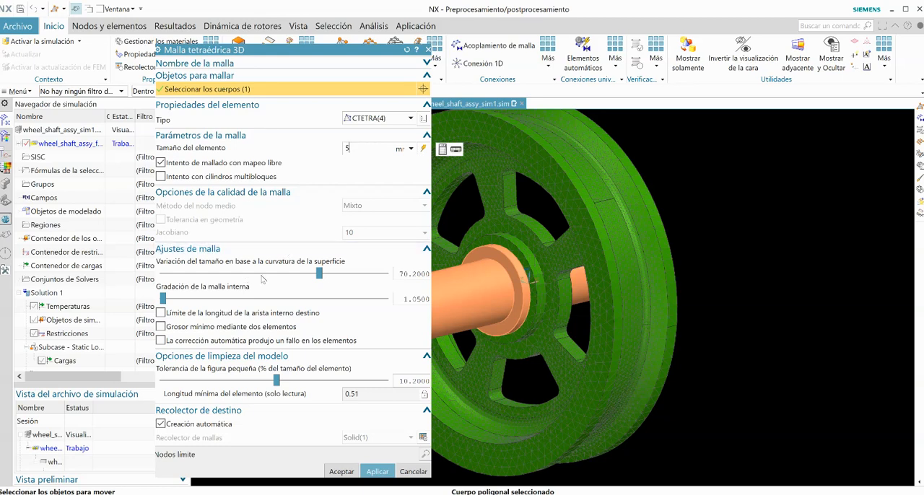
drag(319, 273, 274, 274)
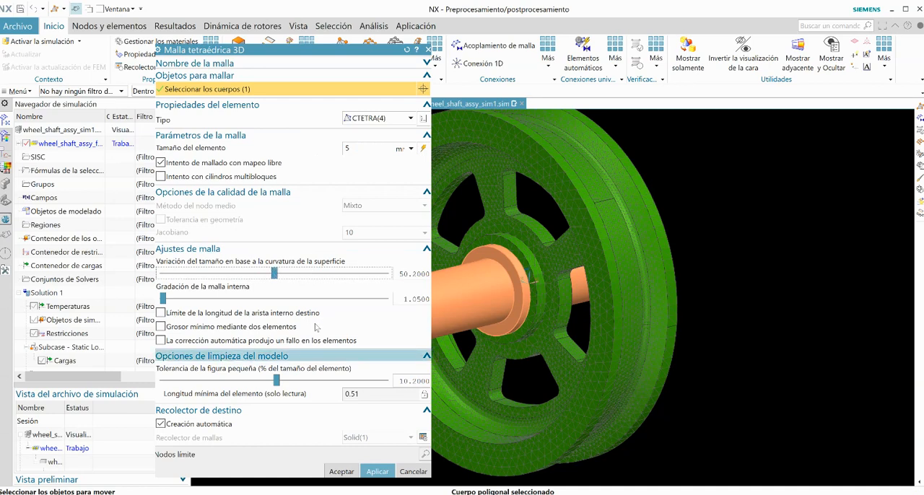
click(342, 469)
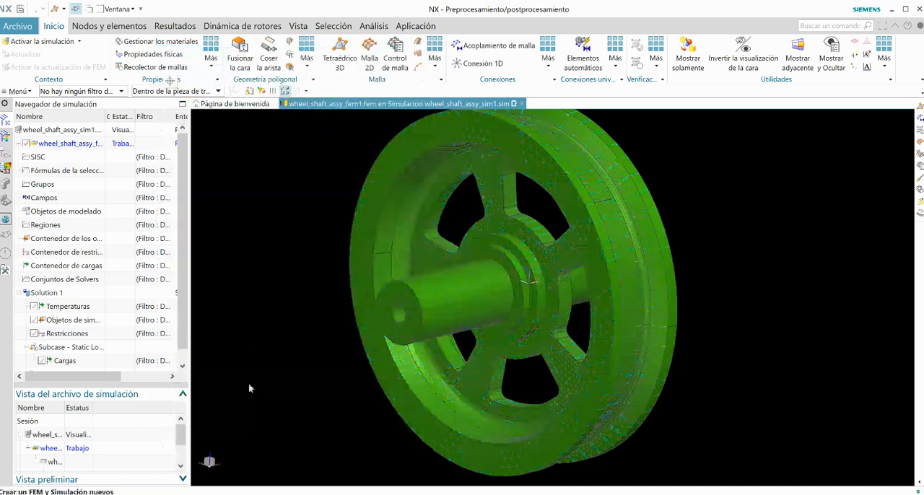
Step: Inspect the FEM's 3D collectors by toggling the visibility of all meshes and Solid(2), and highlight the shaft's 3d_mesh(2)
key(ctrl+w)
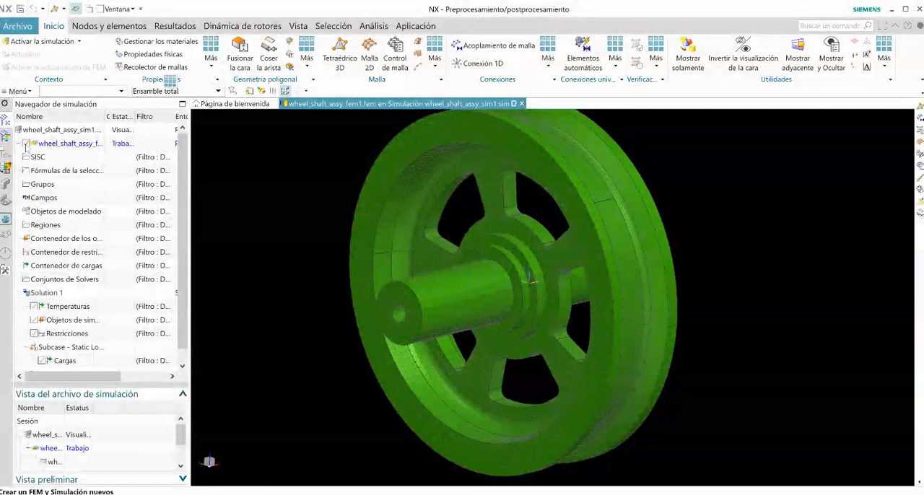
click(18, 145)
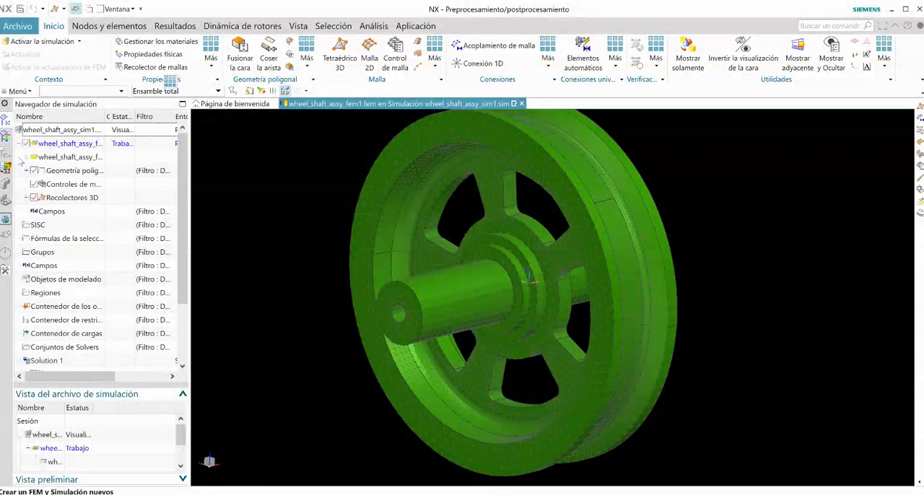
click(34, 197)
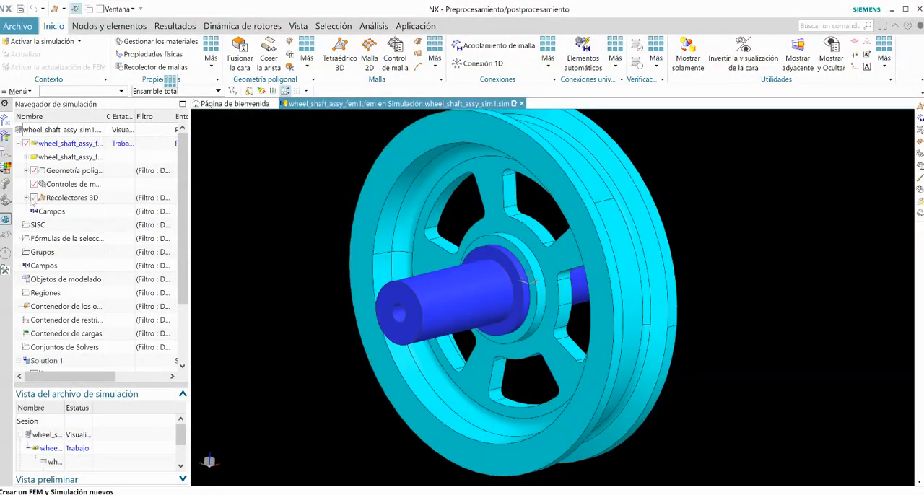
click(34, 197)
click(26, 197)
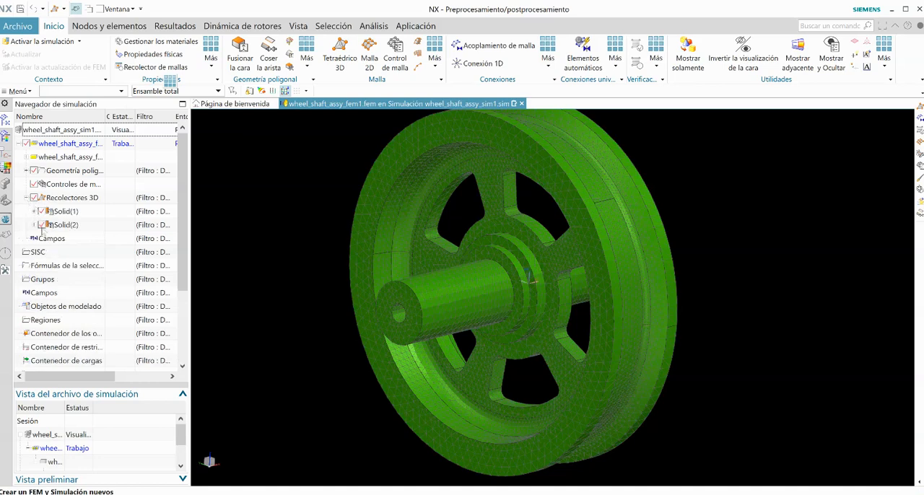
click(42, 224)
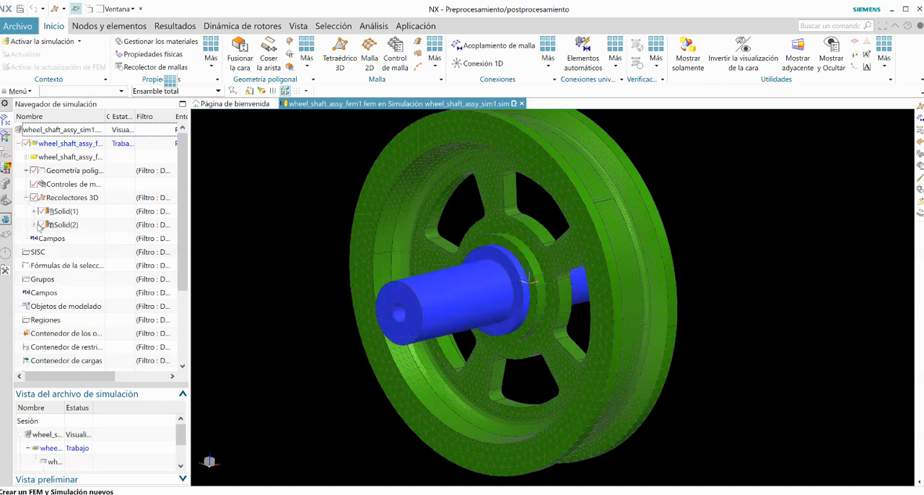
click(34, 224)
click(42, 224)
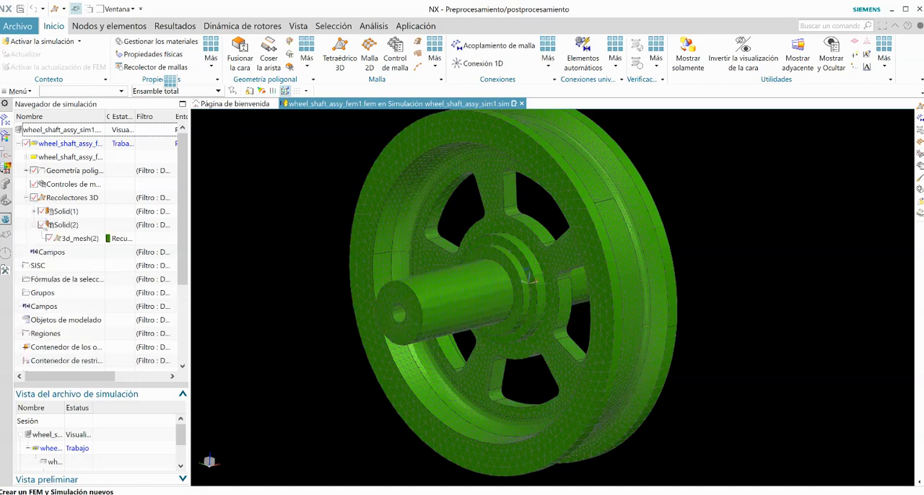
click(69, 240)
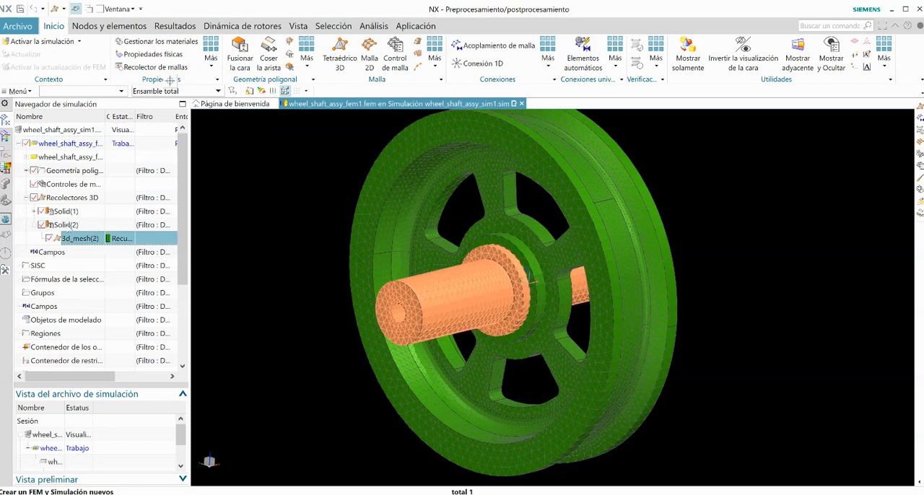
Step: Change the display colour of the wheel's 3d_mesh(1) in the Solid(1) collector to light pink
click(36, 211)
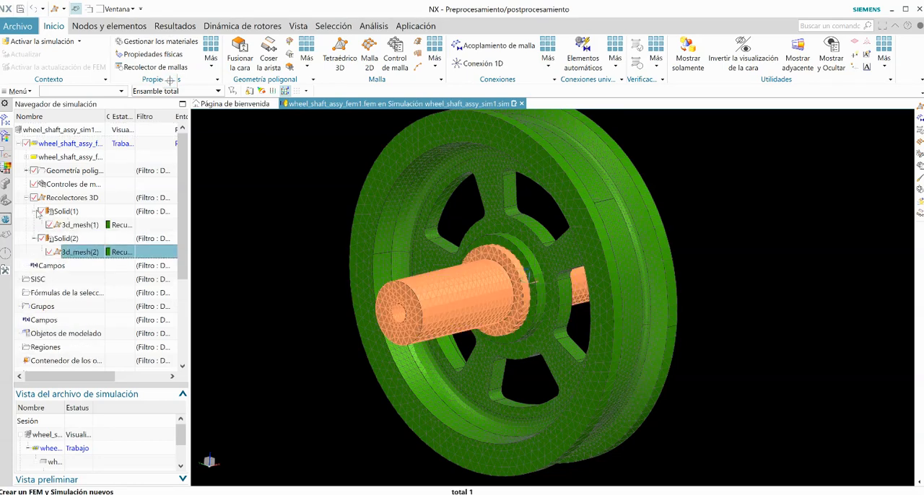
click(87, 227)
right_click(87, 226)
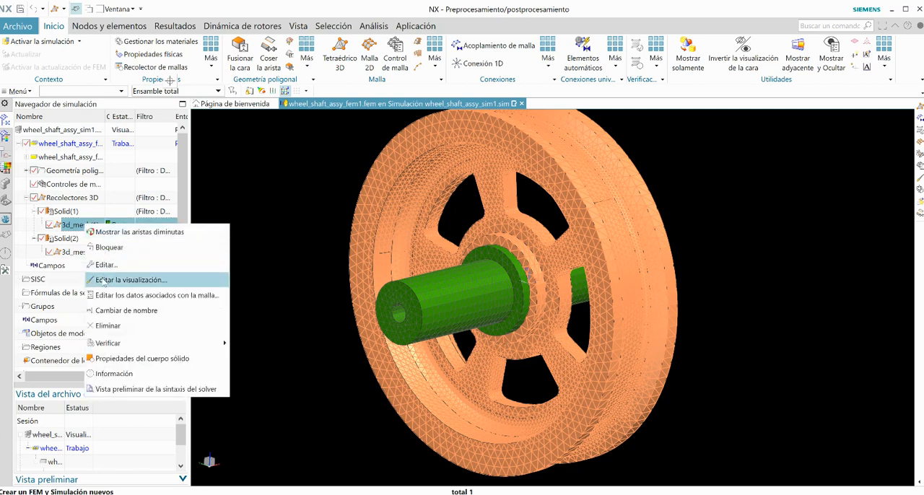
click(102, 280)
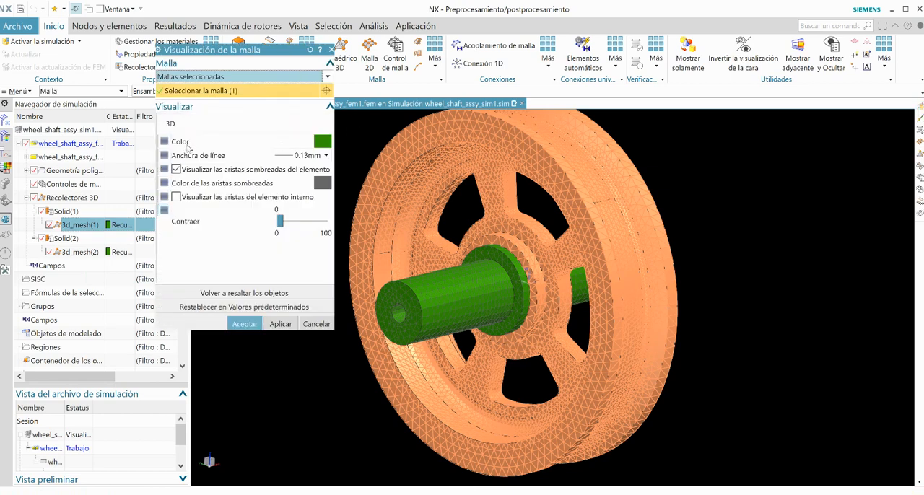
click(322, 142)
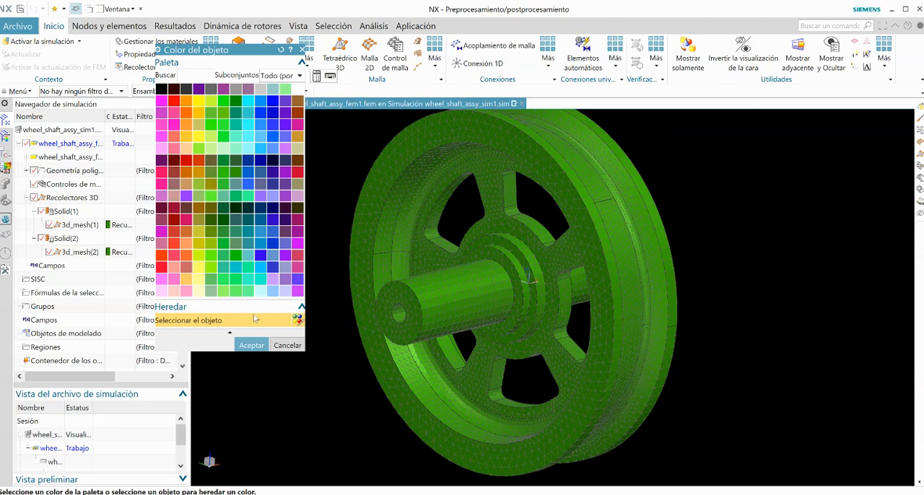
click(175, 292)
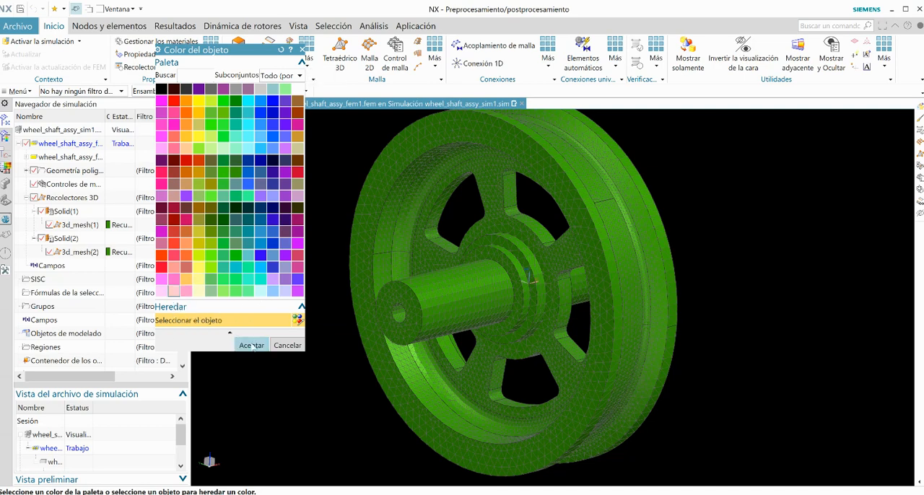
click(243, 345)
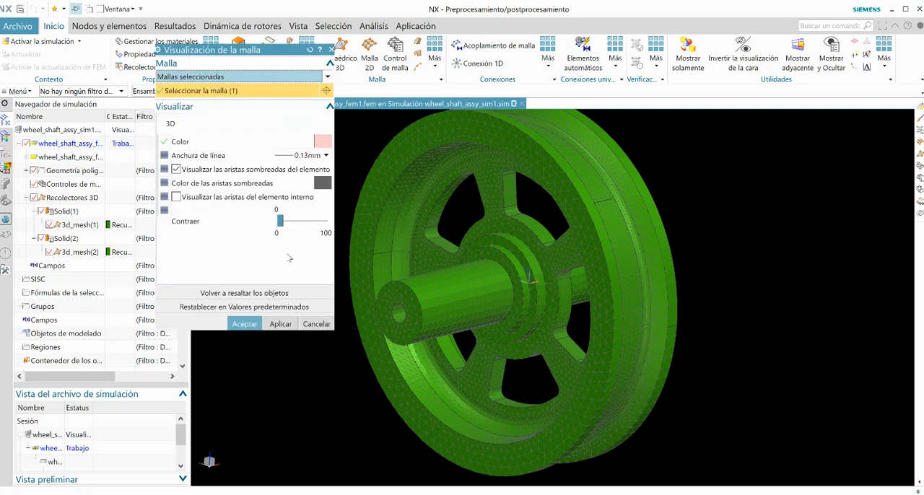
click(240, 328)
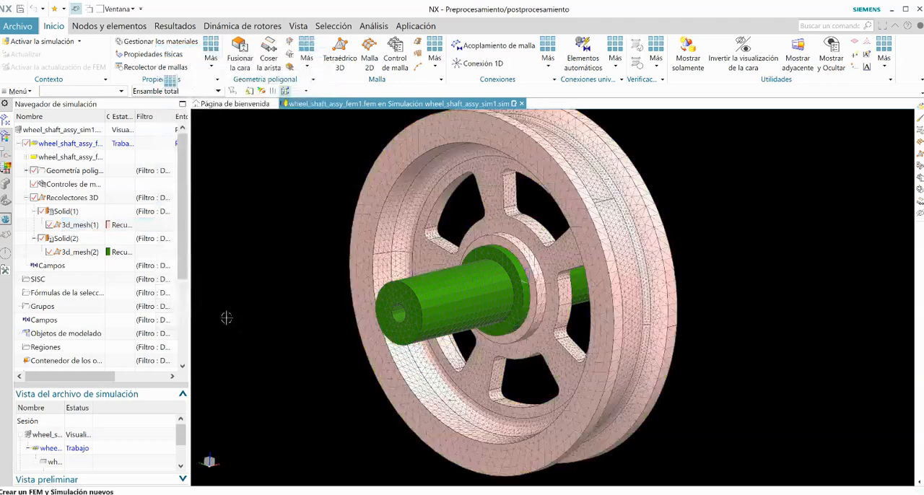
Step: Assign the library material Nylon to the PSOLID1 physical property of the wheel's Solid(1) mesh collector
scroll(225, 316, up, 3)
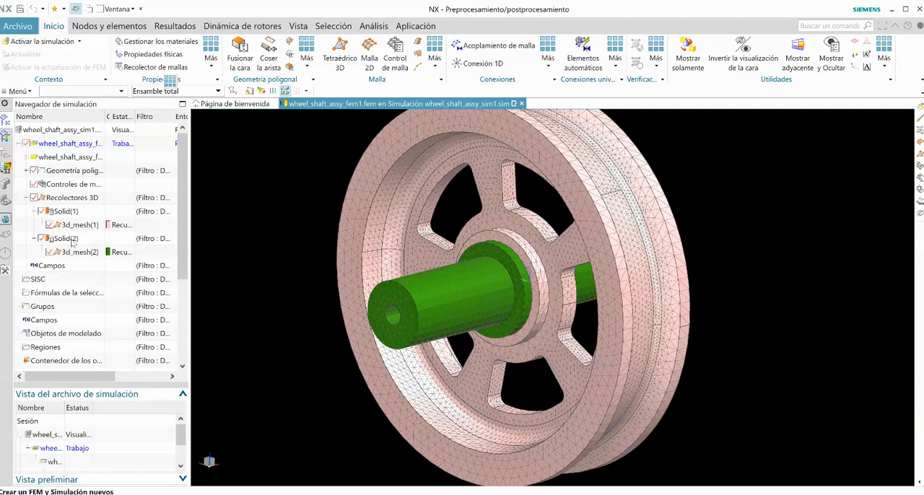
right_click(73, 212)
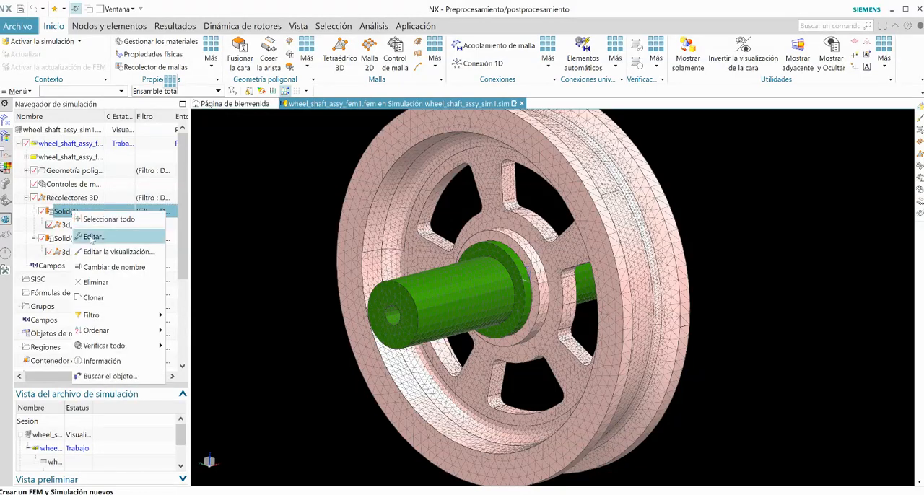
click(92, 238)
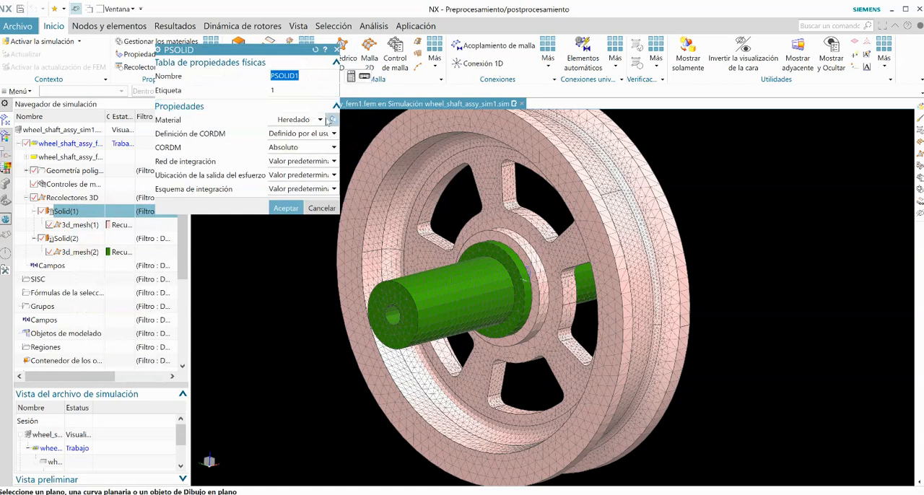
click(332, 119)
scroll(185, 165, down, 6)
scroll(183, 166, down, 5)
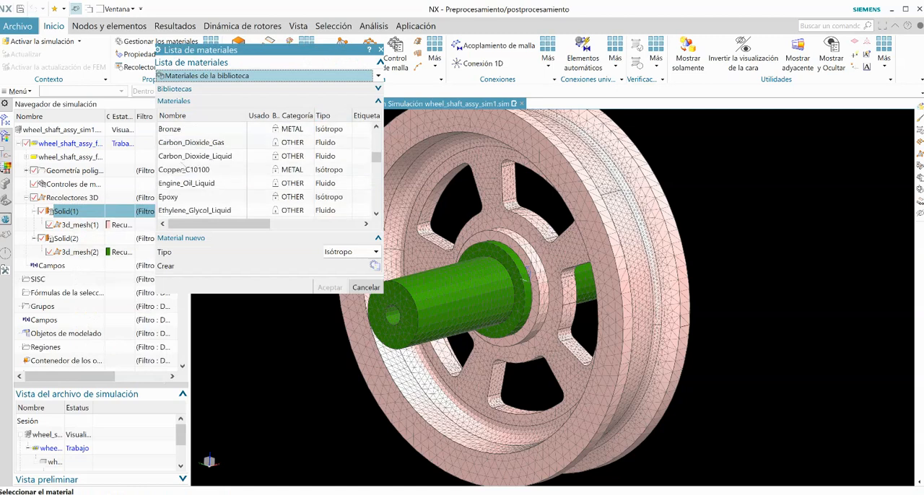
scroll(180, 168, down, 5)
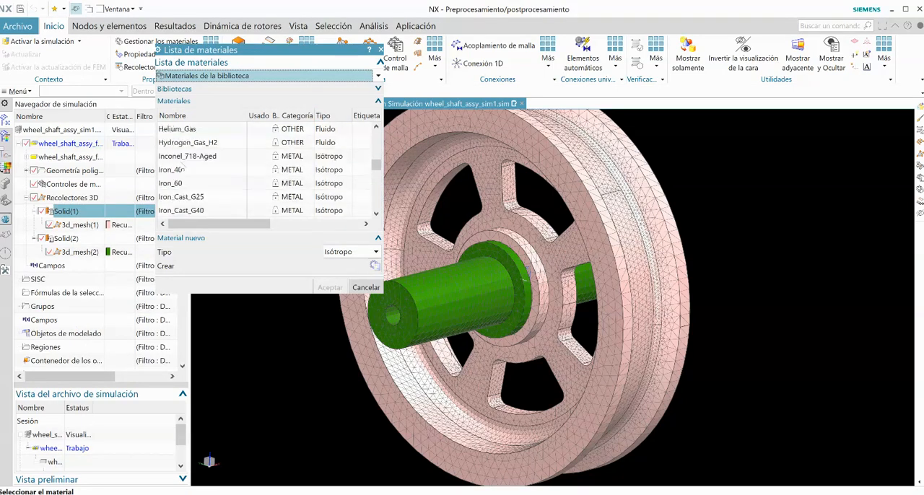
scroll(180, 166, down, 1)
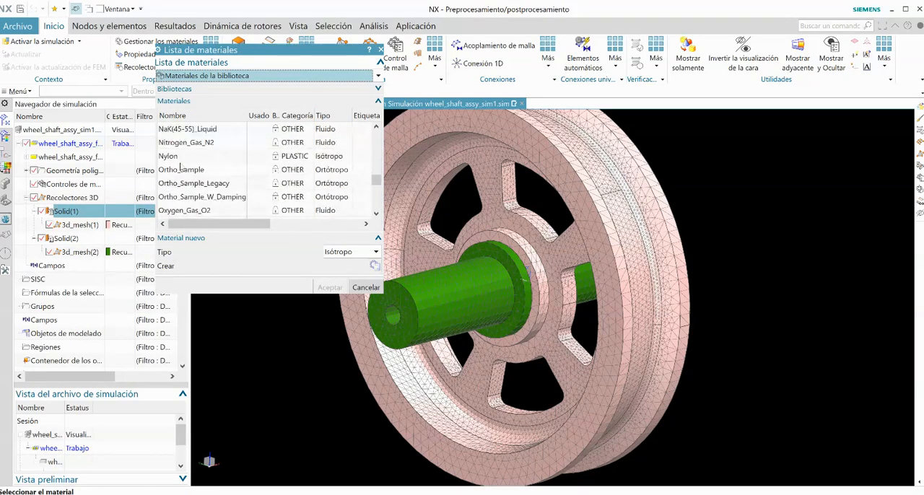
click(174, 159)
click(330, 287)
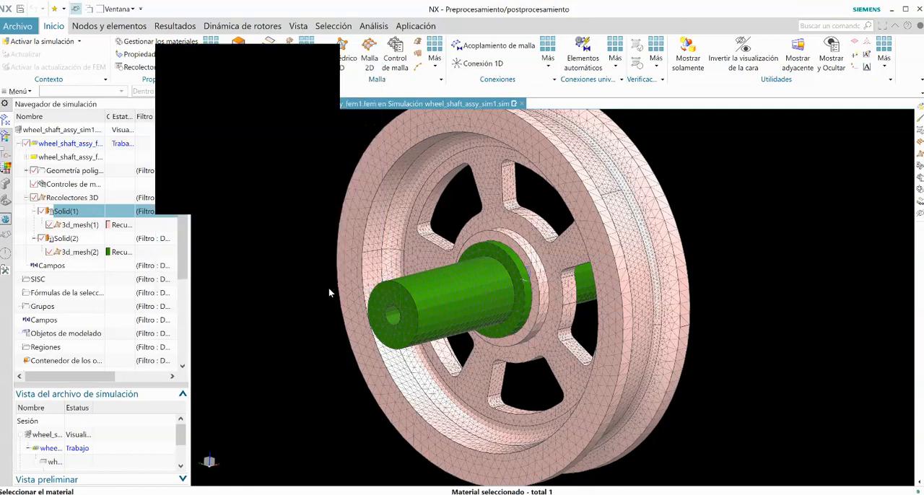
click(286, 223)
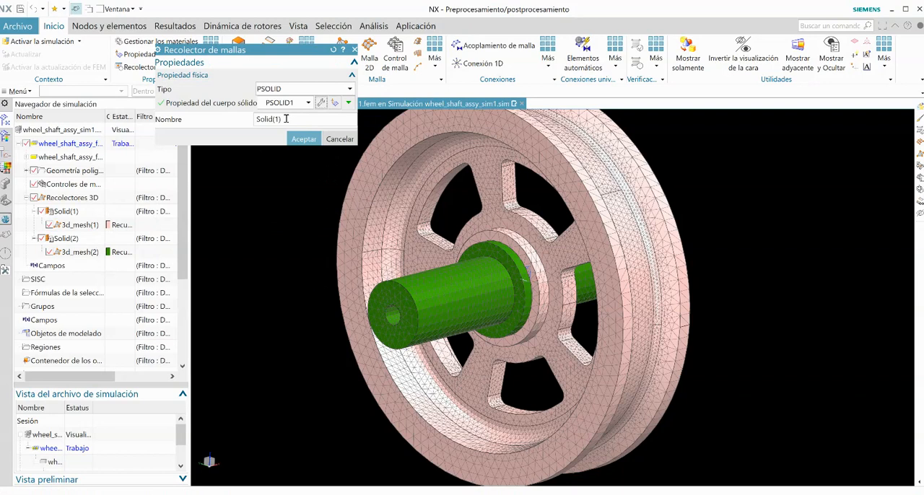
Step: Rename the wheel's mesh collector to Nylon and apply the collector changes
click(285, 120)
text(Ny)
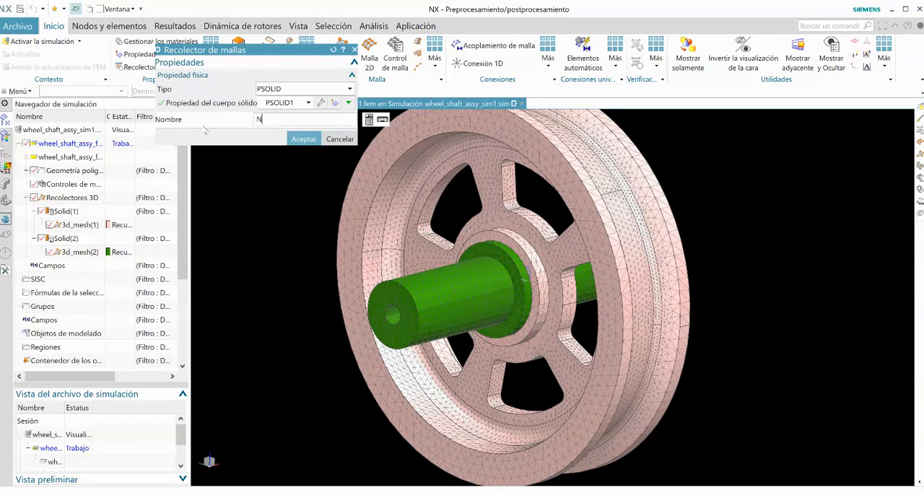
text(lon)
click(309, 139)
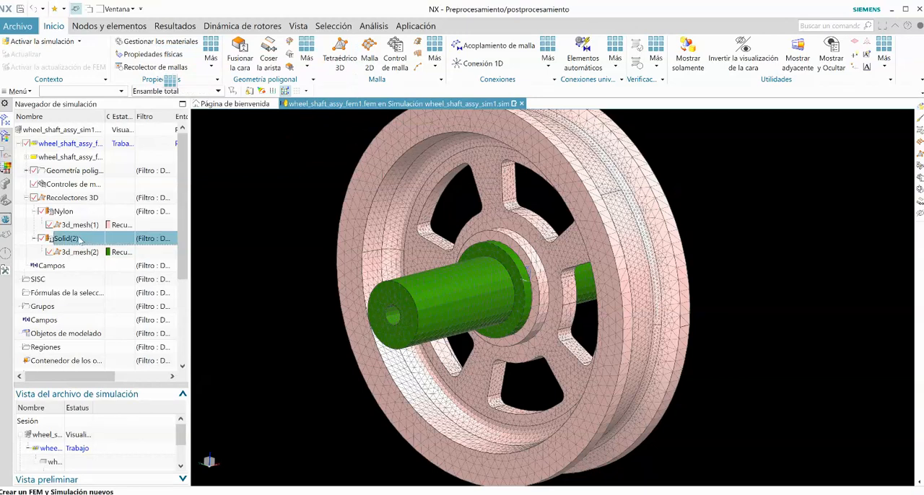
Step: Assign the library material Steel to the PSOLID2 physical property of the shaft's Solid(2) mesh collector and rename the collector to Acero
right_click(78, 239)
click(101, 262)
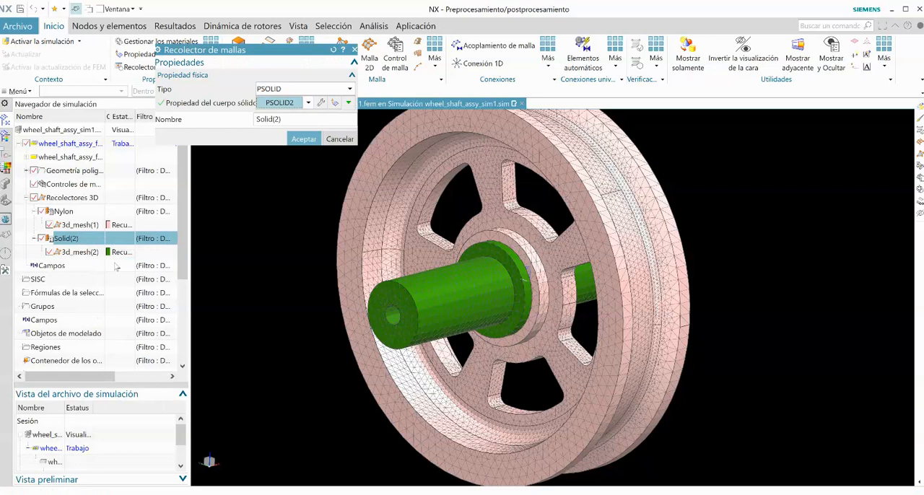
click(321, 103)
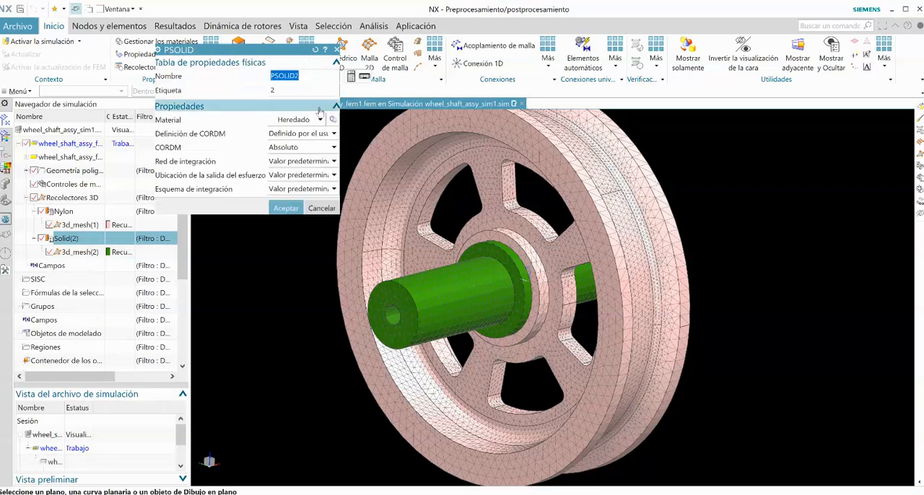
click(333, 119)
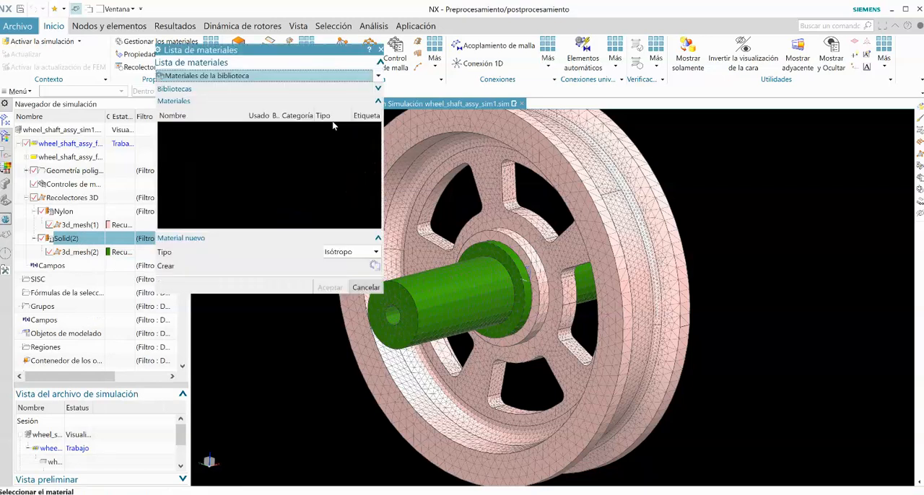
scroll(260, 200, down, 20)
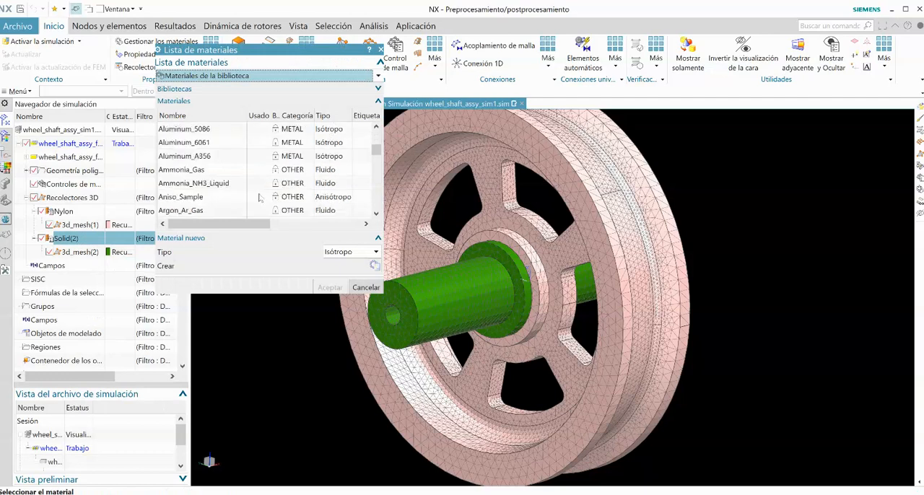
scroll(259, 197, down, 6)
drag(378, 191, 375, 209)
scroll(199, 170, up, 2)
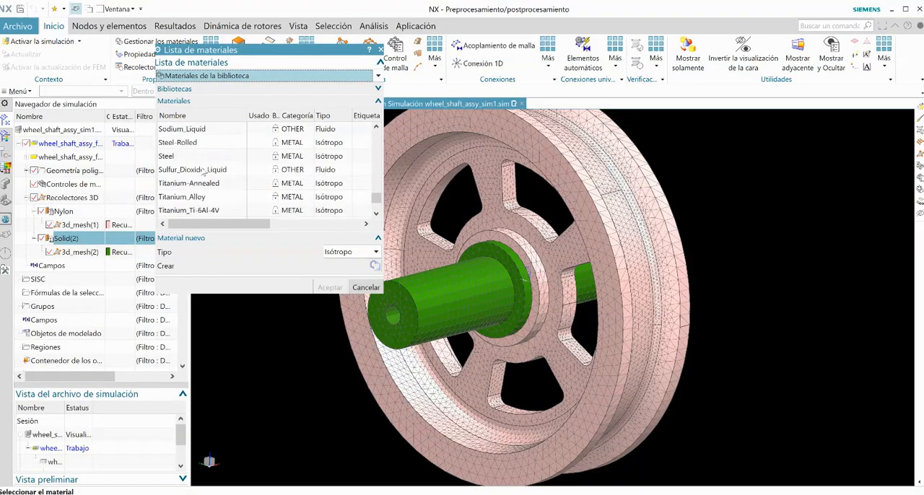
click(191, 157)
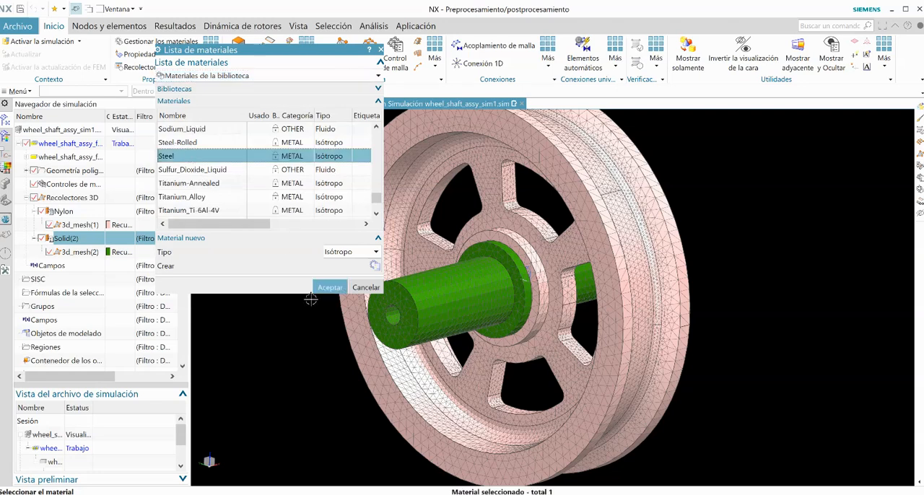
click(329, 287)
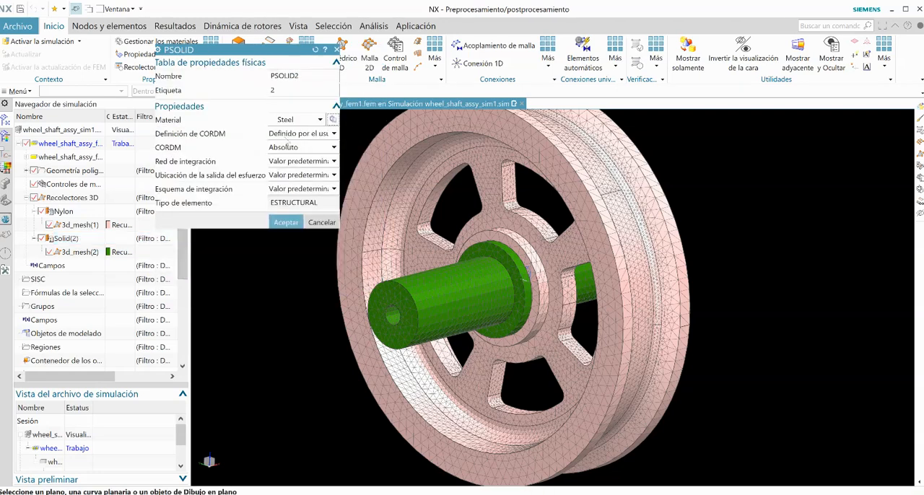
click(284, 223)
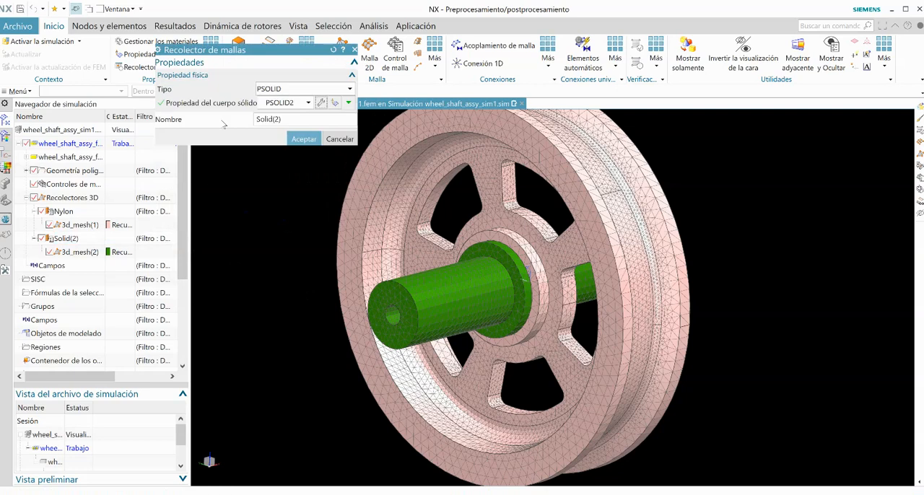
text(Acero)
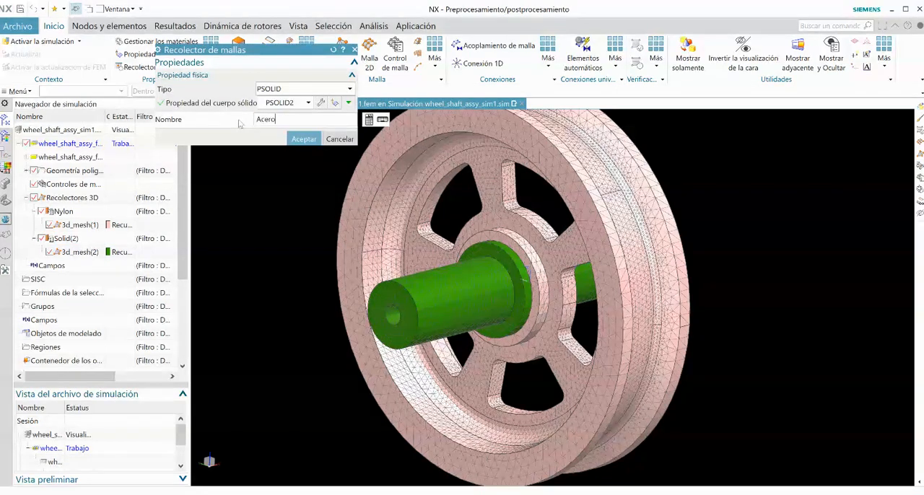
click(303, 139)
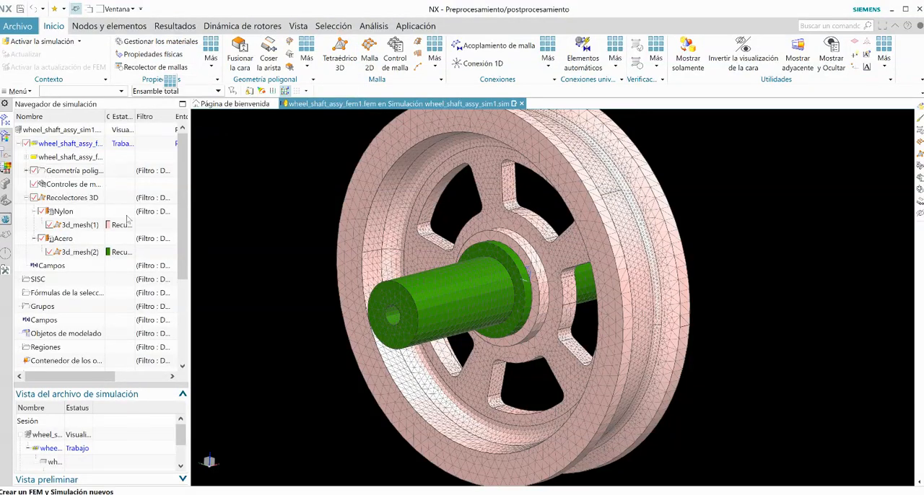
Step: Run an element quality check on the wheel and shaft meshes, review the report and close it
middle_drag(287, 258, 308, 257)
scroll(311, 260, down, 1)
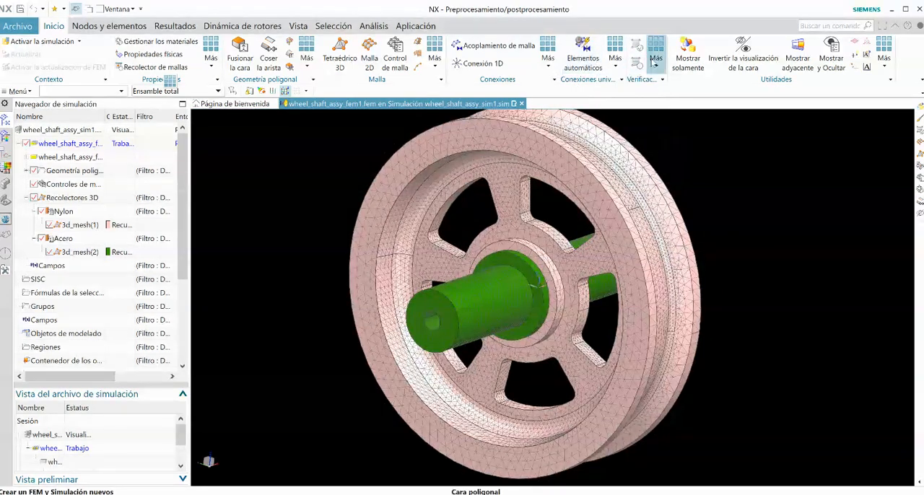
click(656, 63)
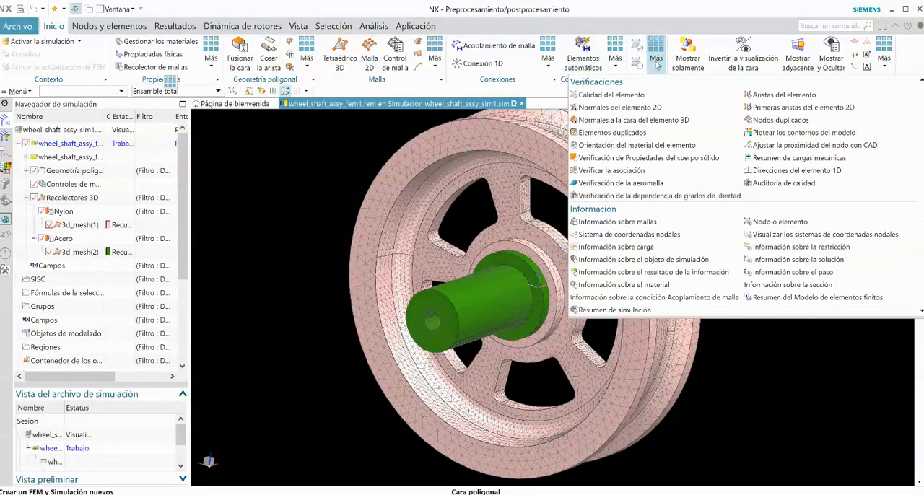
click(620, 97)
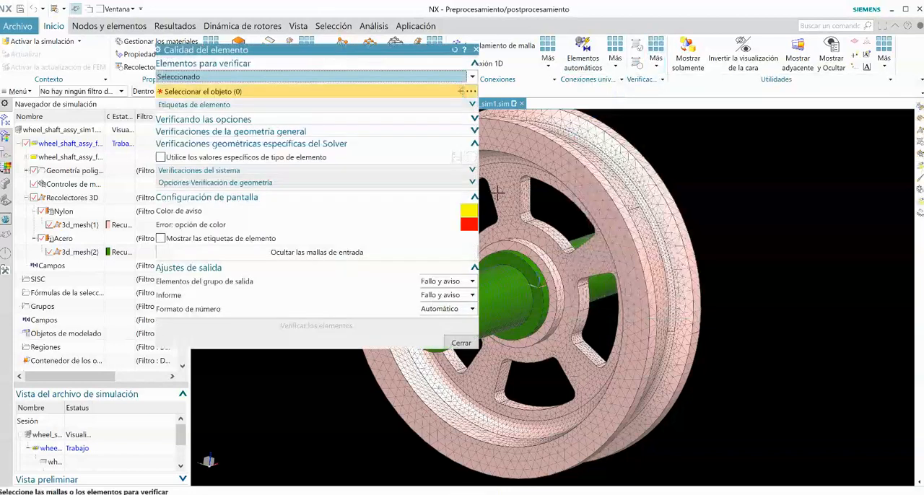
click(503, 184)
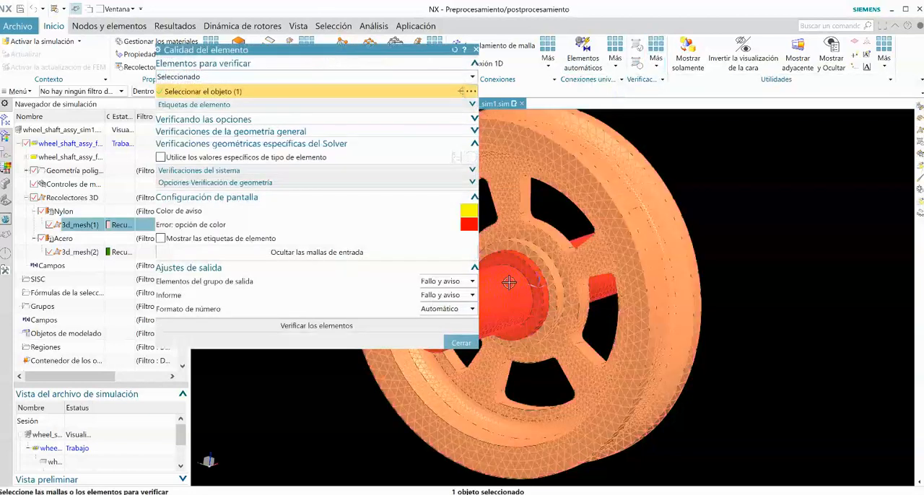
click(514, 307)
click(347, 335)
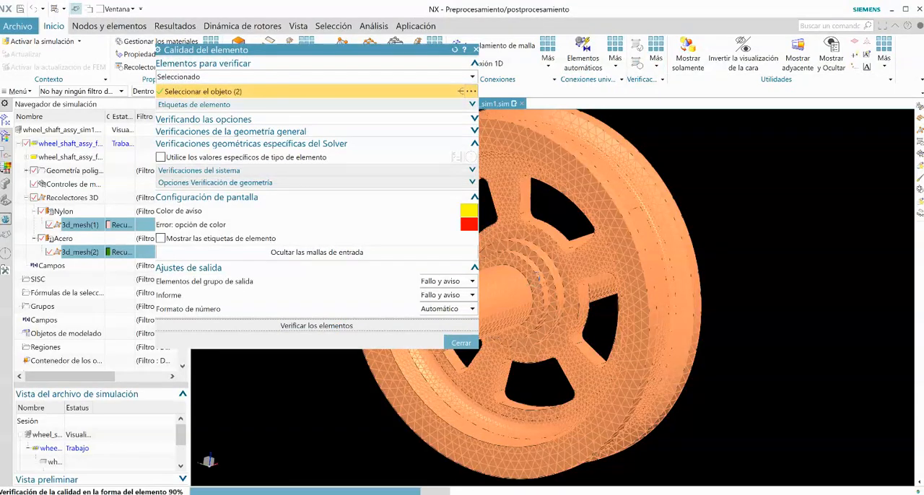
click(460, 343)
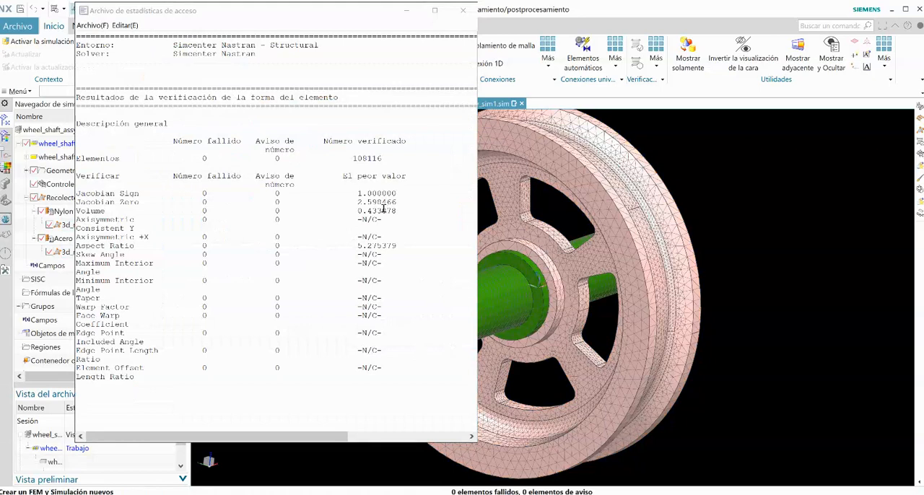
click(463, 10)
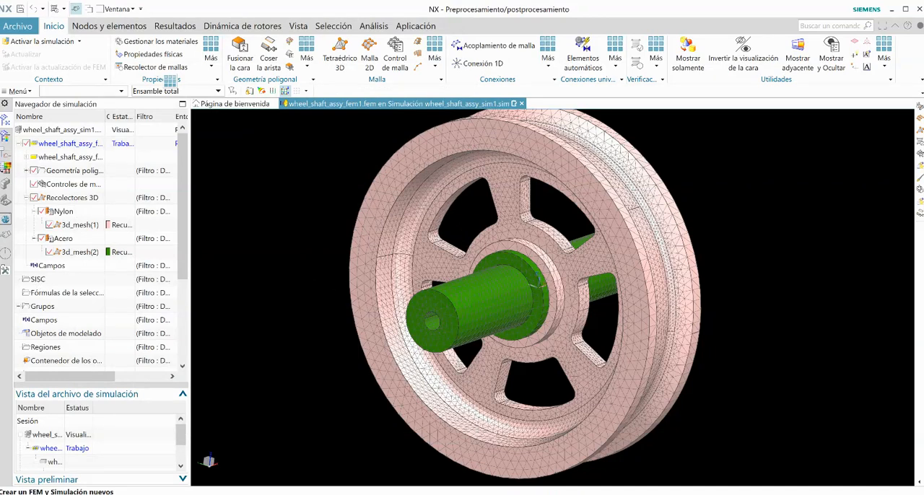
Step: Activate the wheel_shaft_assy_sim1 simulation and hide all the 3D mesh collectors
double_click(58, 435)
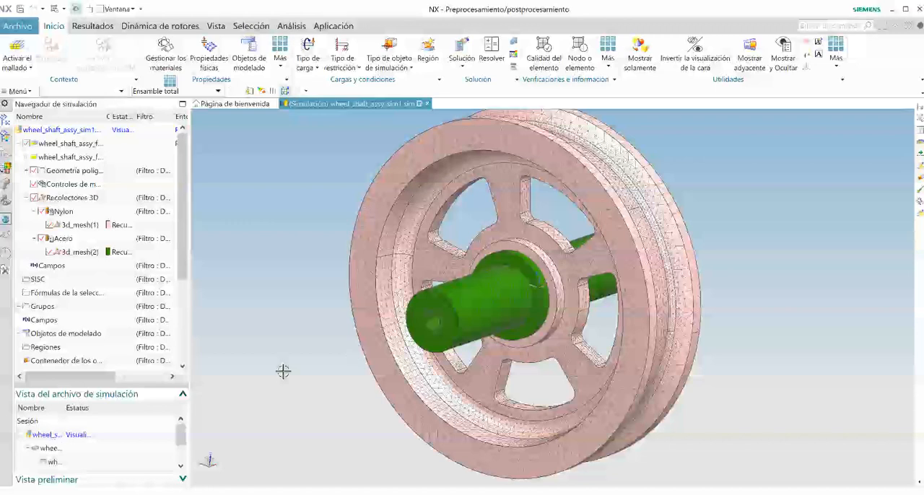
mouse_move(283, 372)
middle_down()
mouse_move(260, 378)
mouse_move(283, 371)
middle_up()
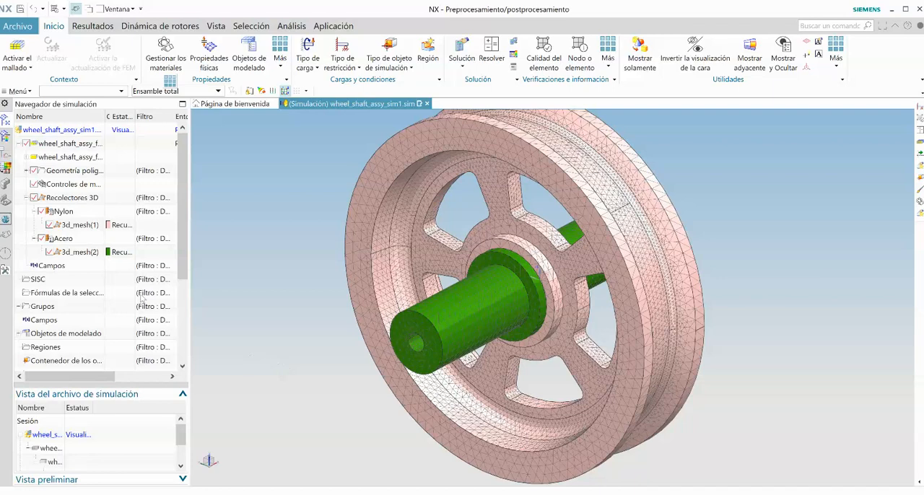
click(35, 198)
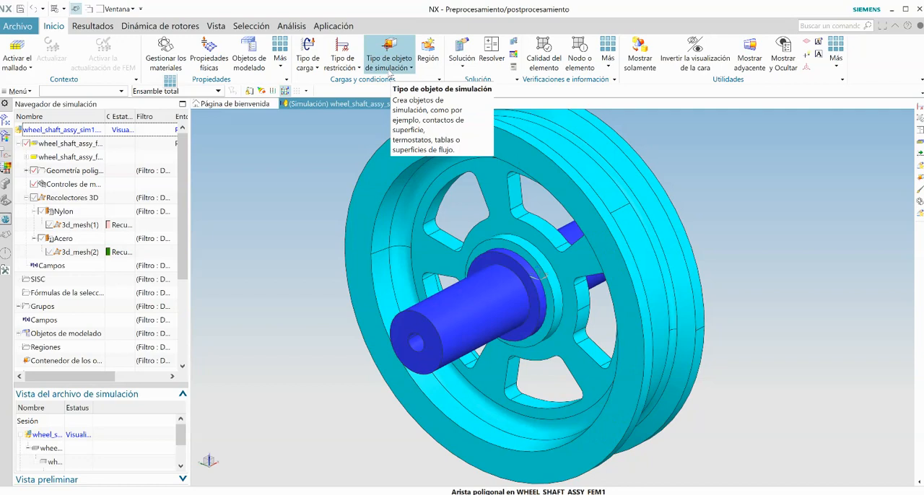
Step: Start a surface-to-surface contact simulation object with manual region definition
click(389, 72)
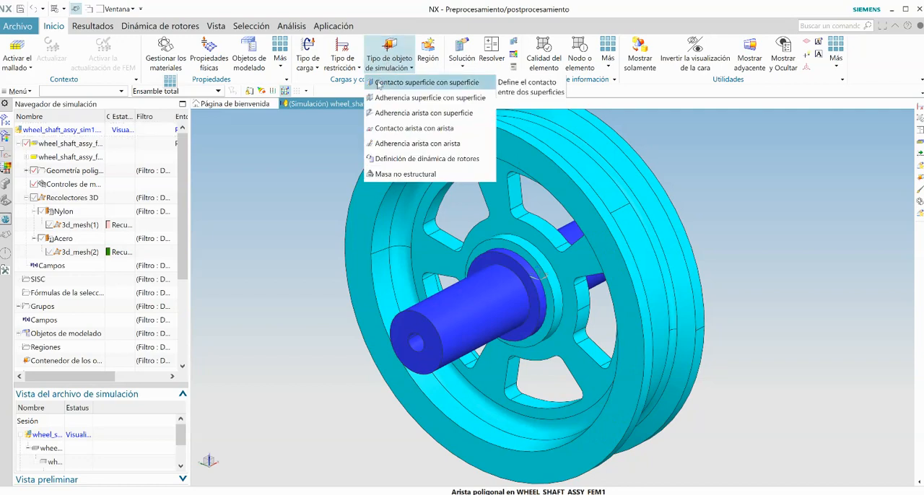
click(379, 83)
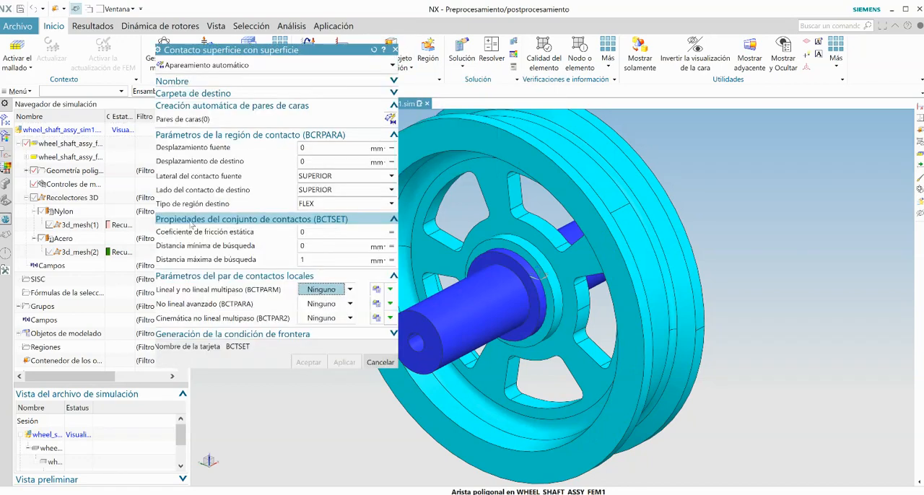
click(285, 66)
click(275, 91)
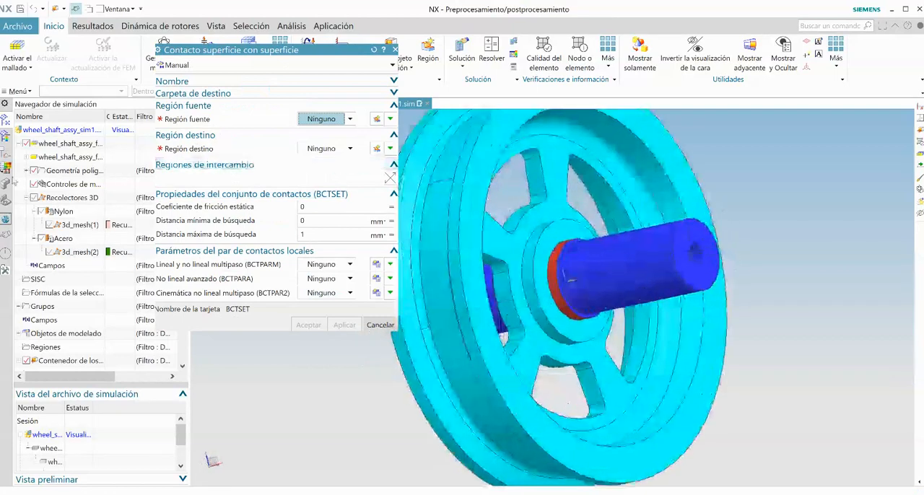
Step: Hide the wheel's polygon body and define the contact's source region on the shaft's red cylindrical seat face
click(27, 171)
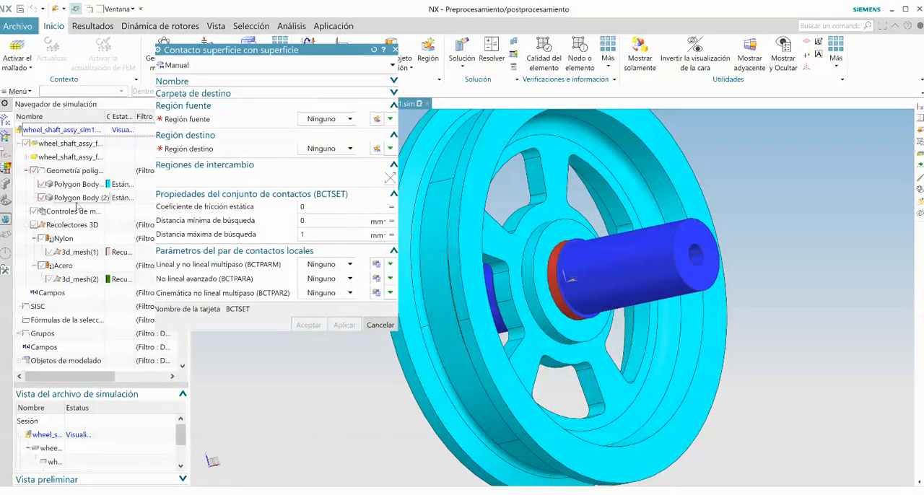
click(42, 184)
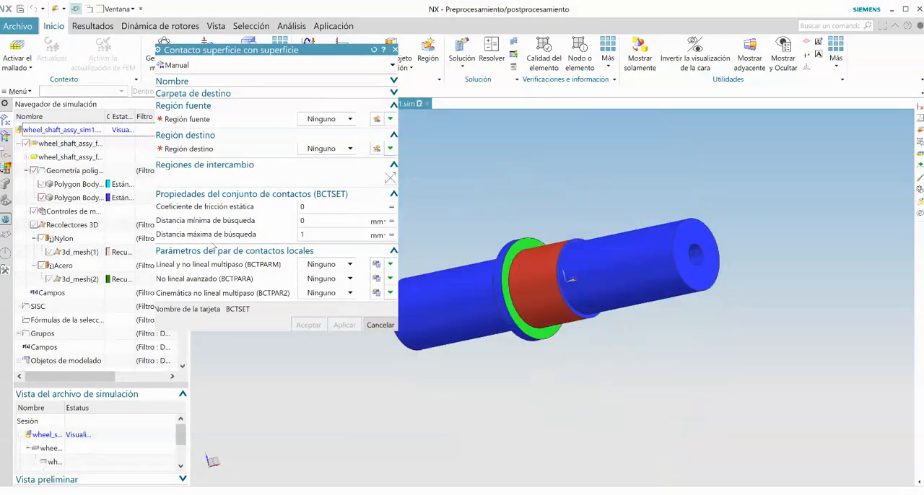
click(376, 119)
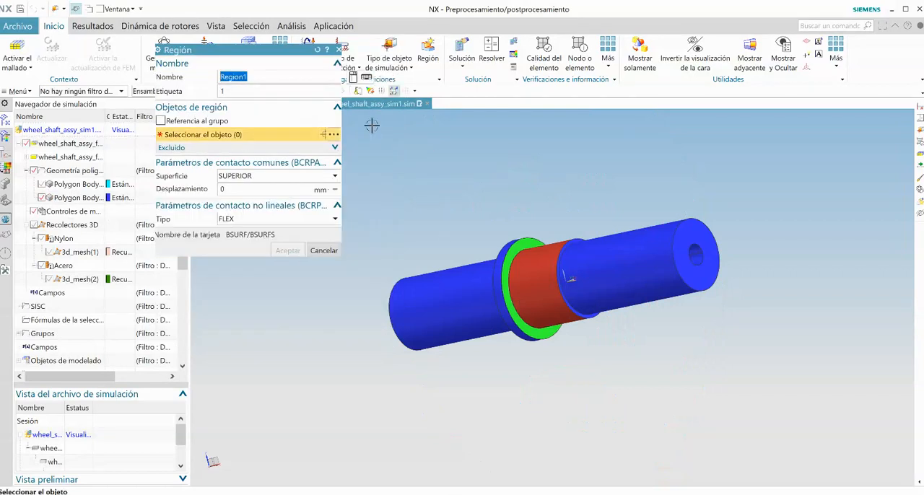
click(546, 284)
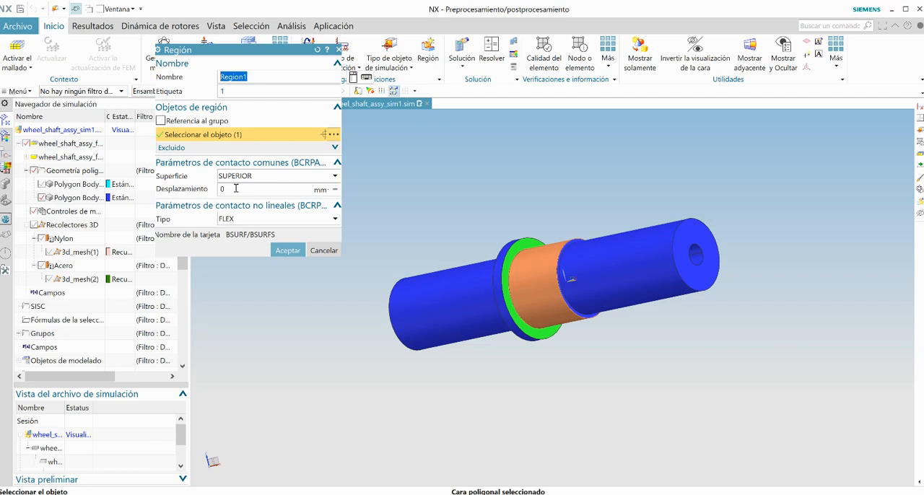
click(286, 250)
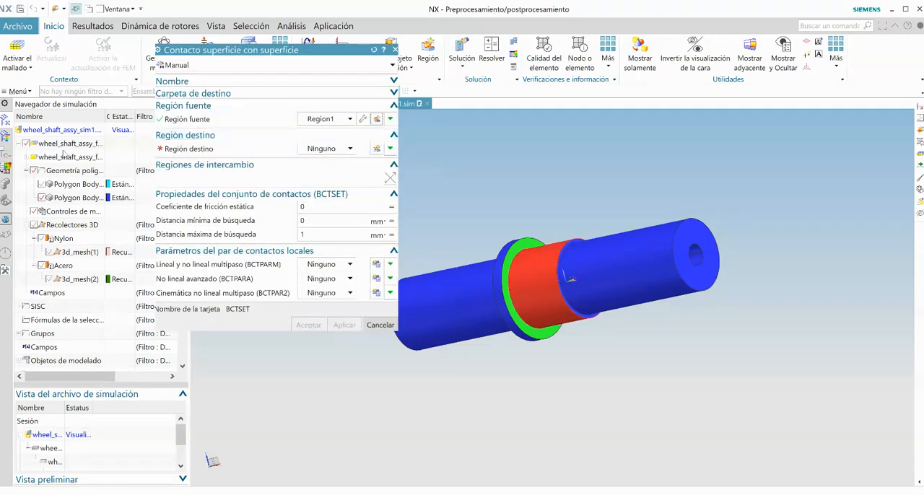
Step: With the wheel shown and the shaft hidden, define the target region on the wheel's bore with a 0.05 mm offset and create the contact
click(42, 184)
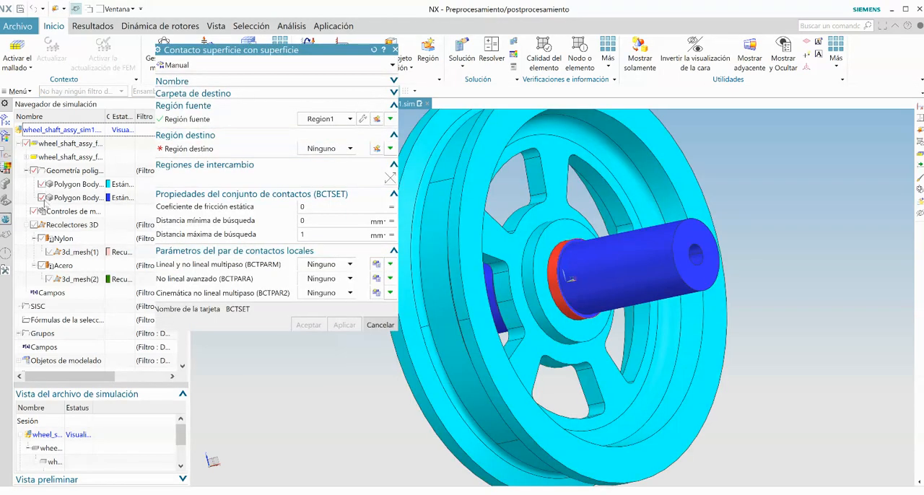
click(42, 198)
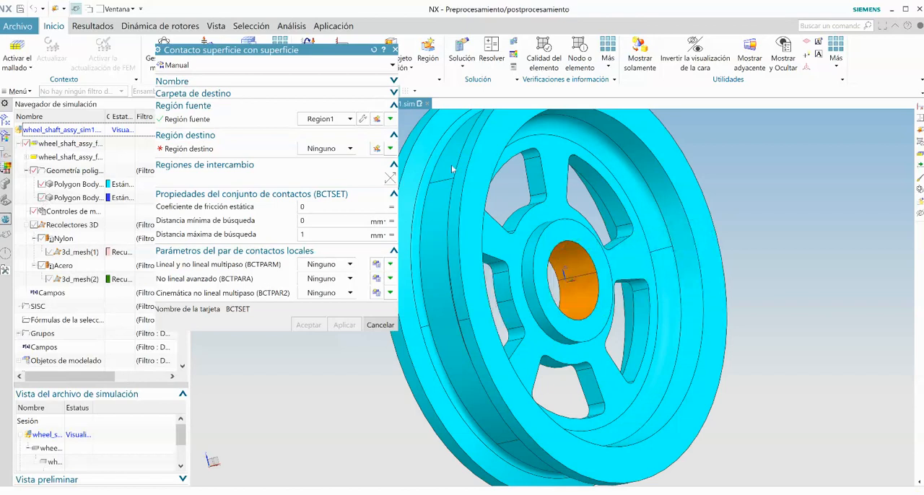
click(376, 149)
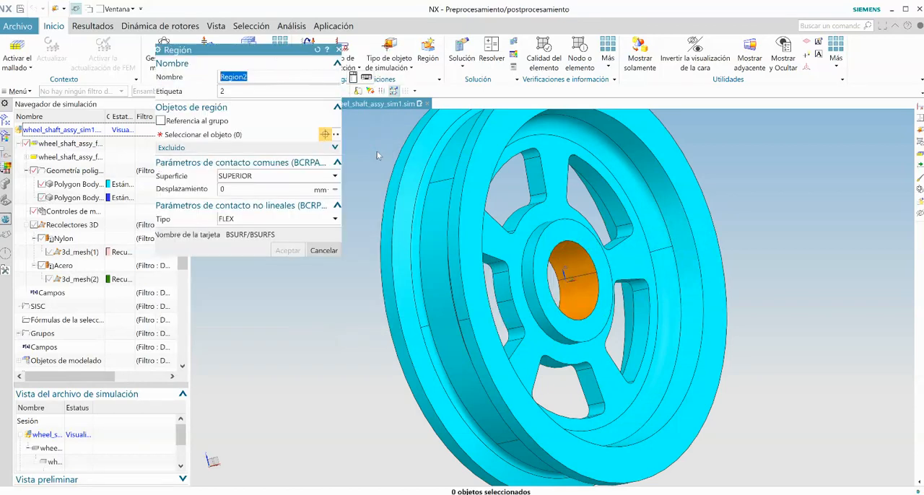
click(572, 291)
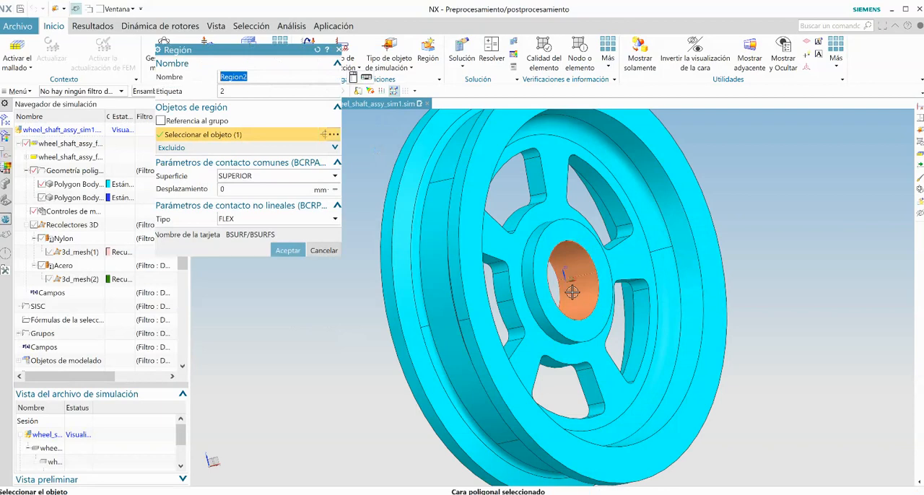
click(239, 189)
text(.05)
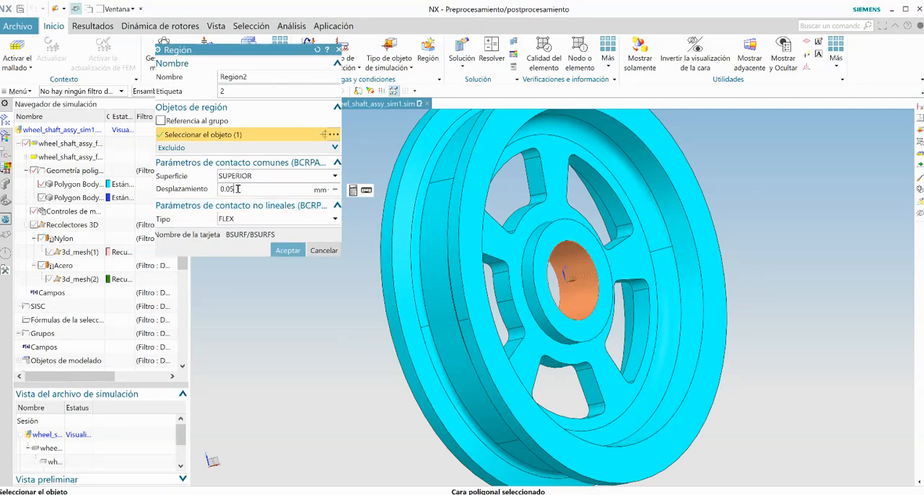
click(284, 251)
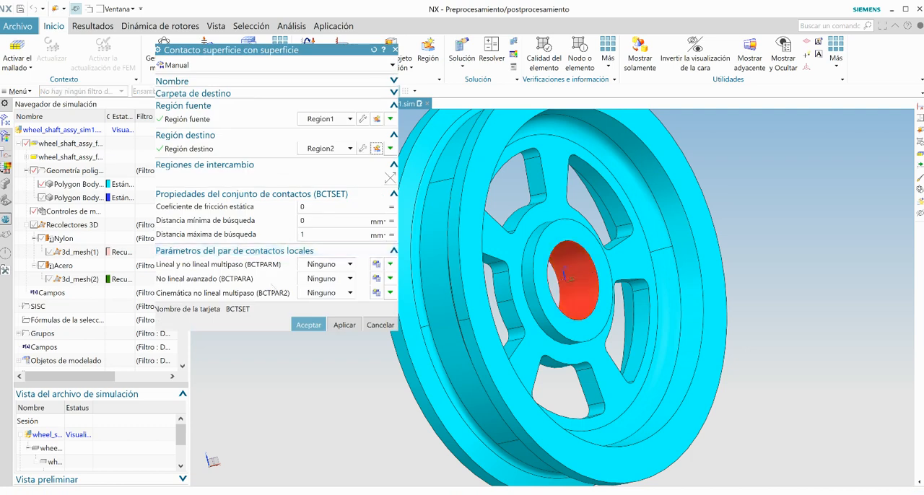
click(306, 326)
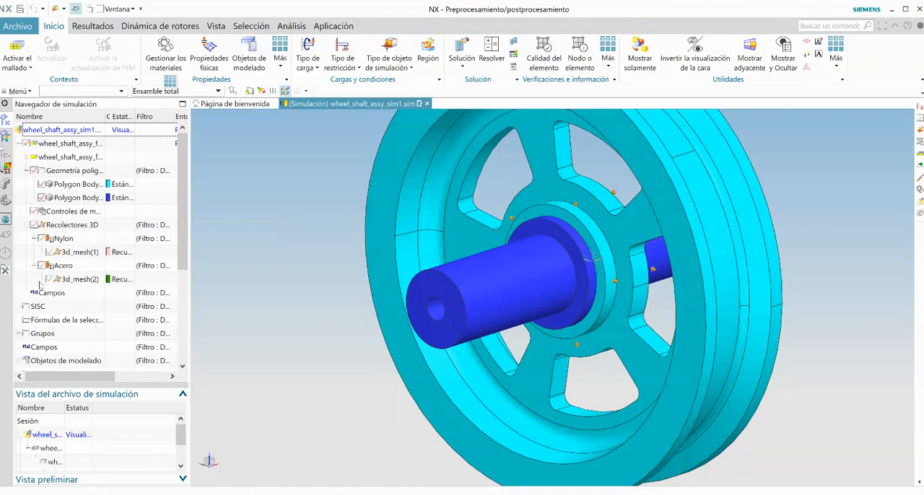
Step: Apply a fixed constraint to the shaft's free end face
scroll(65, 278, down, 3)
scroll(64, 279, down, 1)
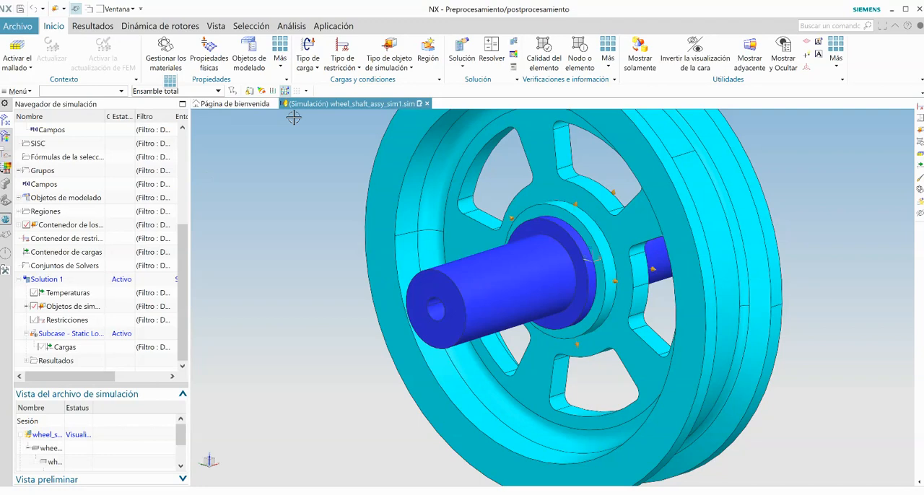
click(342, 63)
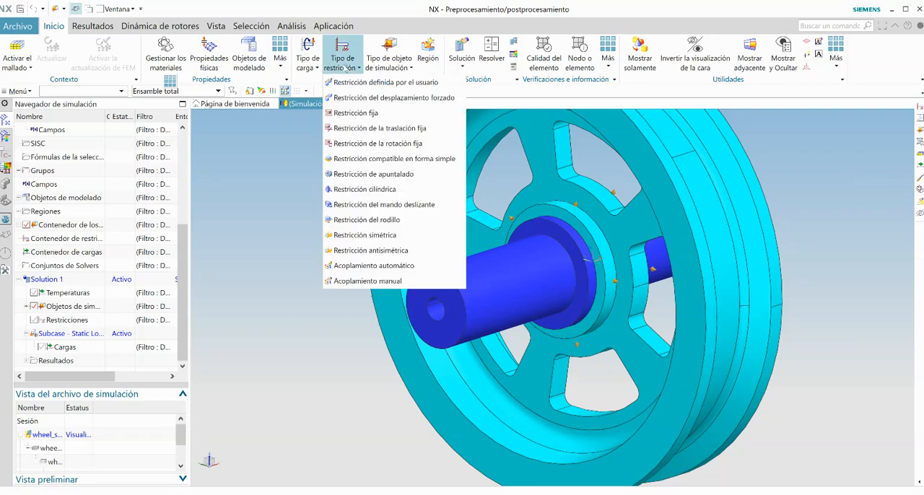
click(341, 112)
click(435, 293)
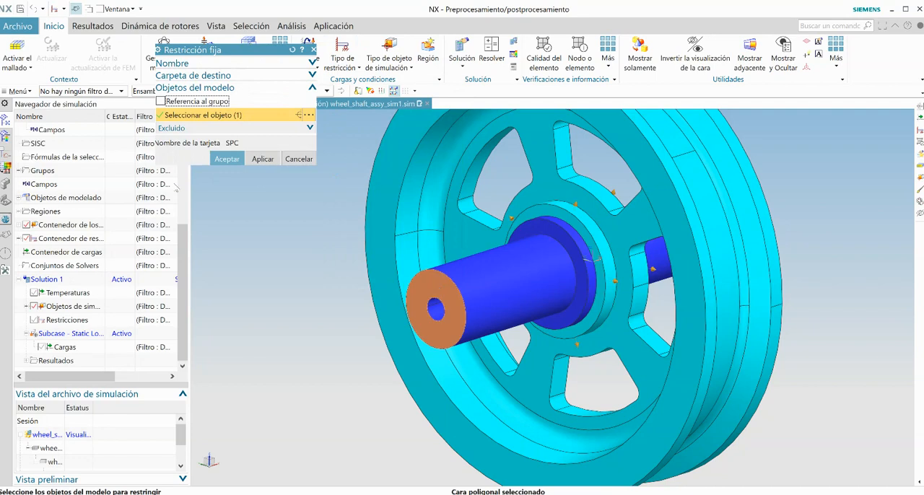
click(226, 160)
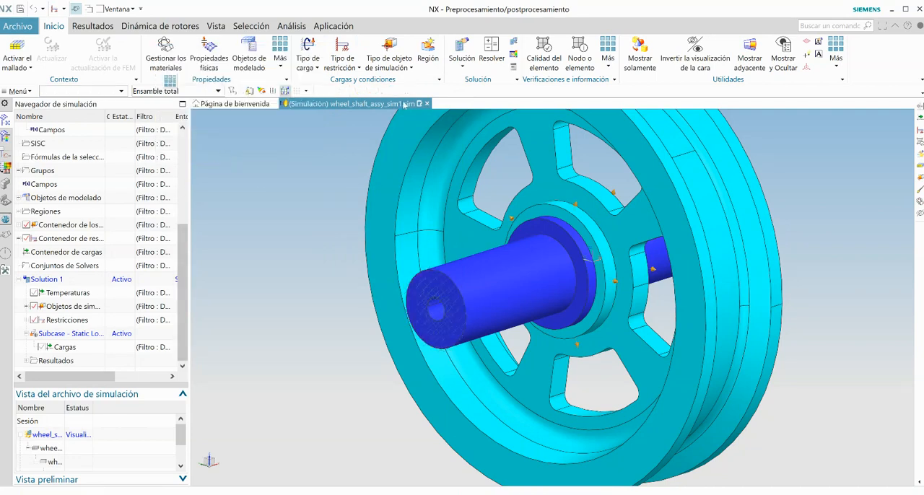
Step: Add a user-defined constraint on the circular outer edge of the wheel's hub with DOF1 and DOF2 fixed and the other degrees free
click(337, 66)
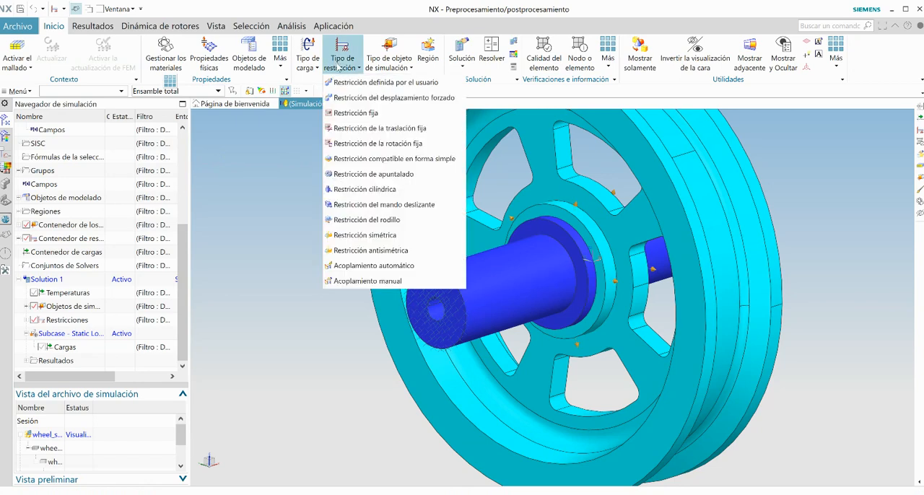
click(339, 82)
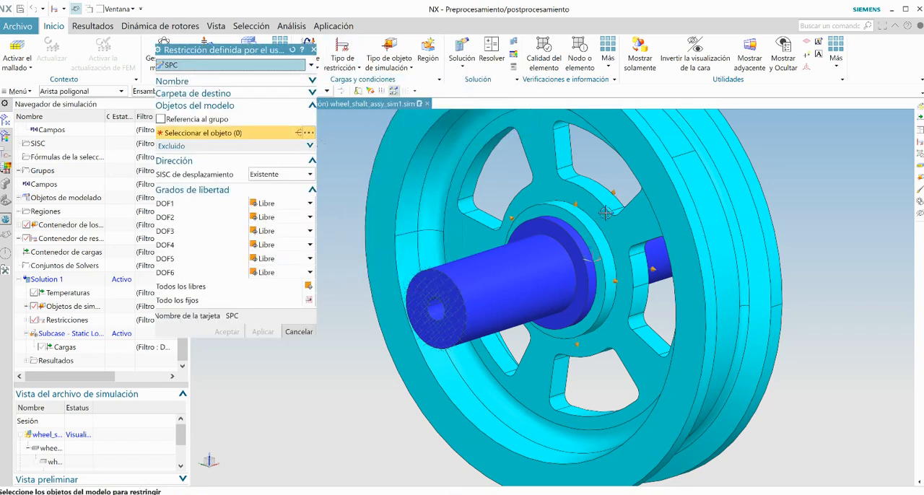
scroll(578, 228, up, 1)
scroll(578, 228, up, 3)
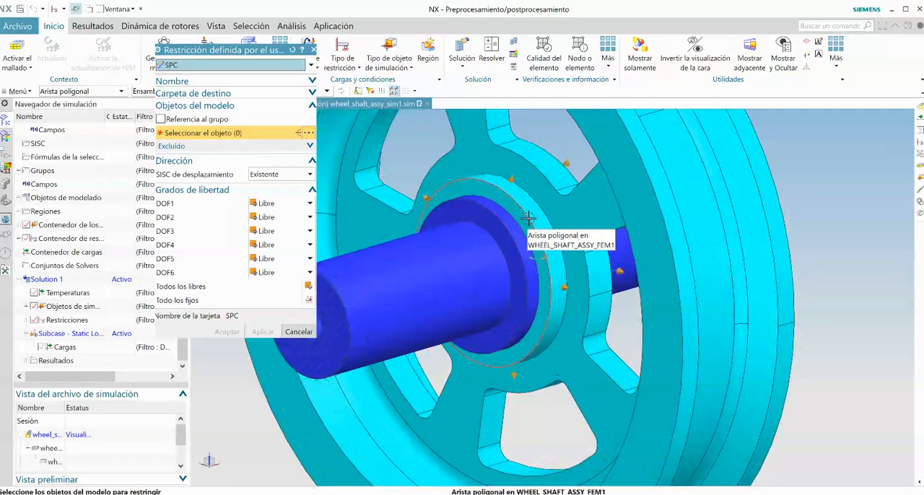
click(528, 218)
click(269, 203)
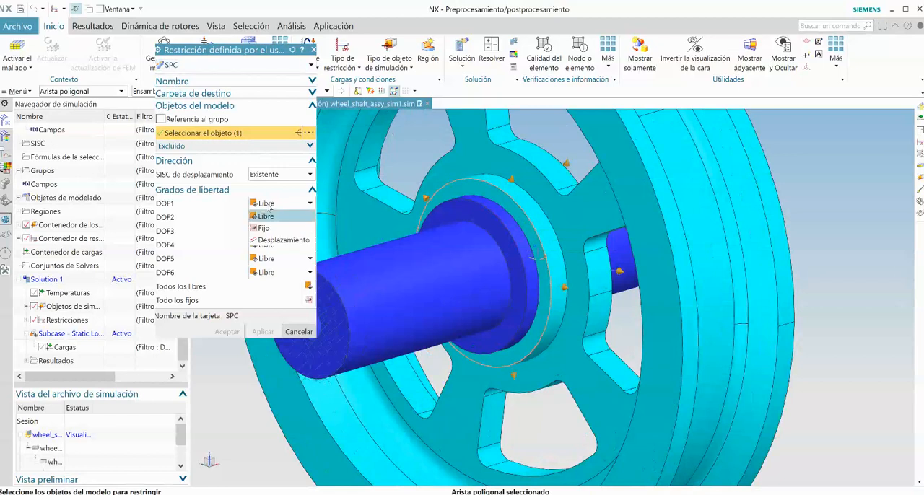
click(266, 228)
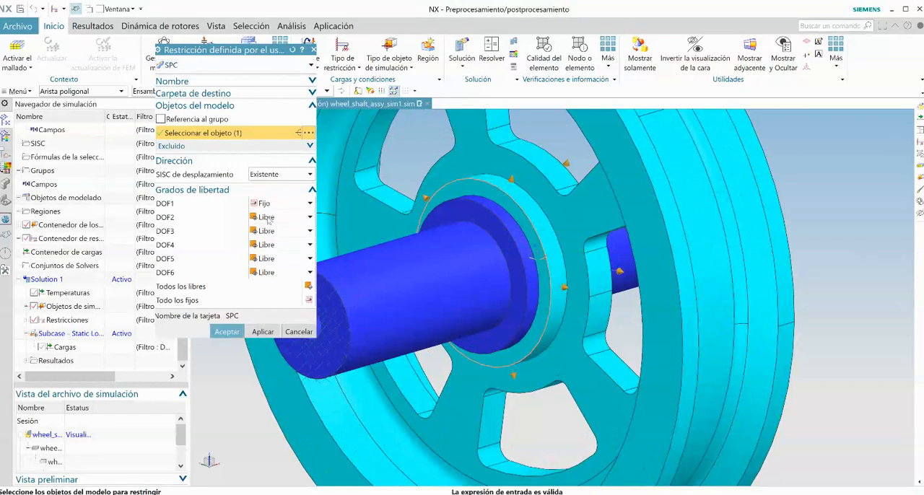
click(269, 218)
click(266, 244)
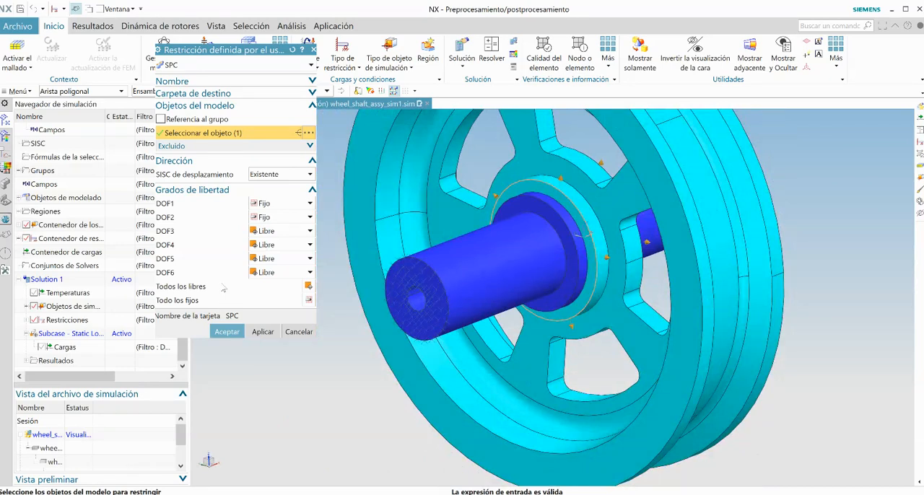
click(227, 332)
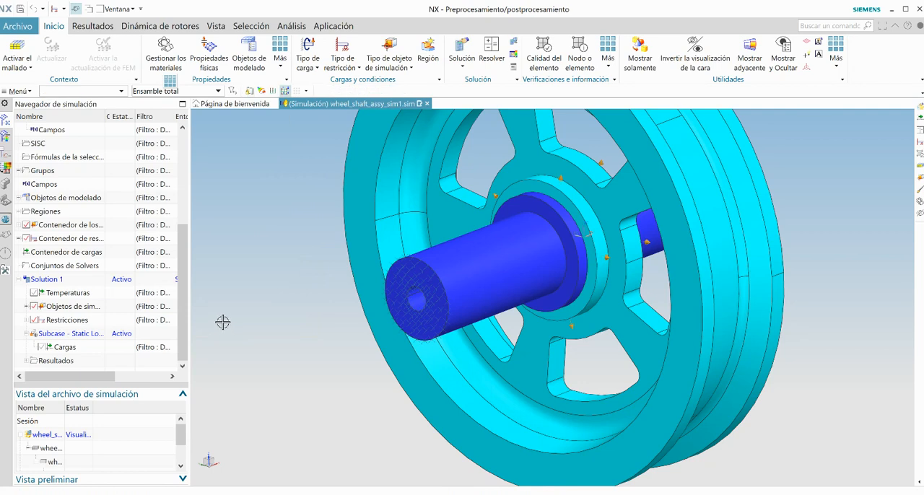
Step: Add a second static loads subcase, Subcase - Static Loads 2, to Solution 1
key(ctrl+f)
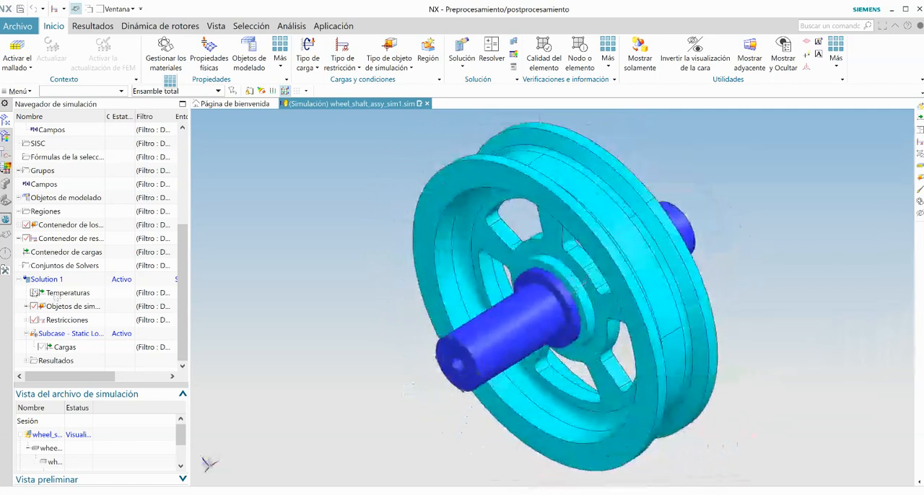
click(47, 280)
right_click(47, 280)
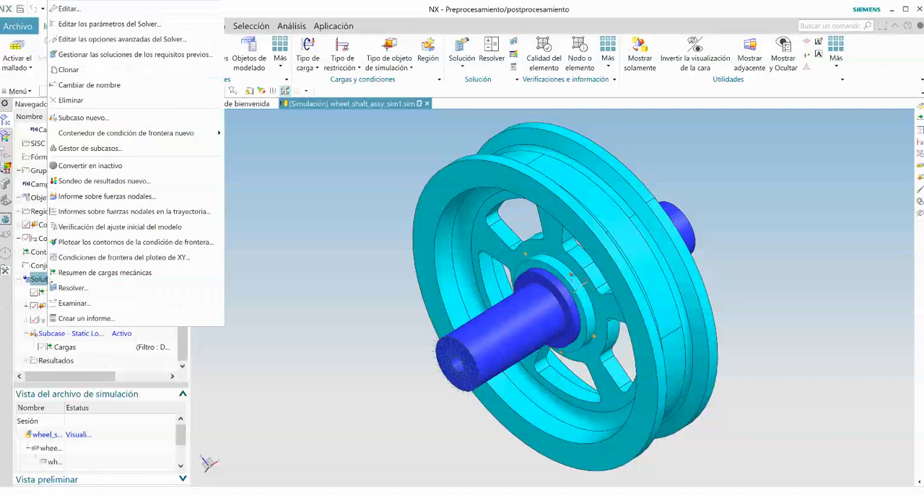
click(82, 120)
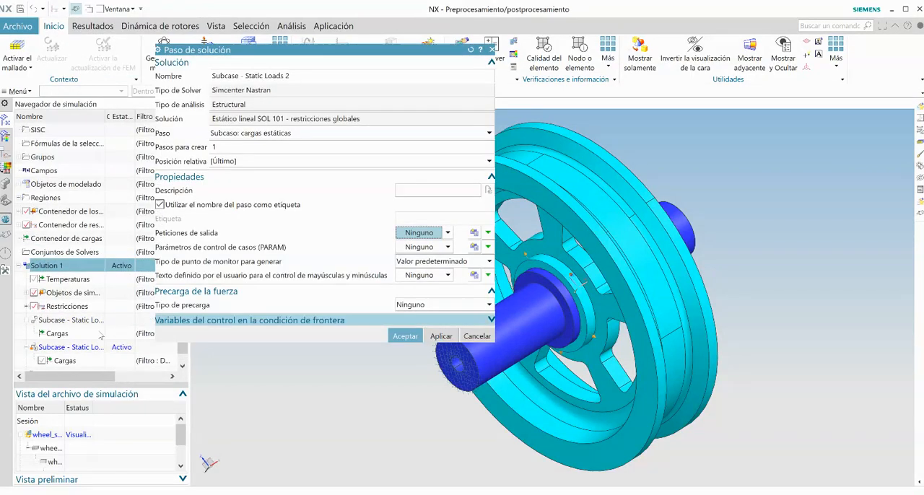
click(405, 337)
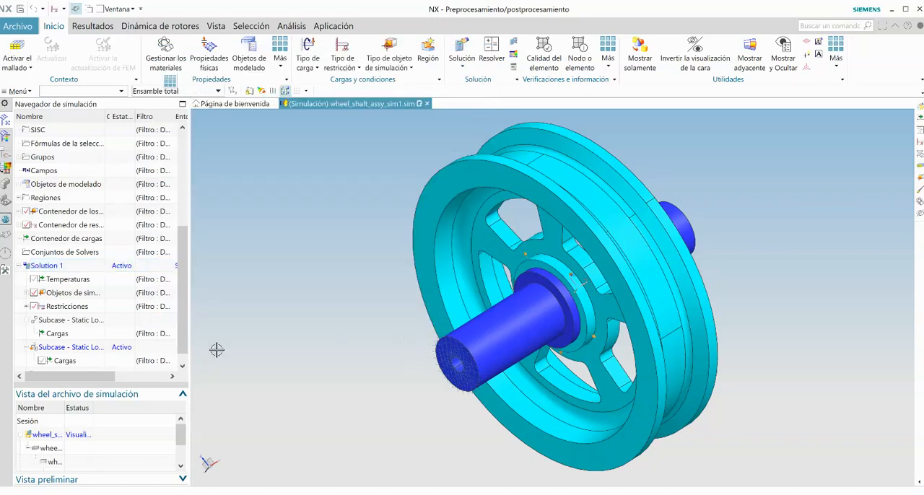
Step: Apply a 5000 N force along the Y axis to the tread face segment between the wheel's flanges in the second subcase
drag(182, 321, 182, 346)
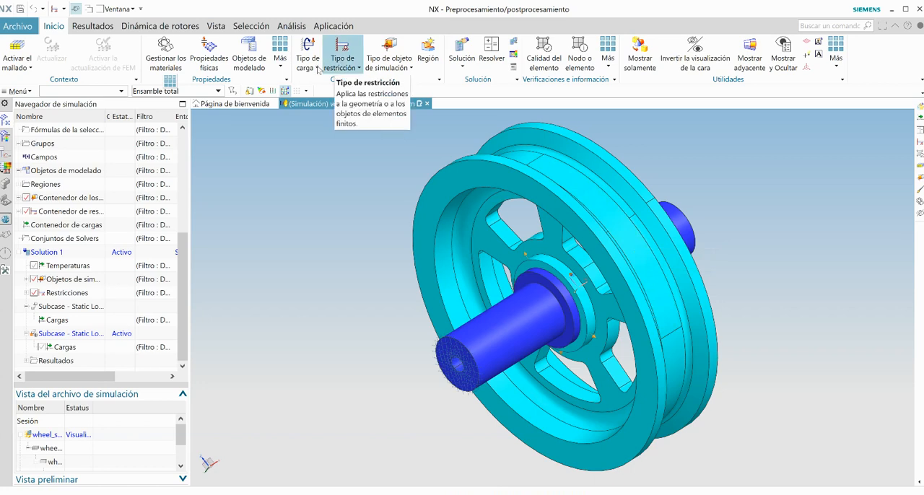
click(315, 68)
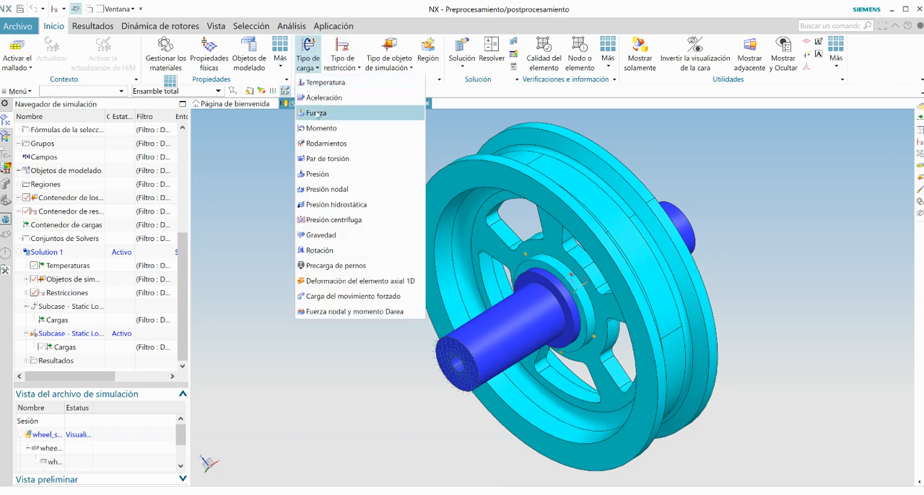
click(317, 113)
click(618, 215)
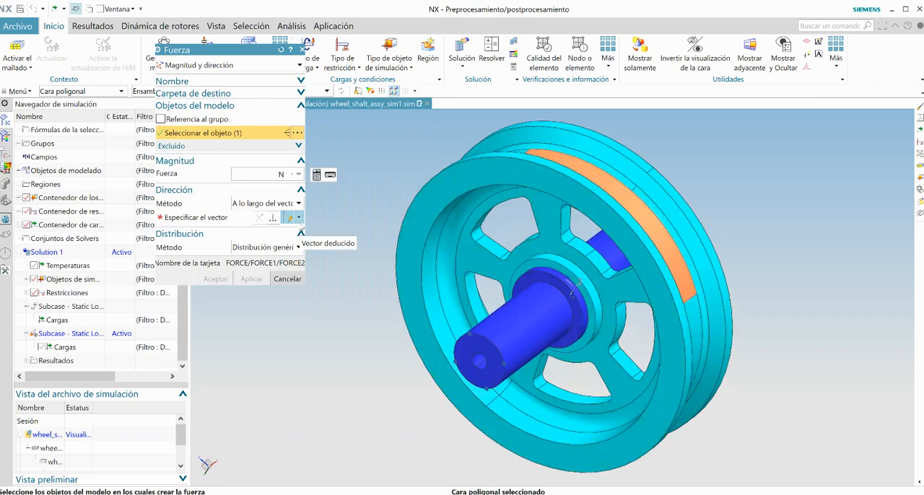
text(5000)
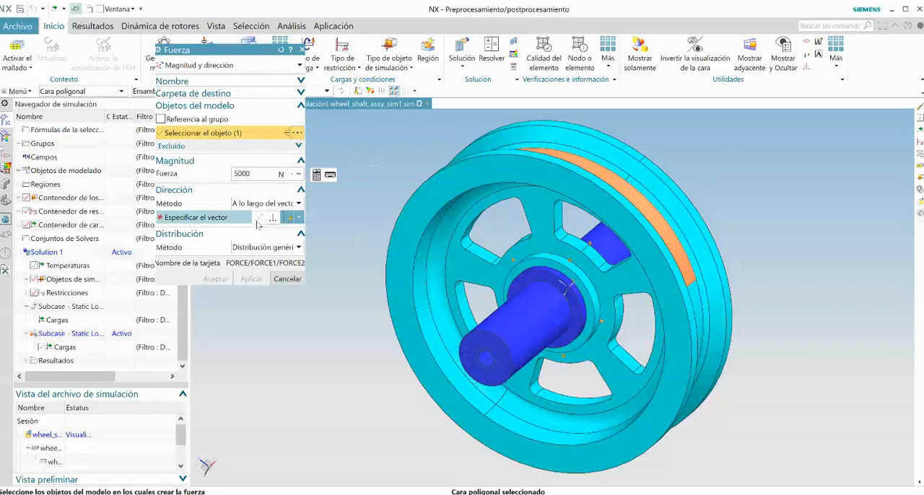
click(225, 218)
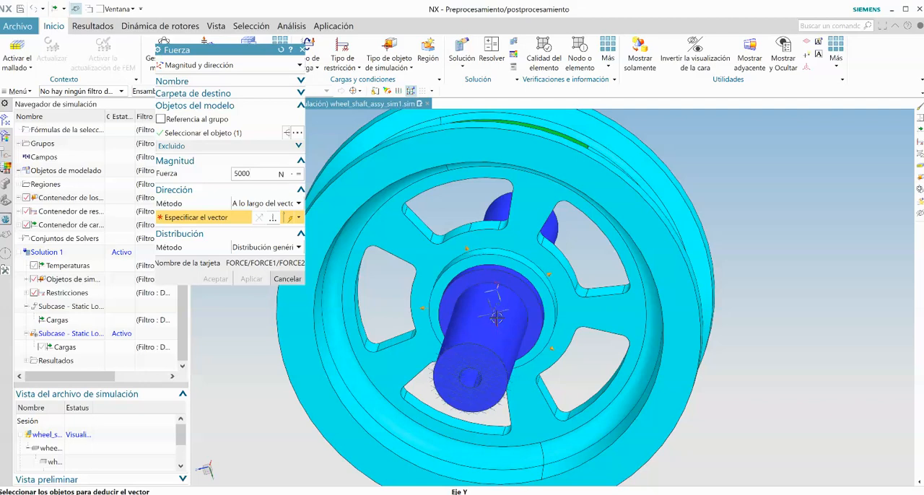
click(497, 316)
middle_drag(497, 316, 456, 326)
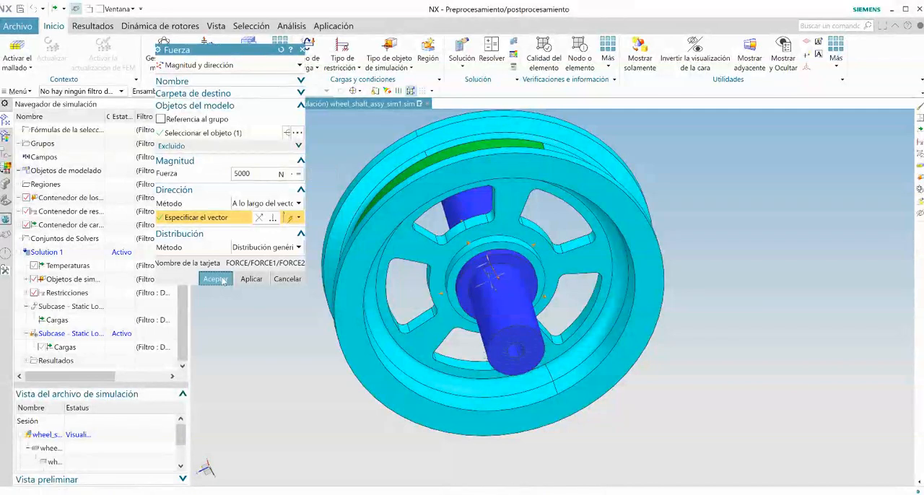
click(223, 280)
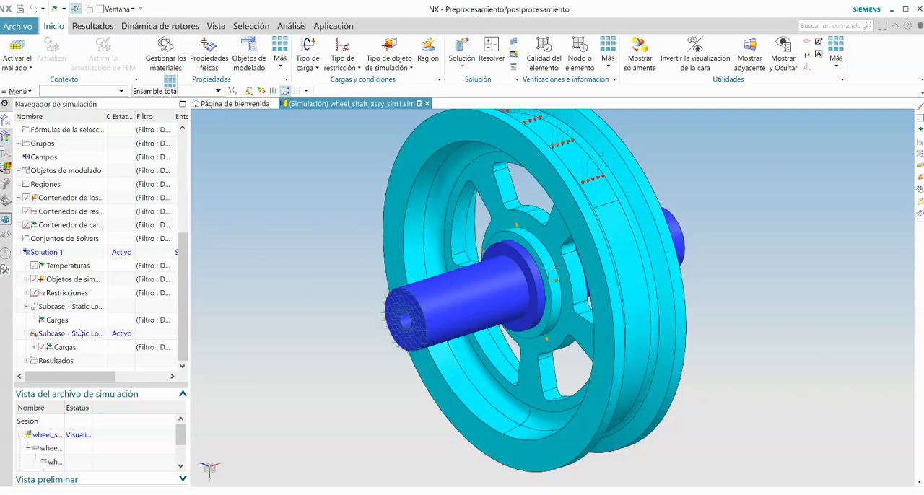
Step: Show the Nylon and Acero 3D mesh collectors again
scroll(61, 289, up, 1)
scroll(62, 292, up, 3)
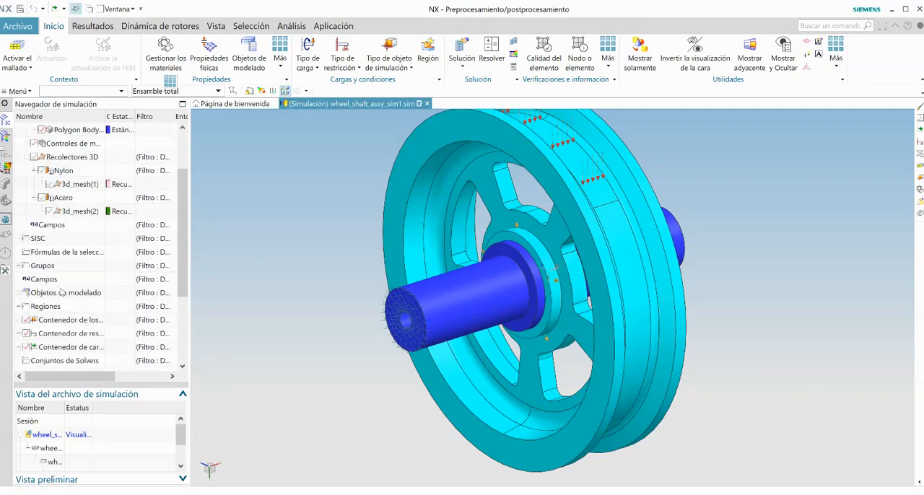
click(34, 198)
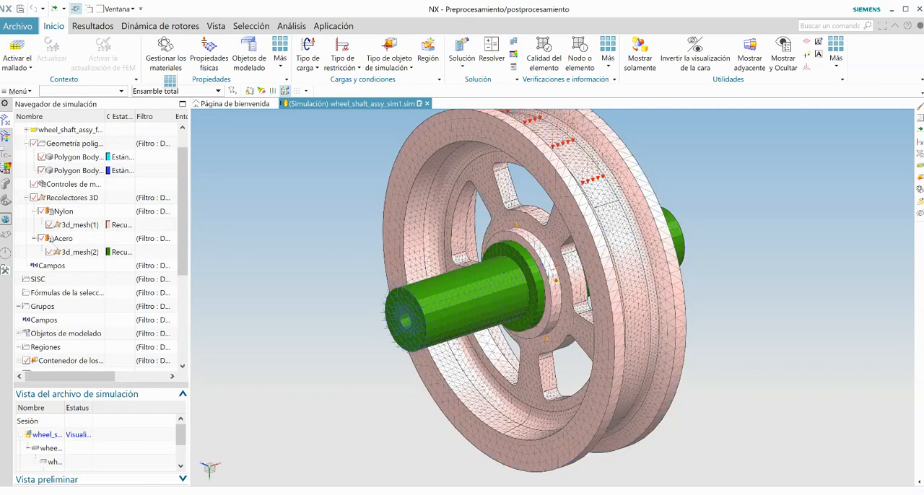
scroll(49, 238, up, 1)
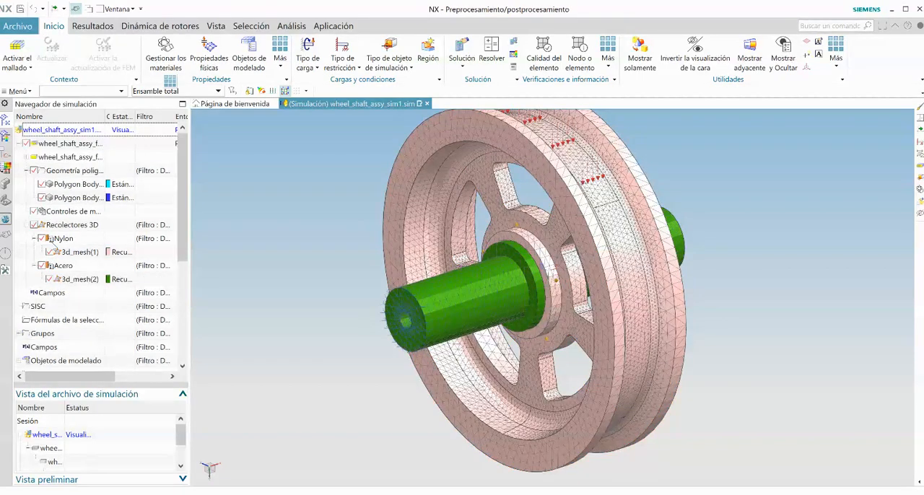
Step: Solve Solution 1 with the initial model setup check enabled, and close the information and job monitor windows when the job completes
scroll(51, 247, down, 5)
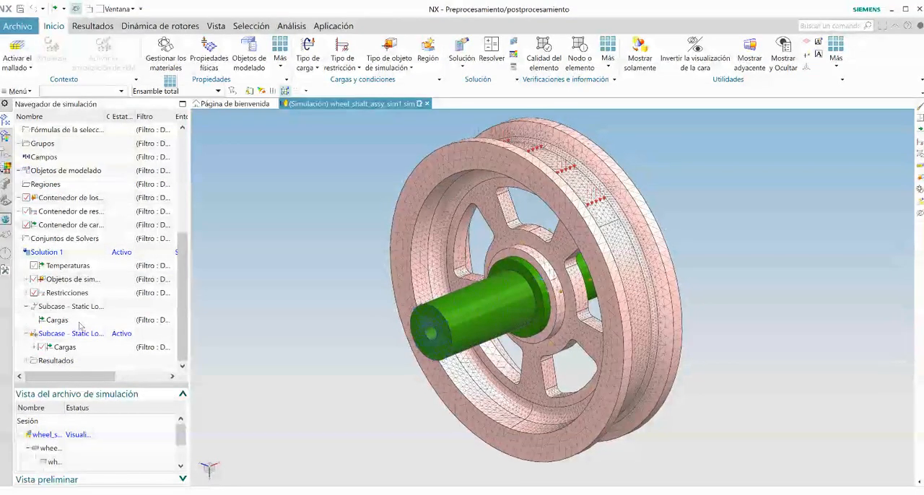
click(492, 58)
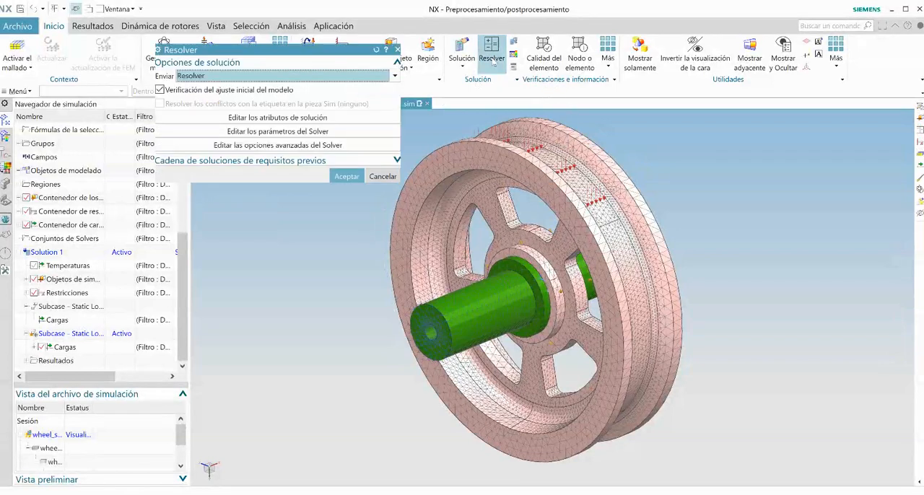
click(347, 178)
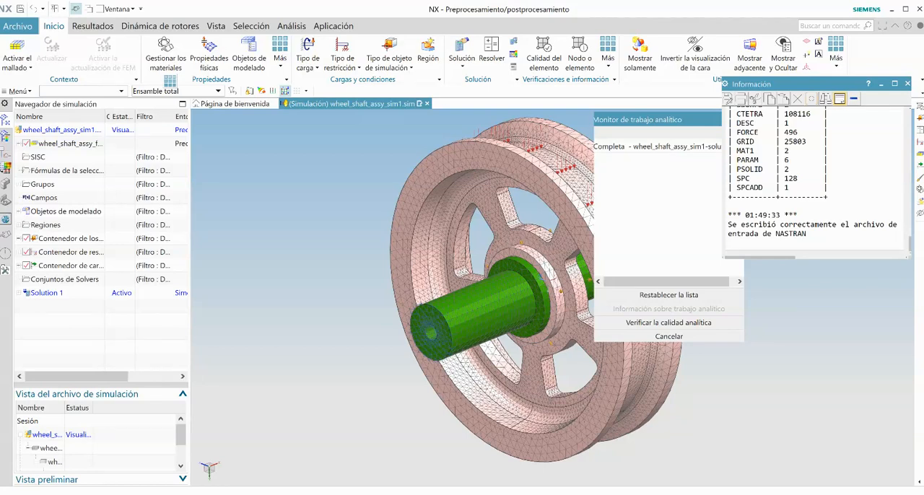
click(908, 84)
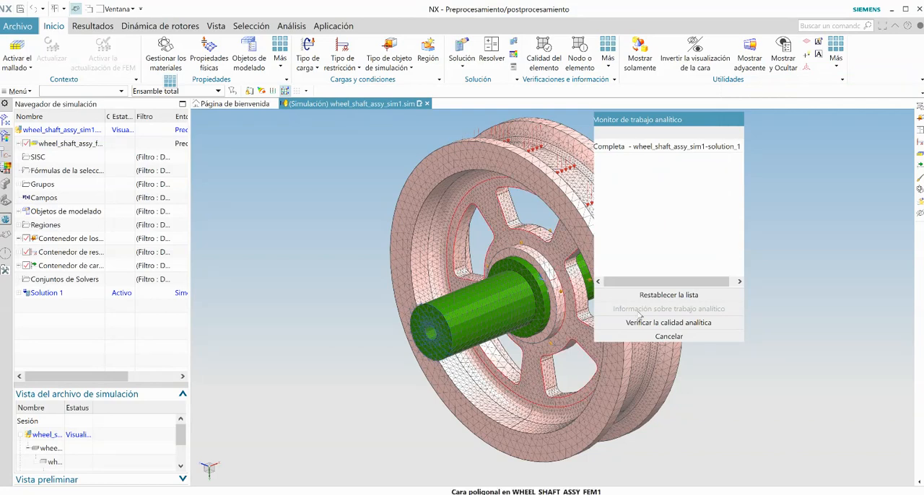
click(642, 337)
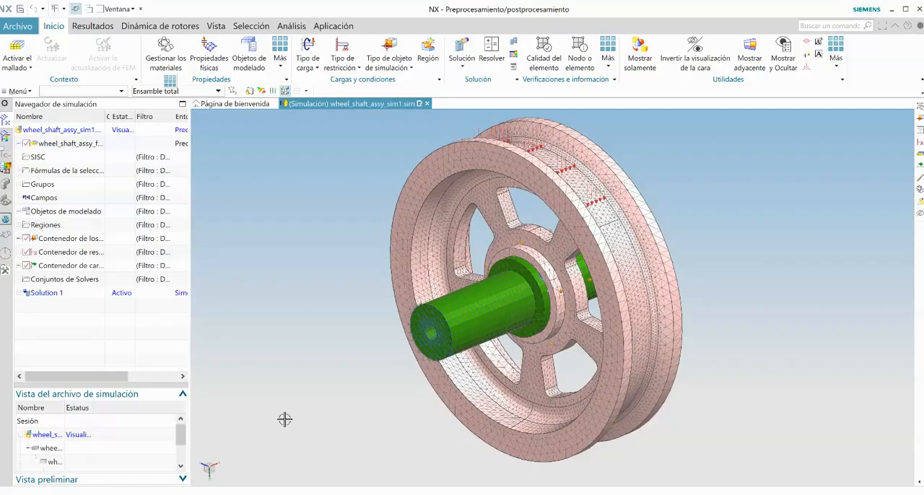
Step: Open the Structural results of Solution 1, widen the name column and expand Subcase - Static Loads 1
click(20, 294)
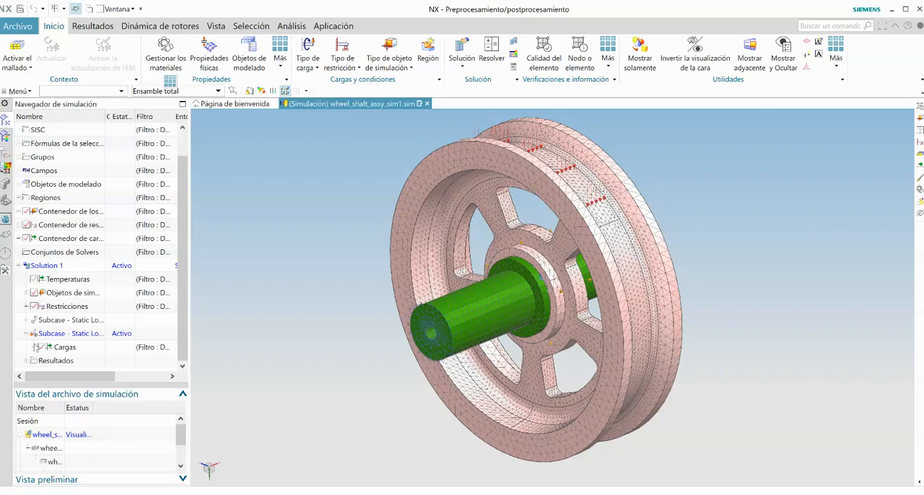
click(28, 362)
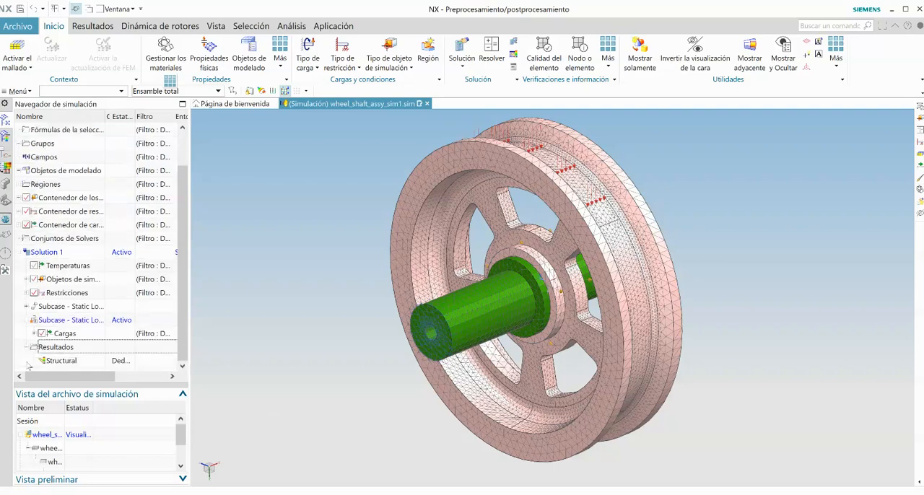
click(63, 364)
double_click(62, 364)
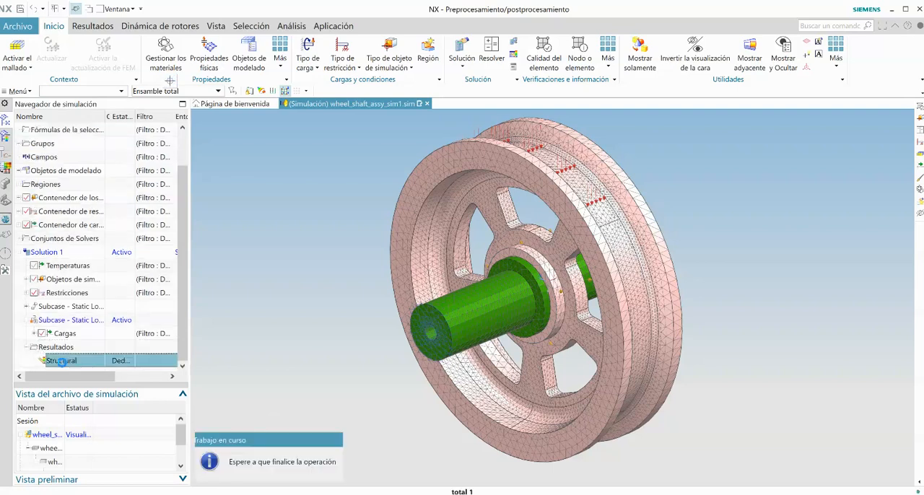
click(27, 157)
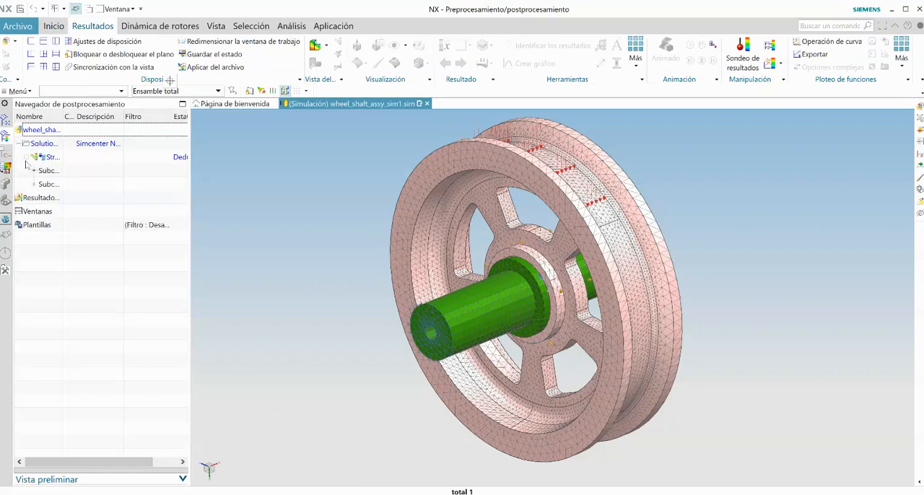
double_click(62, 116)
click(34, 171)
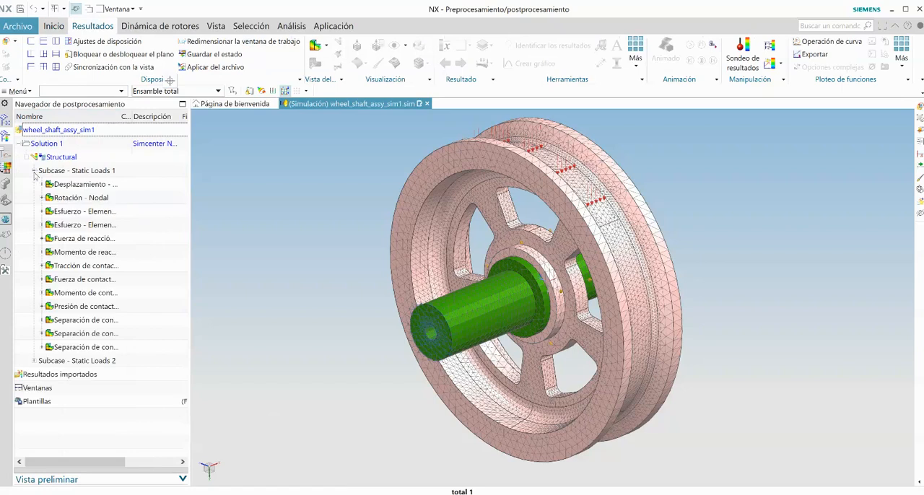
Step: Expand the Subcase - Static Loads 2 results and plot the nodal displacement magnitude of Subcase - Static Loads 1
click(34, 367)
scroll(58, 303, up, 3)
double_click(80, 171)
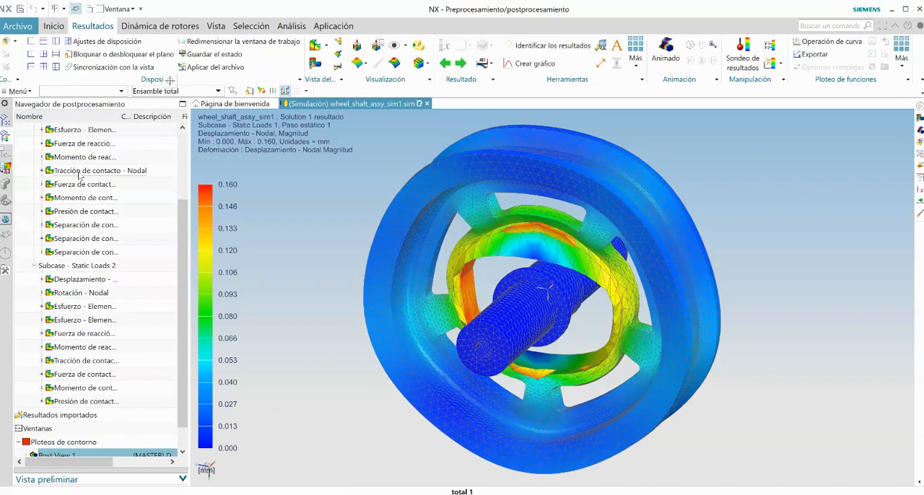
Step: Edit the Post View 1 settings to set the deformation scale to 5 % of the model
scroll(67, 431, down, 1)
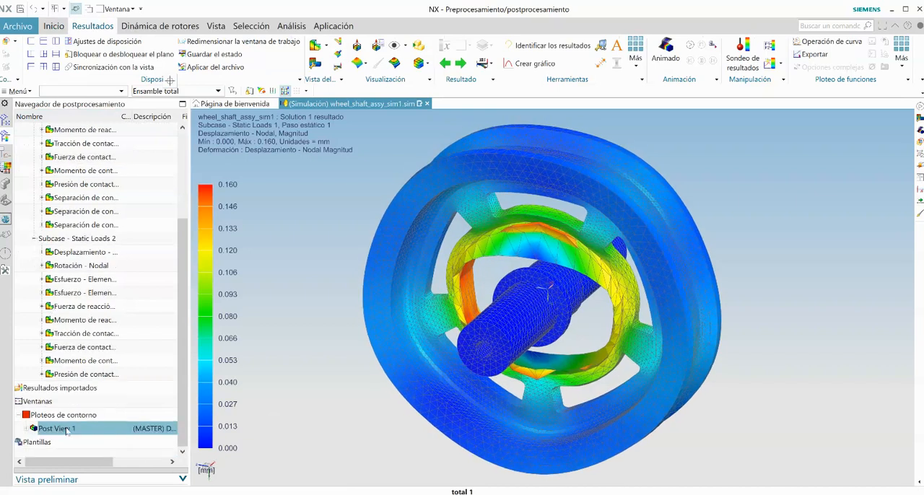
right_click(67, 431)
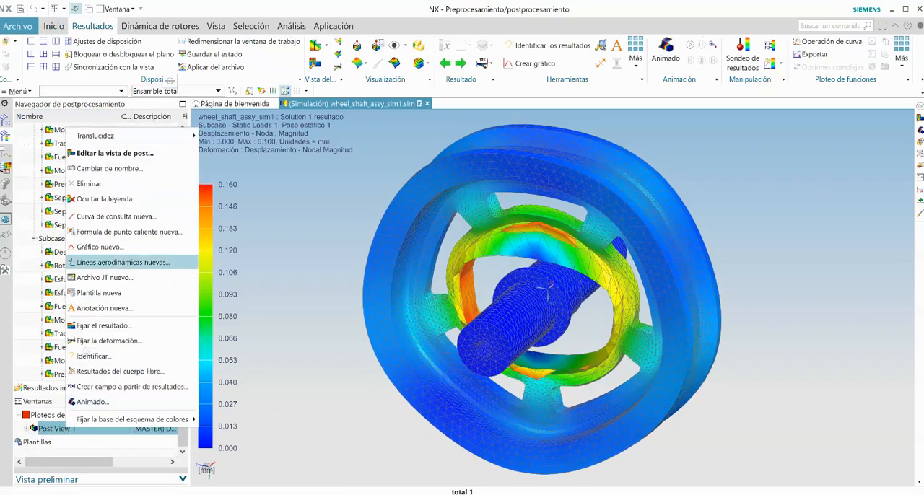
click(86, 152)
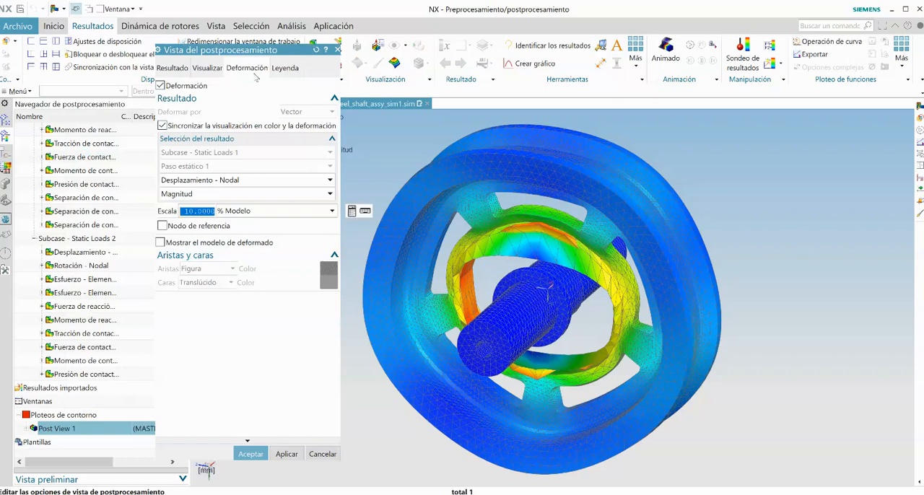
key(BackSpace)
text(5)
click(250, 454)
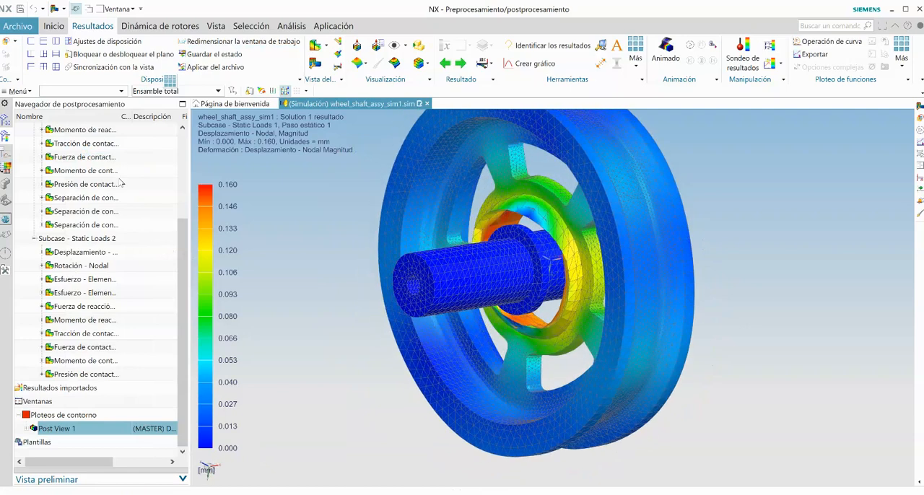
Step: Plot the nodal rotation of Subcase - Static Loads 1, and compare its elemental and element-nodal stress results
scroll(119, 182, up, 2)
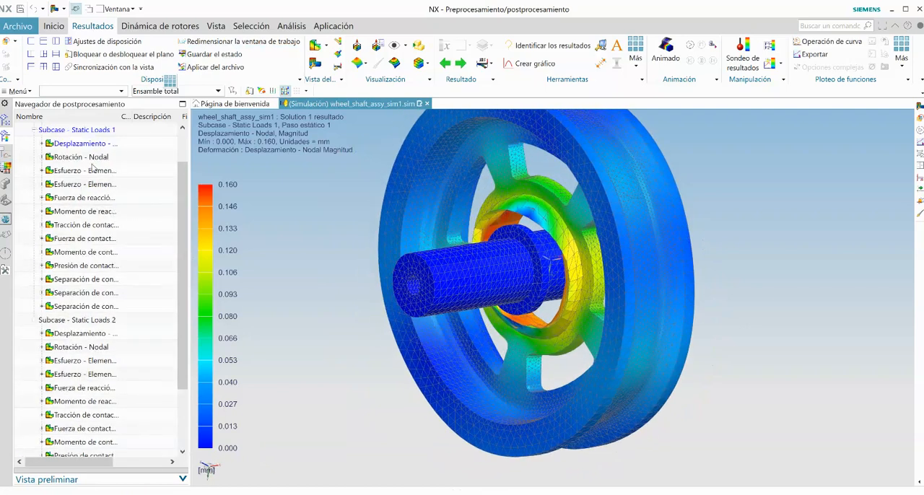
click(93, 158)
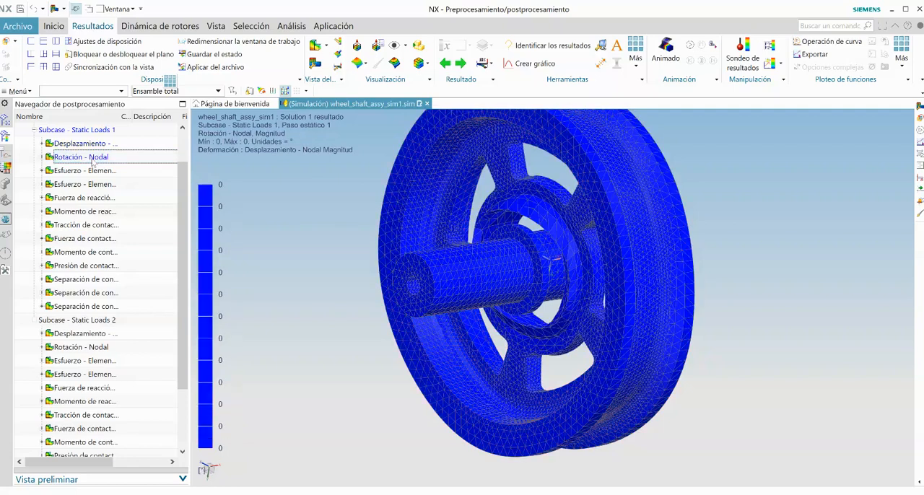
click(92, 172)
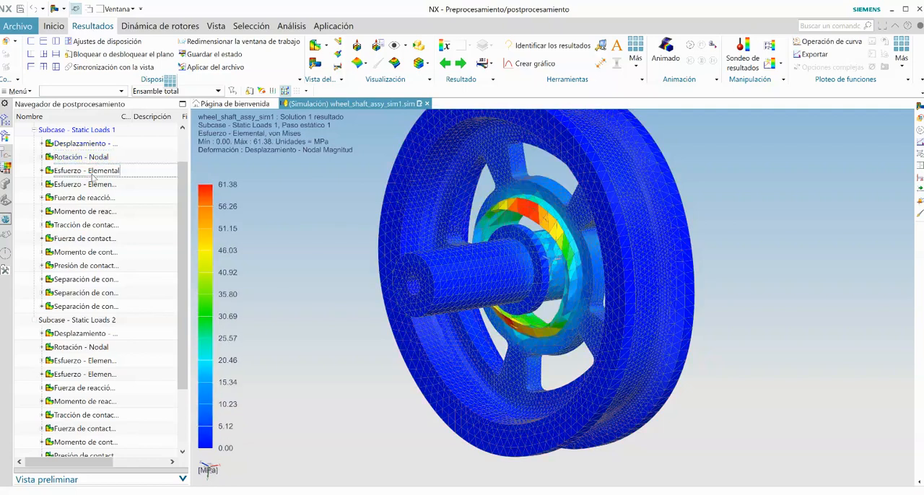
click(91, 185)
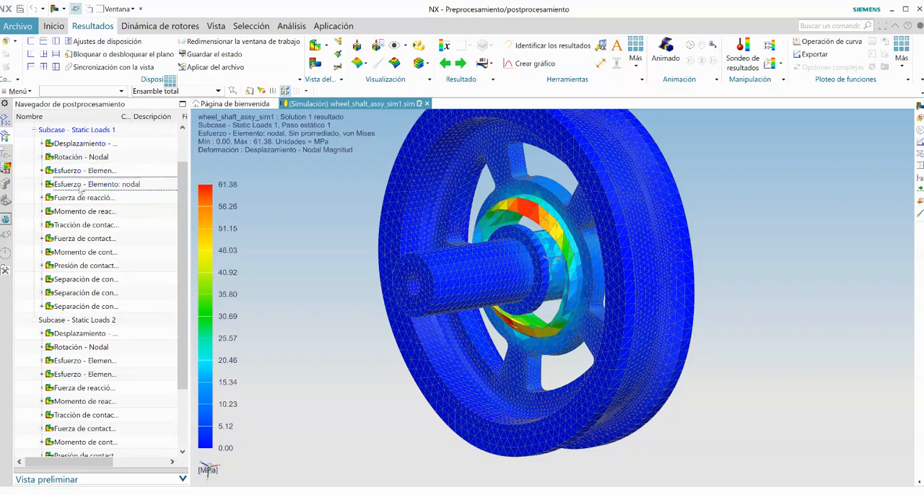
click(83, 171)
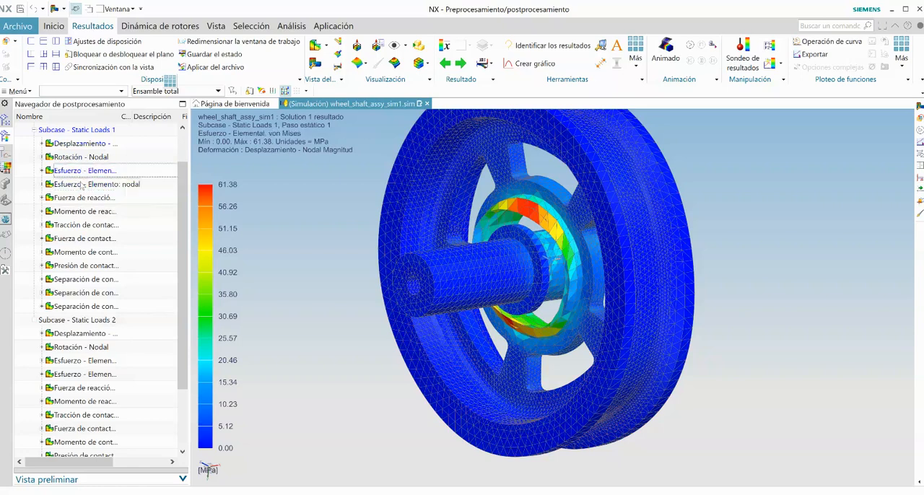
click(83, 184)
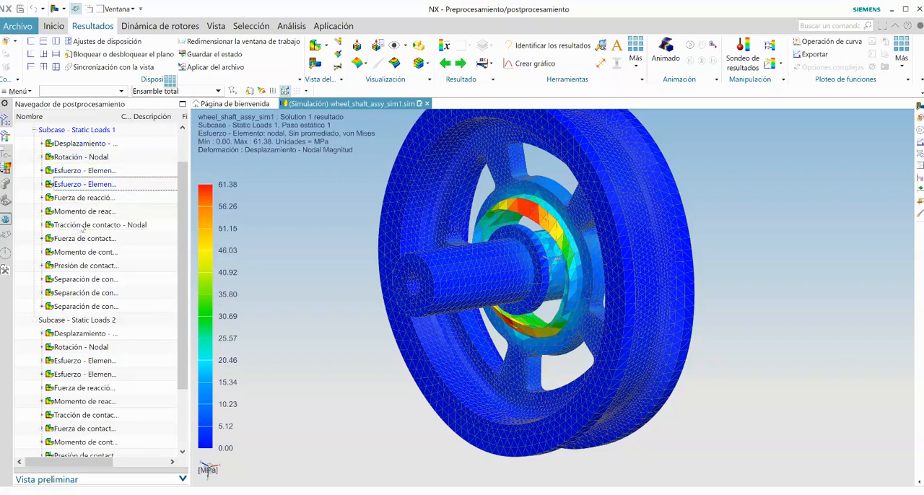
Step: Review the nodal contact results of Subcase - Static Loads 1 in turn, from contact traction and force to final contact separation
click(81, 226)
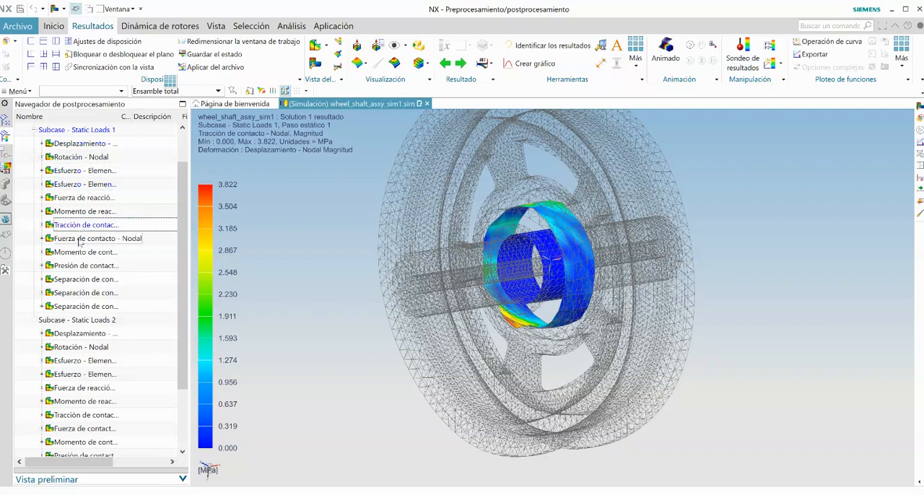
click(78, 238)
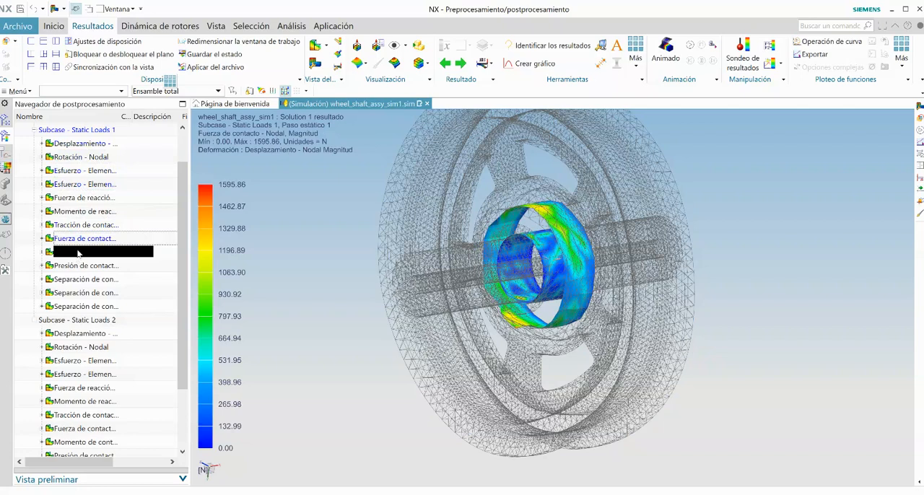
click(78, 252)
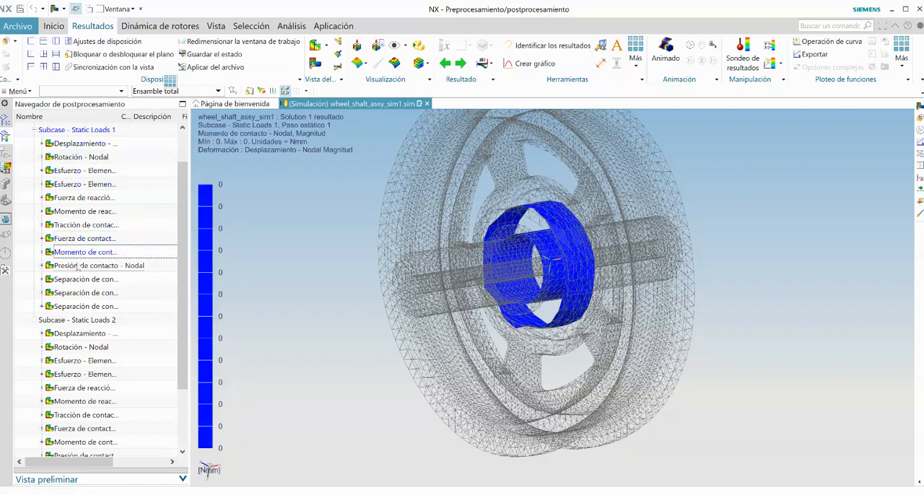
click(80, 266)
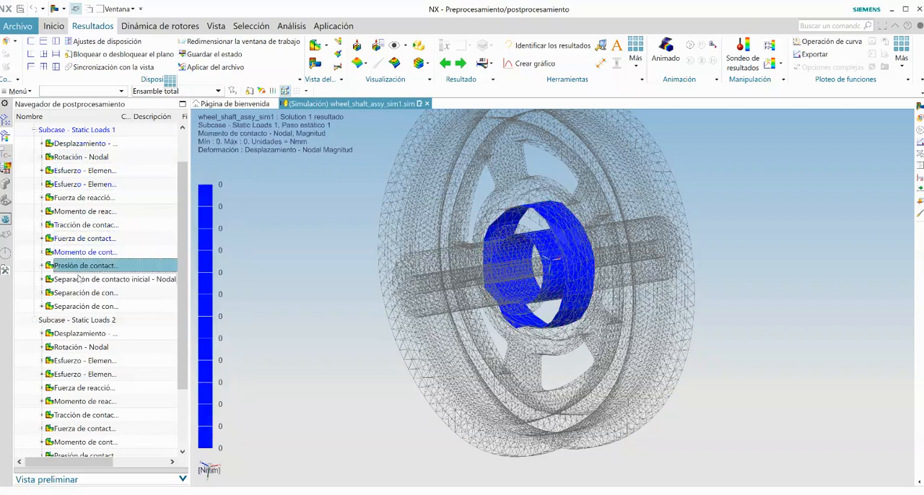
click(79, 280)
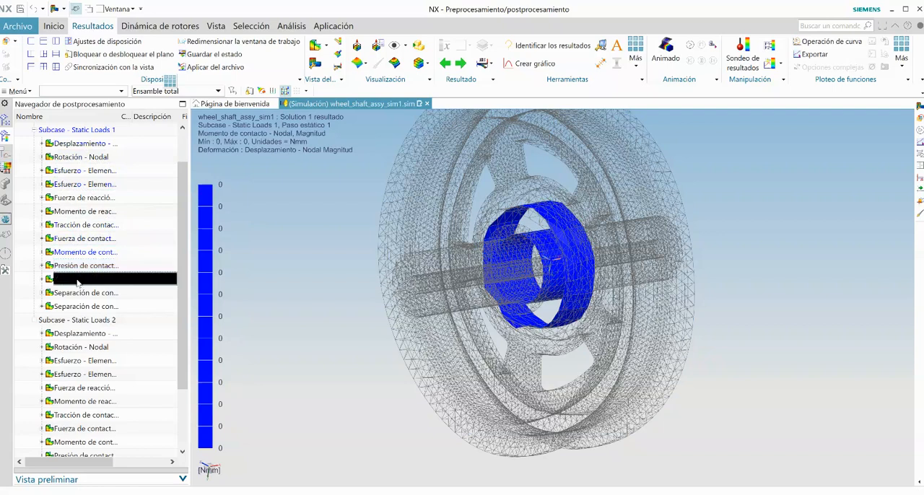
click(77, 292)
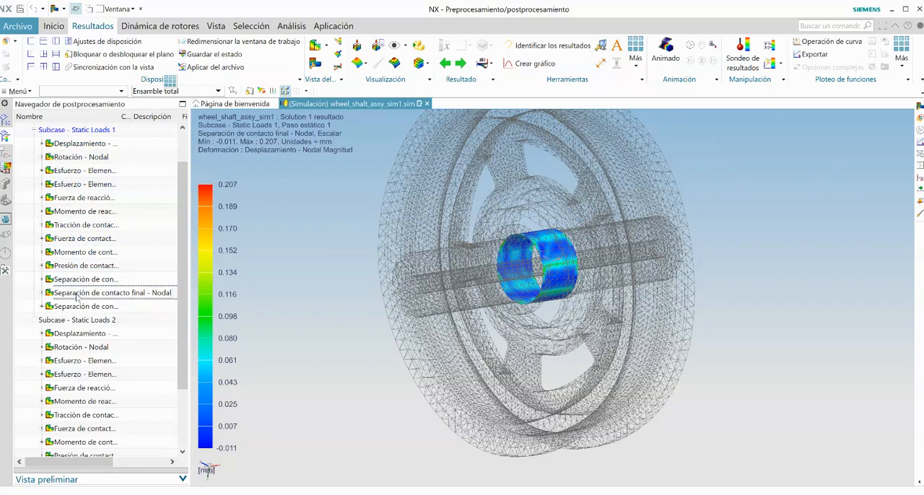
double_click(82, 309)
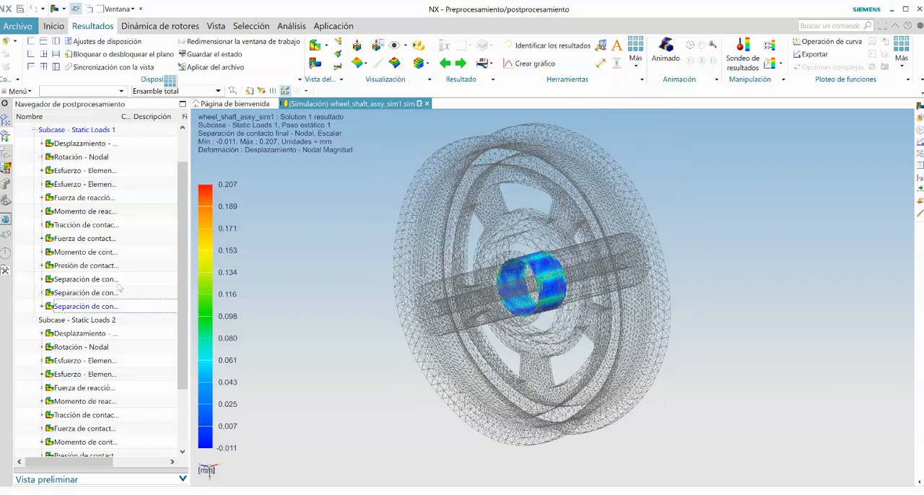
Step: Plot the nodal displacement and then the elemental von Mises stress of Subcase - Static Loads 2
double_click(79, 335)
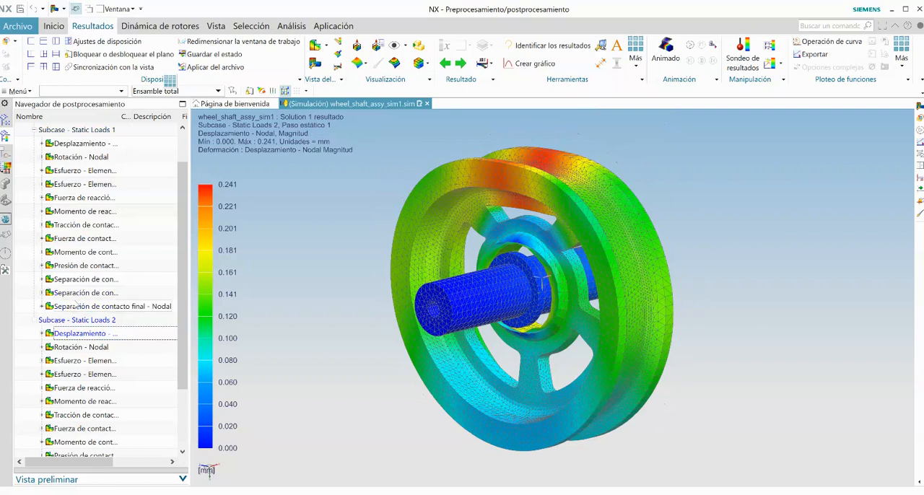
scroll(76, 305, down, 2)
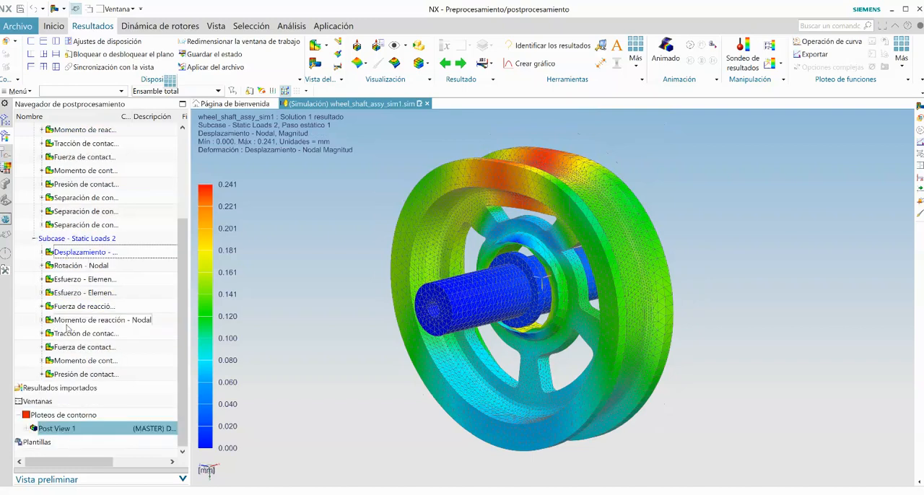
double_click(76, 280)
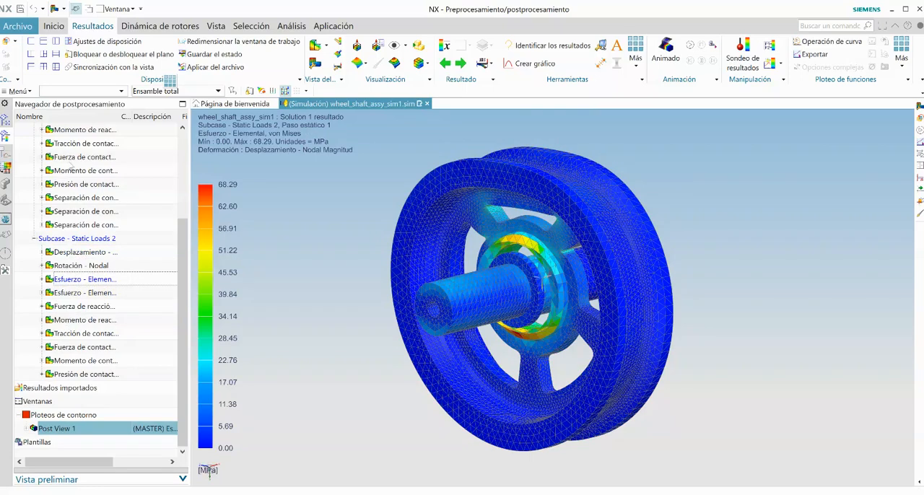
Step: Compare the element-nodal von Mises stress of Subcase - Static Loads 1 with that of Subcase - Static Loads 2
scroll(75, 180, up, 1)
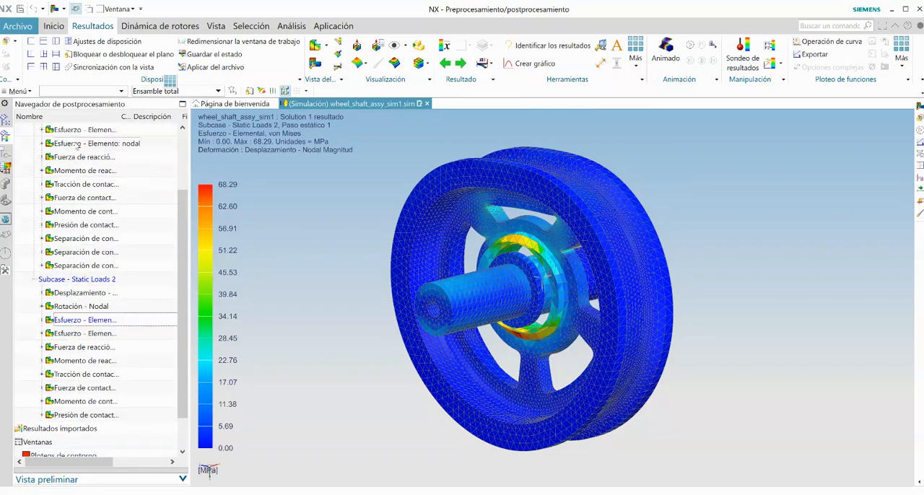
double_click(76, 143)
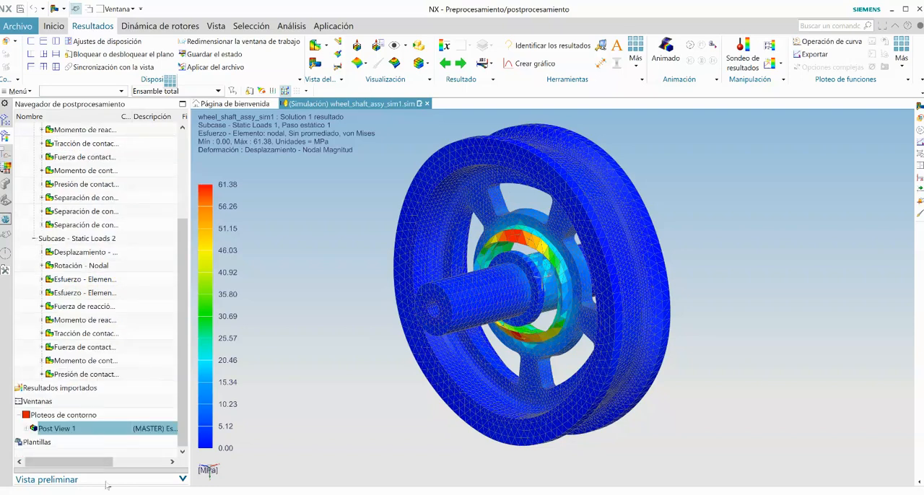
double_click(81, 292)
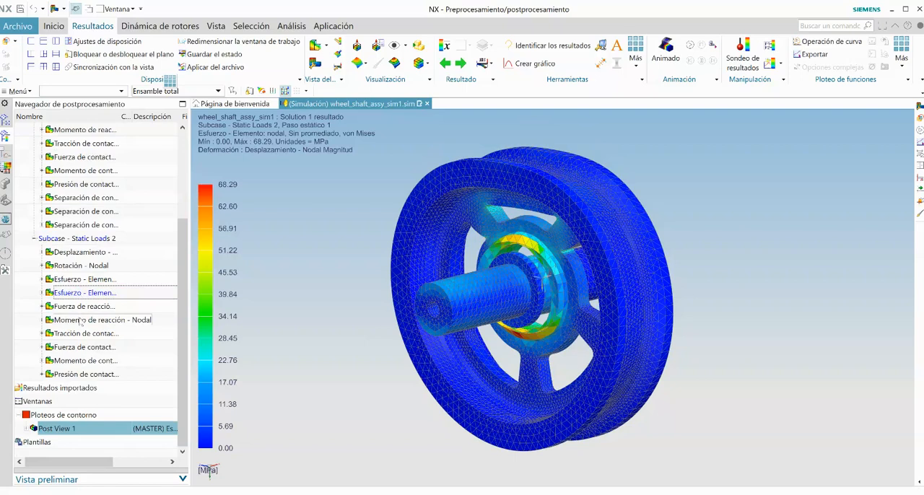
Step: Compare the nodal contact pressure of Subcase - Static Loads 2 with that of Subcase - Static Loads 1 and inspect the contact faces closely
double_click(83, 363)
double_click(83, 368)
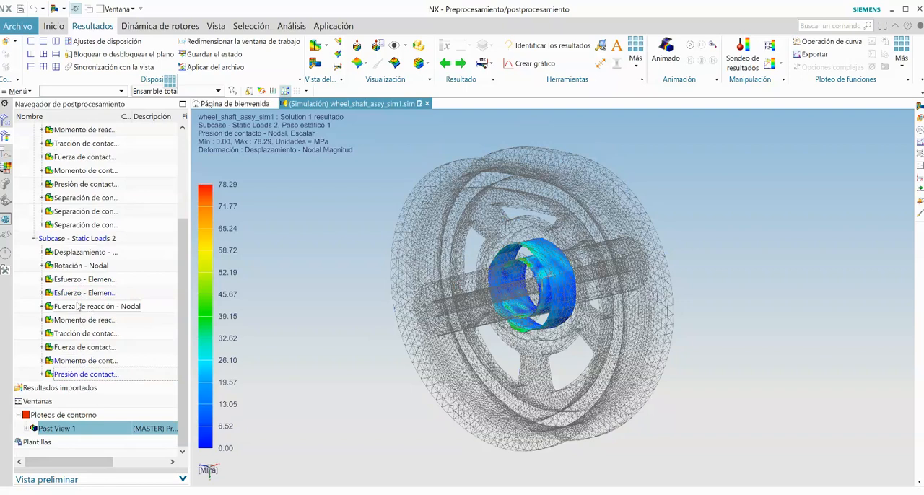
double_click(83, 185)
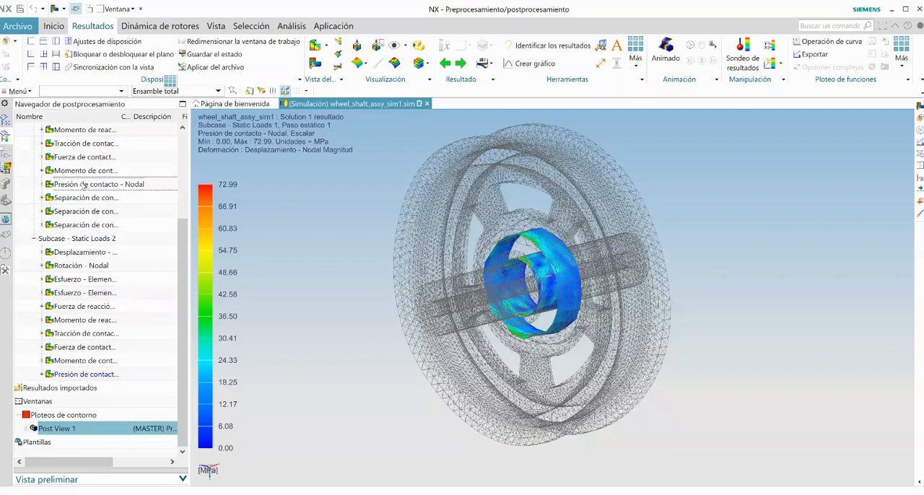
scroll(191, 302, up, 3)
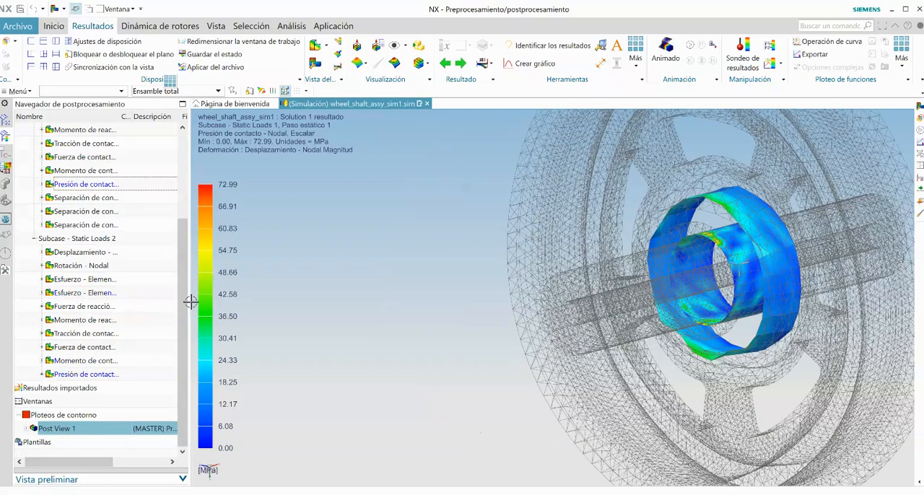
scroll(356, 296, down, 5)
scroll(585, 227, up, 3)
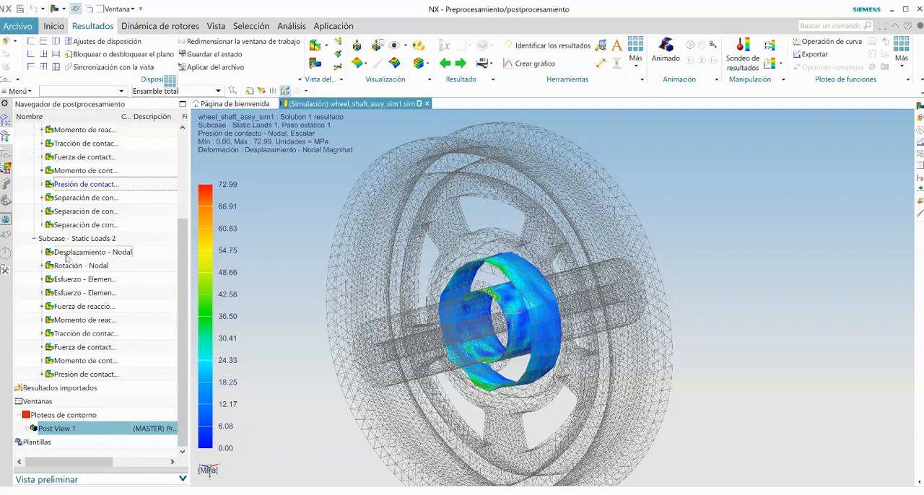
Step: Compare the initial and final contact separation plots of Subcase - Static Loads 1, ending on the final separation
click(70, 253)
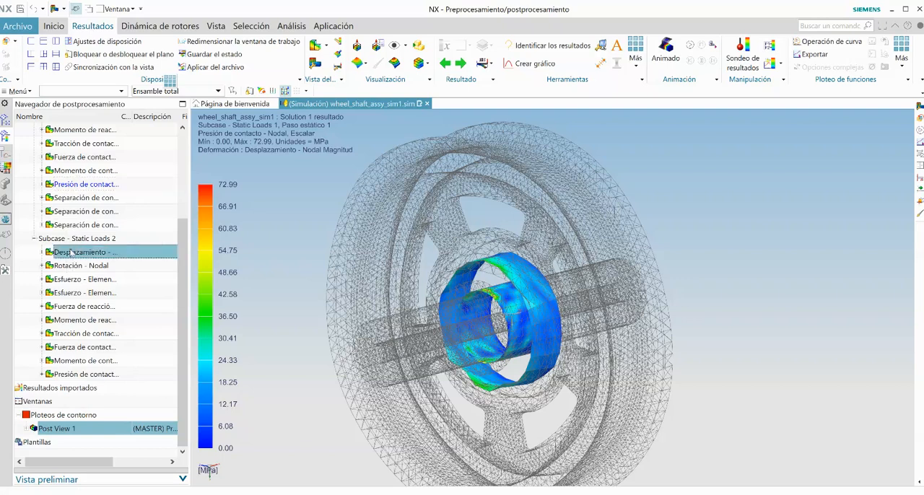
double_click(74, 226)
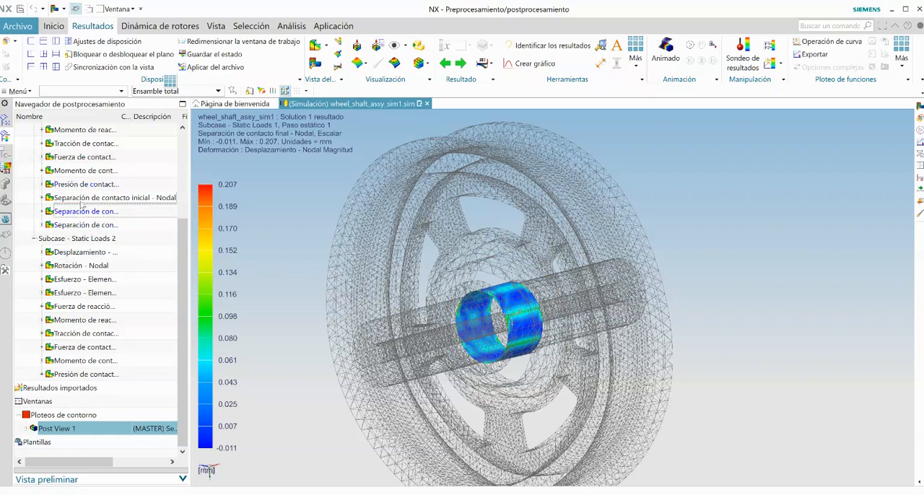
double_click(85, 198)
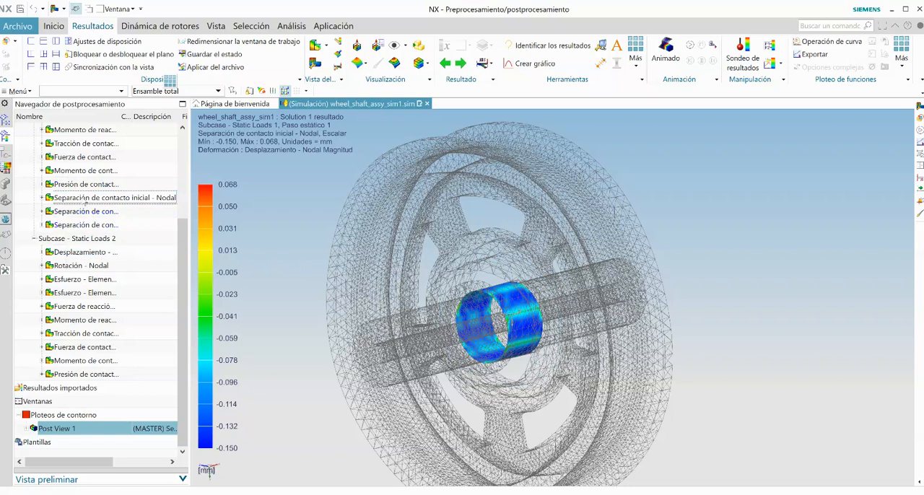
double_click(85, 226)
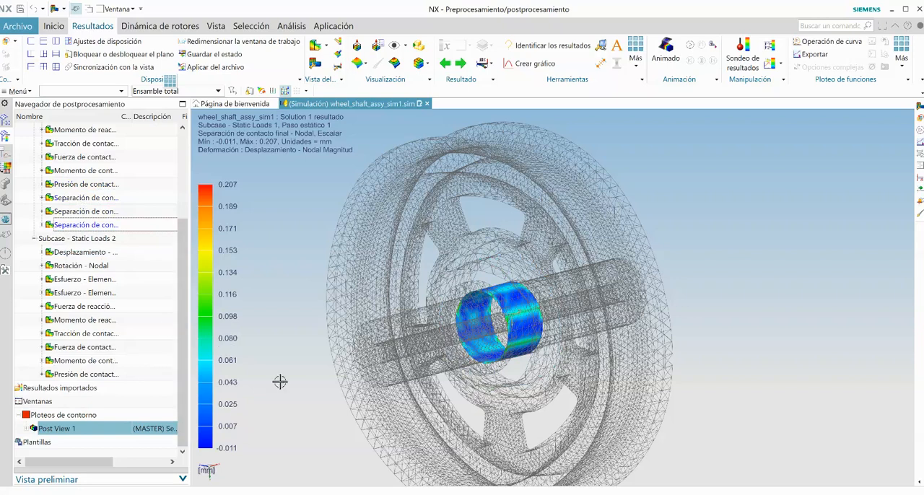
Step: Plot the nodal contact pressure of Subcase - Static Loads 1 again with the whole assembly in view
middle_drag(311, 340, 274, 335)
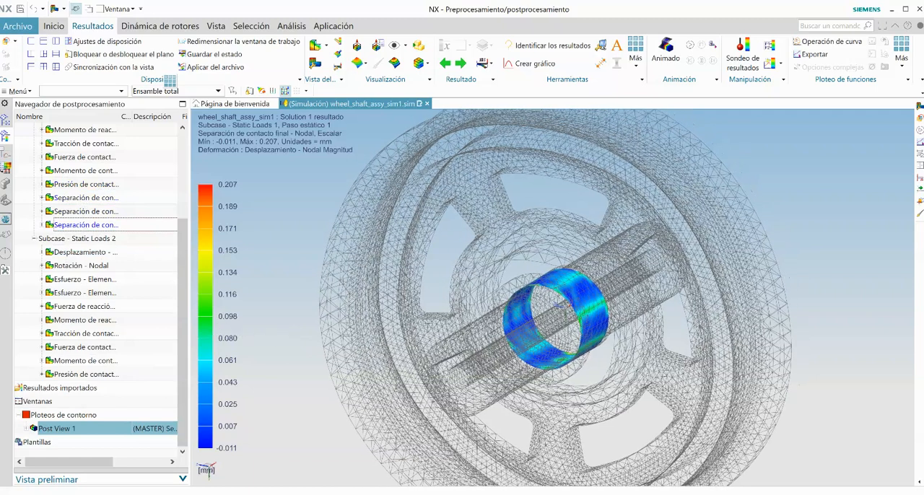
double_click(74, 184)
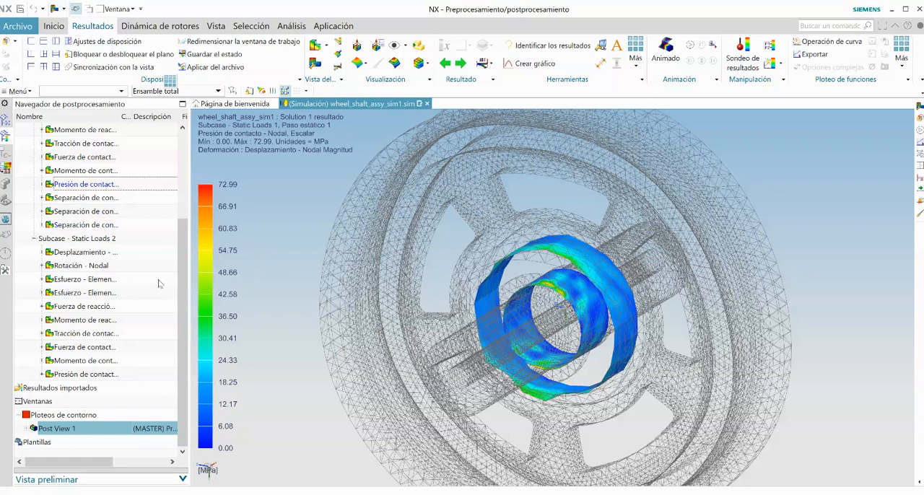
scroll(559, 326, down, 2)
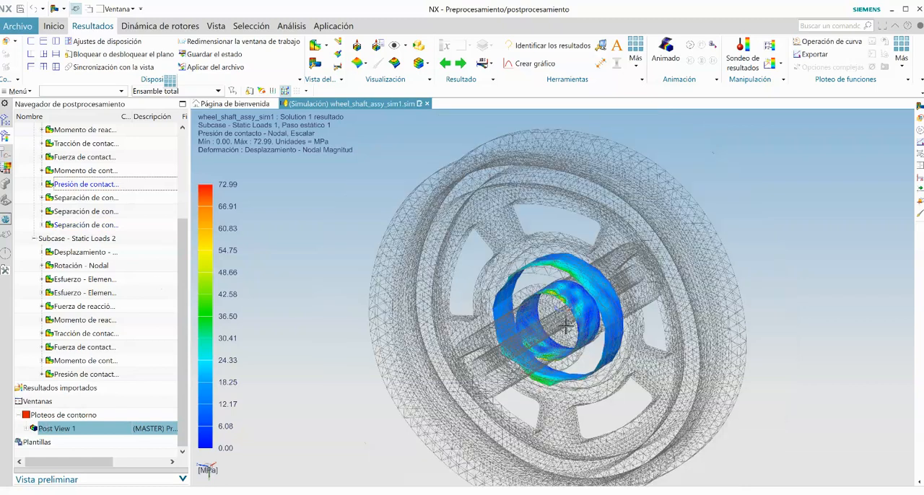
Step: Edit Post View 1 so the nodal displacement deformation uses an Absoluto scale of 1
click(27, 430)
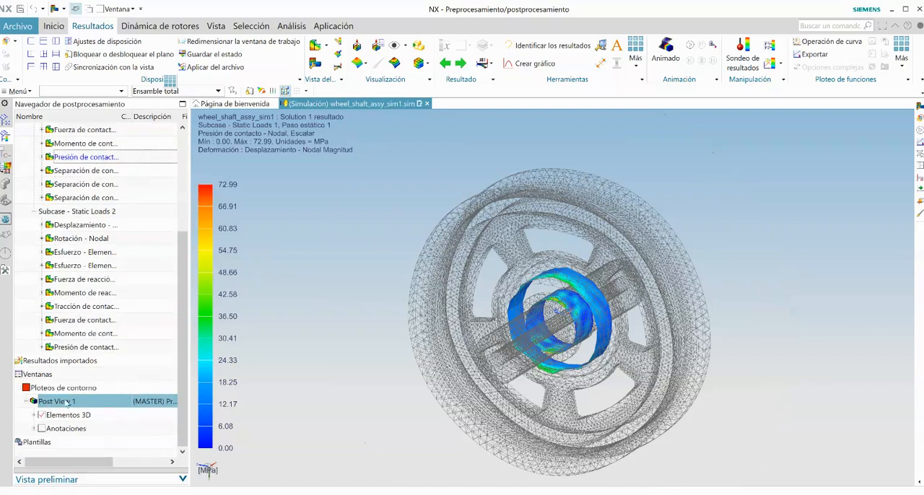
right_click(67, 403)
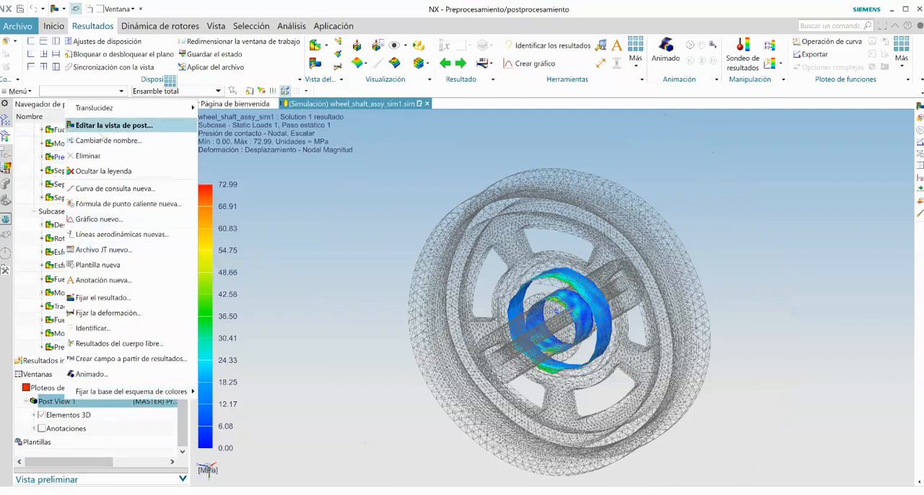
click(99, 126)
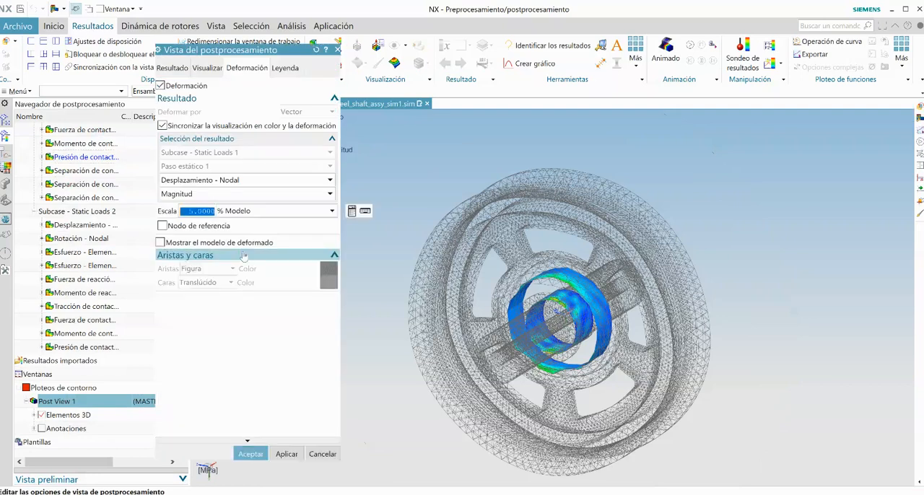
click(263, 211)
click(254, 233)
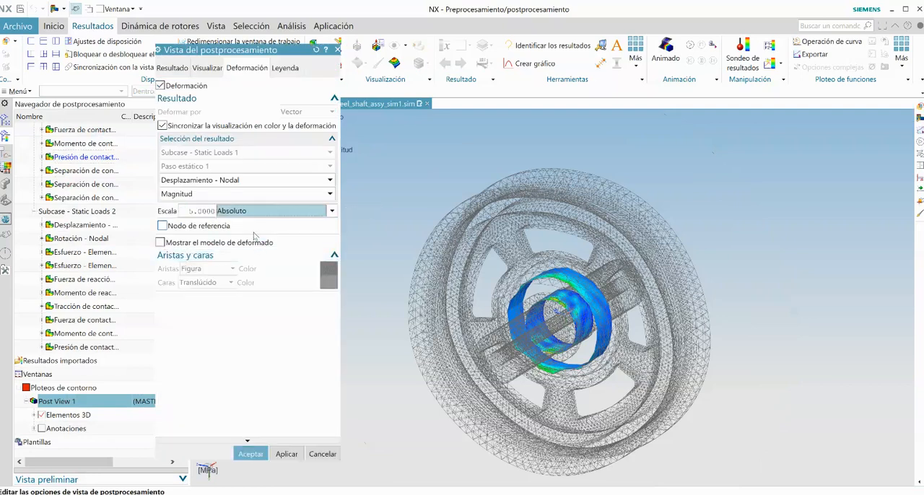
click(209, 212)
double_click(216, 211)
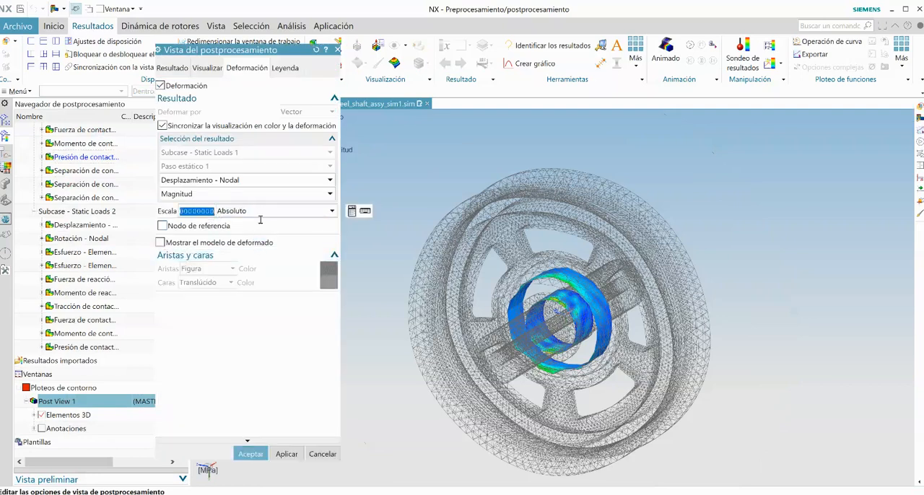
text(1)
click(251, 454)
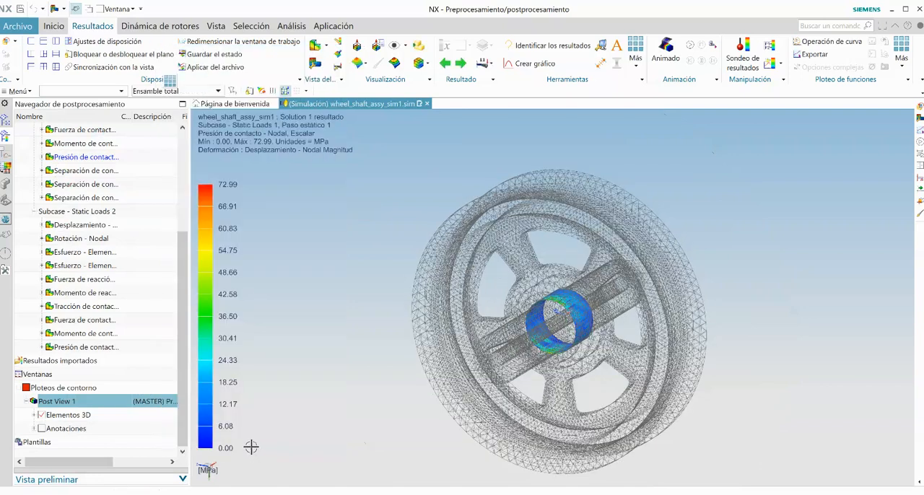
Step: Examine the contact faces close up and compare the initial and final contact separation plots of Subcase - Static Loads 1
scroll(585, 320, up, 6)
scroll(585, 320, up, 1)
middle_drag(585, 319, 473, 282)
scroll(605, 257, down, 5)
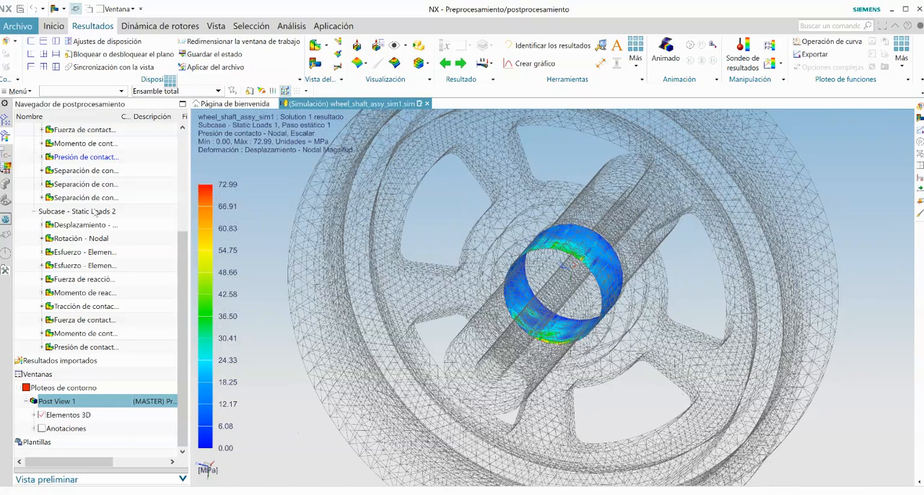
double_click(92, 175)
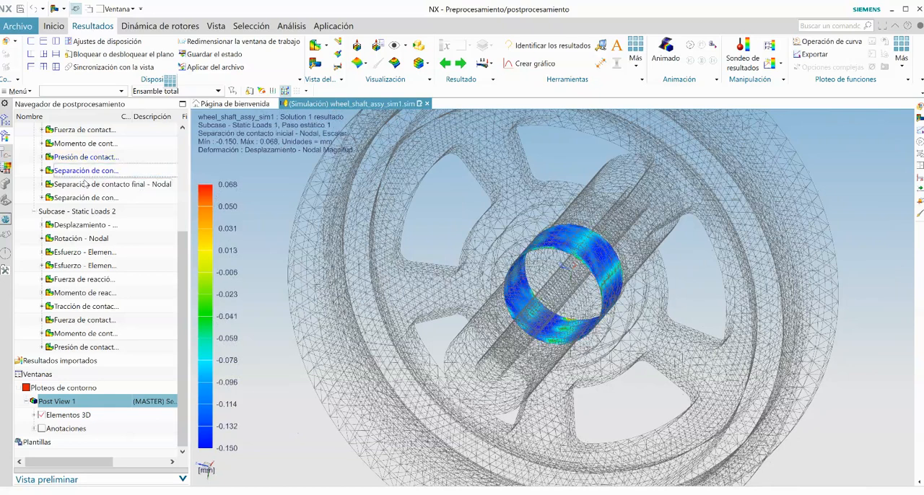
double_click(82, 184)
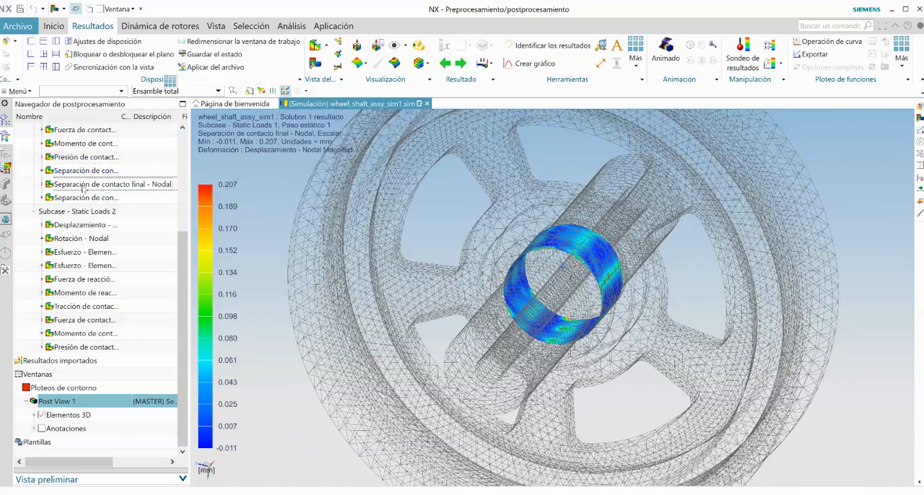
double_click(72, 196)
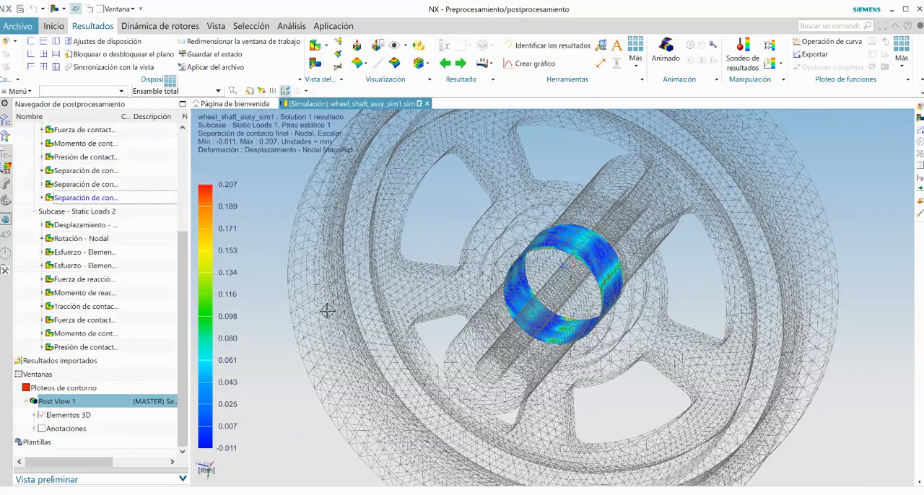
middle_drag(399, 293, 332, 273)
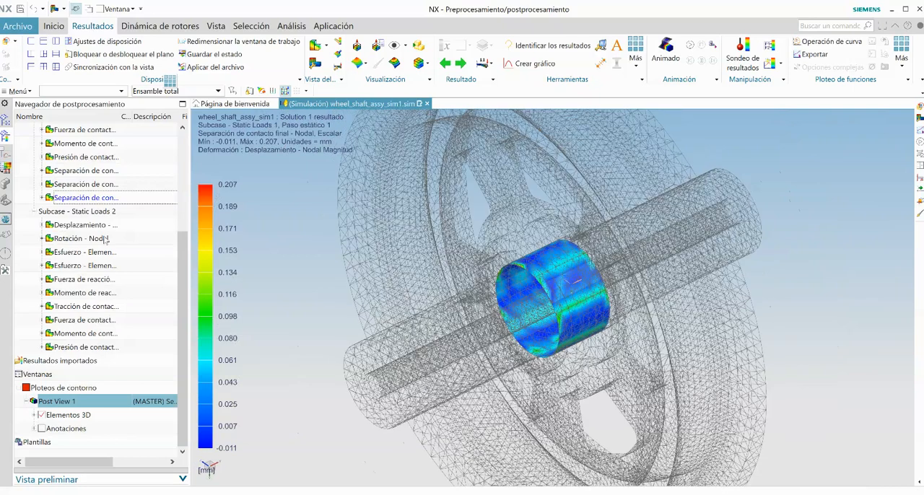
Step: Compare the nodal displacement magnitude of Subcase - Static Loads 2 with that of Subcase - Static Loads 1, ending on Static Loads 2
double_click(81, 226)
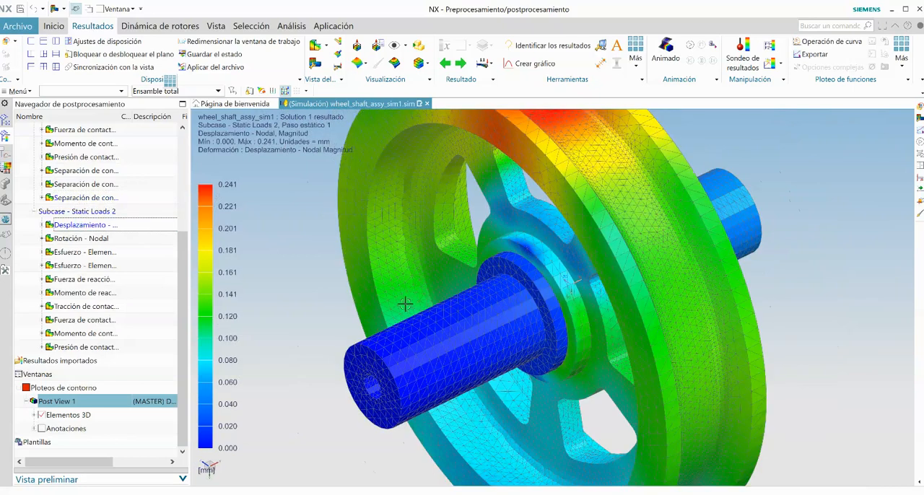
scroll(405, 304, down, 2)
middle_drag(405, 305, 404, 303)
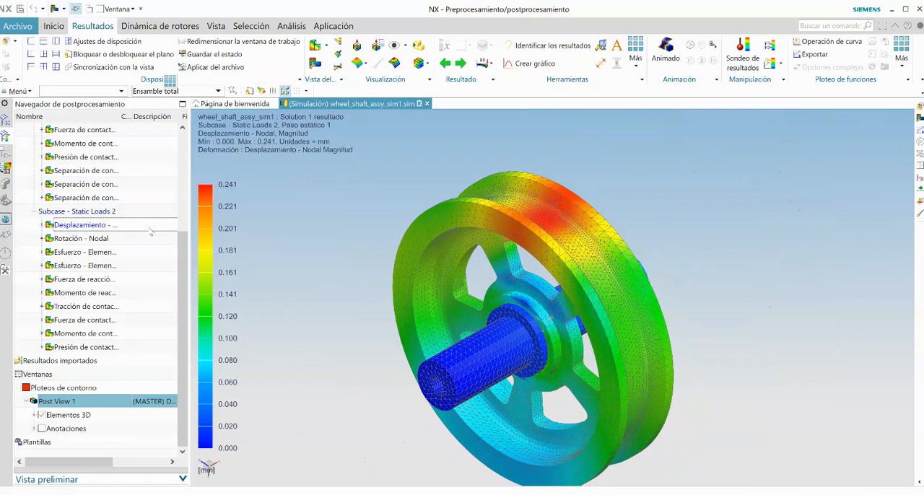
scroll(150, 231, up, 4)
click(99, 185)
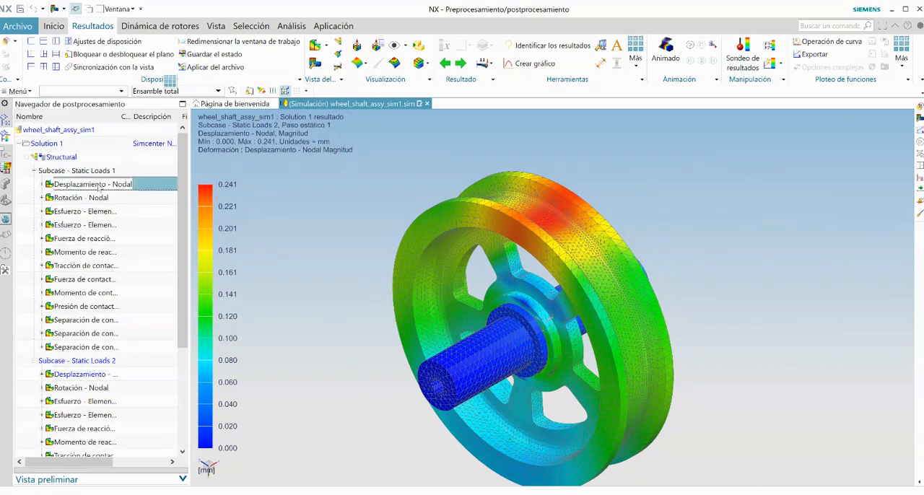
double_click(100, 186)
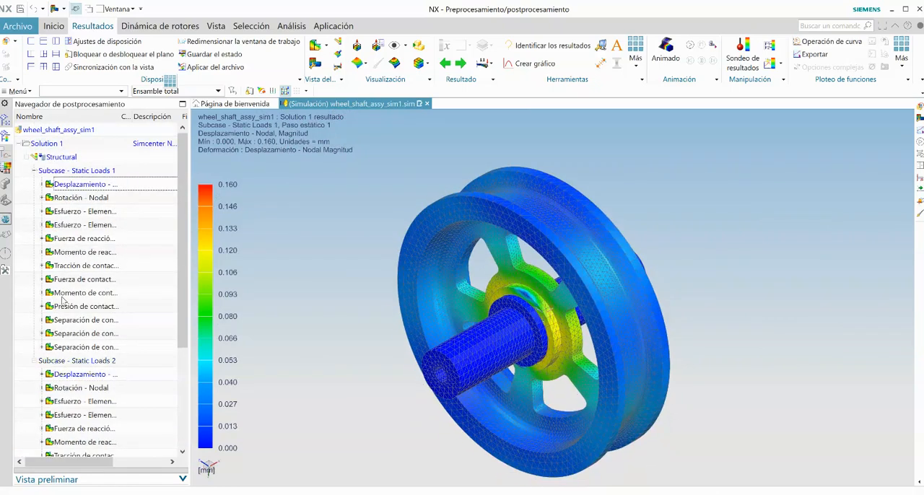
click(87, 375)
double_click(87, 375)
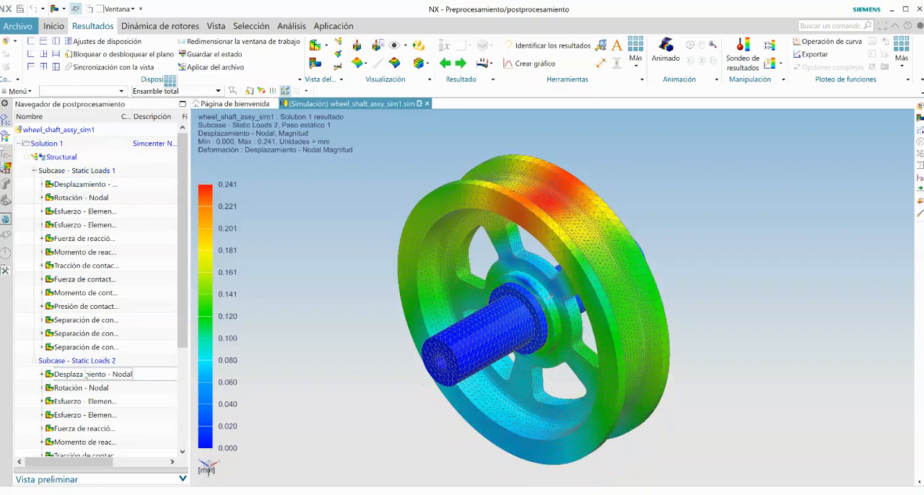
Step: Plot the elemental von Mises stress of Subcase - Static Loads 1, then animate the element-nodal stress of Subcase - Static Loads 2
double_click(87, 212)
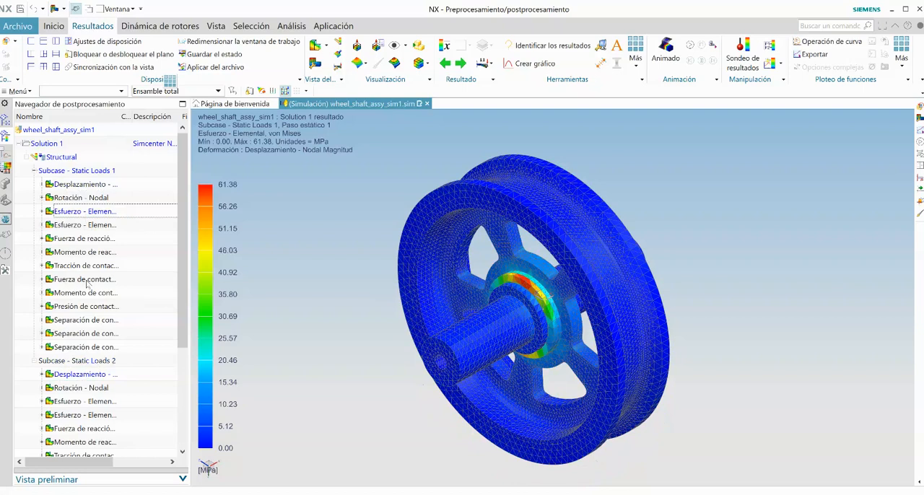
double_click(88, 415)
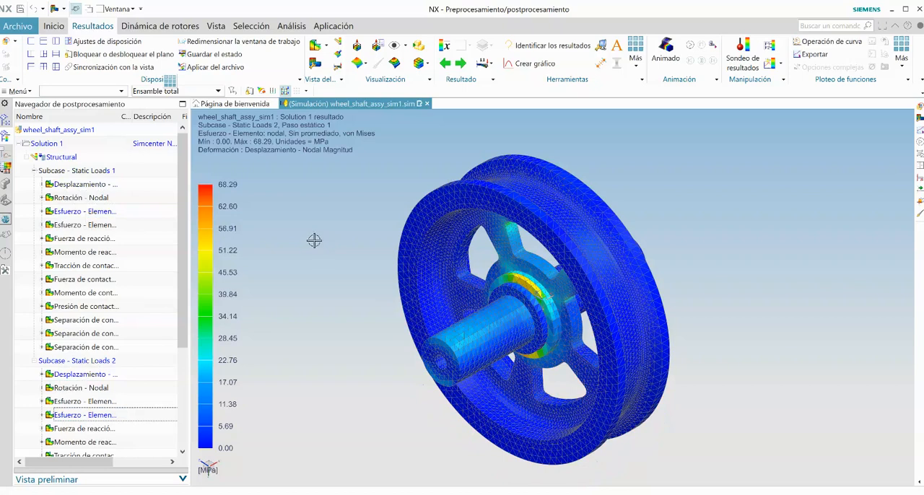
click(688, 46)
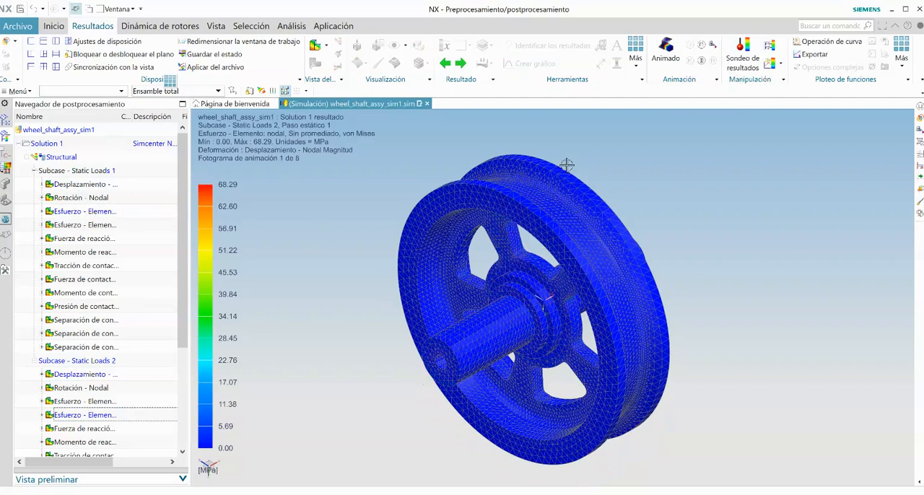
middle_drag(567, 166, 567, 165)
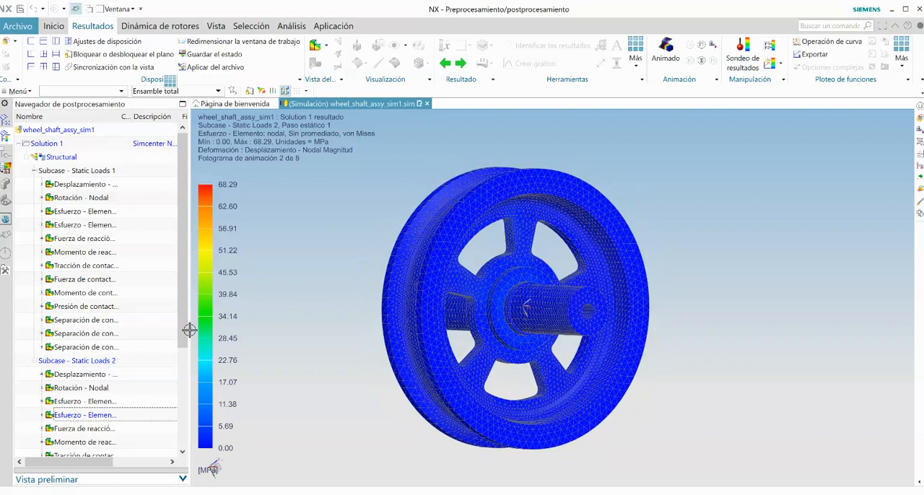
Step: Stop the stress animation and set the absolute deformation scale of Post View 1 to 3
scroll(123, 383, down, 3)
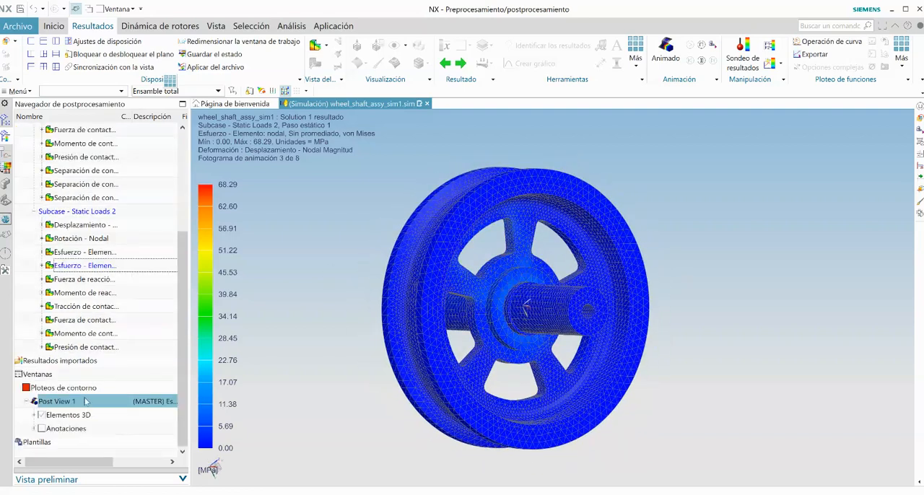
right_click(77, 402)
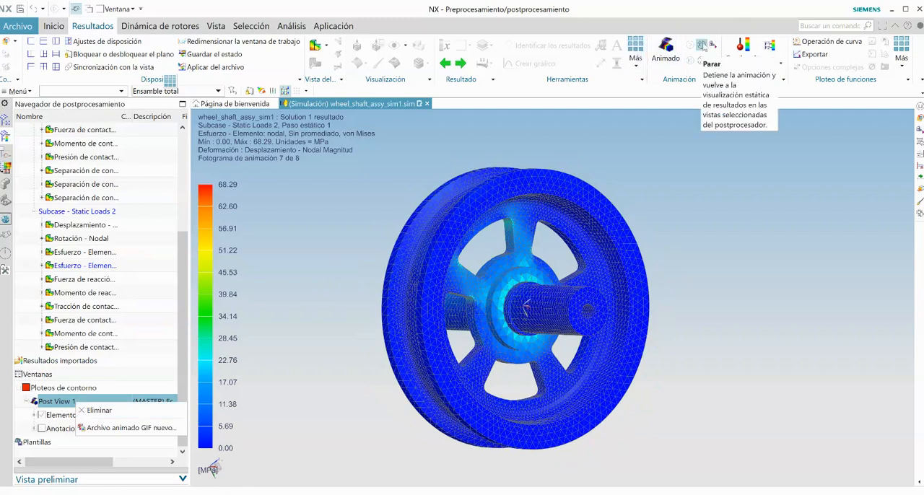
click(674, 59)
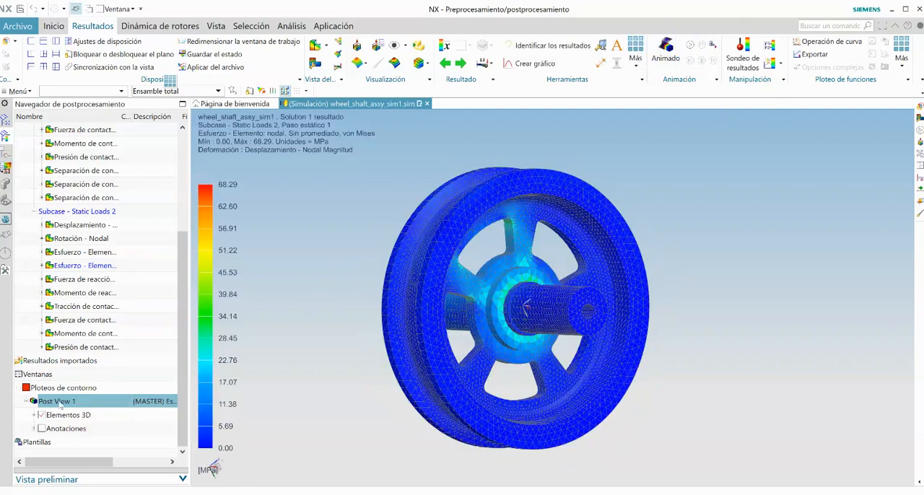
right_click(65, 408)
click(130, 130)
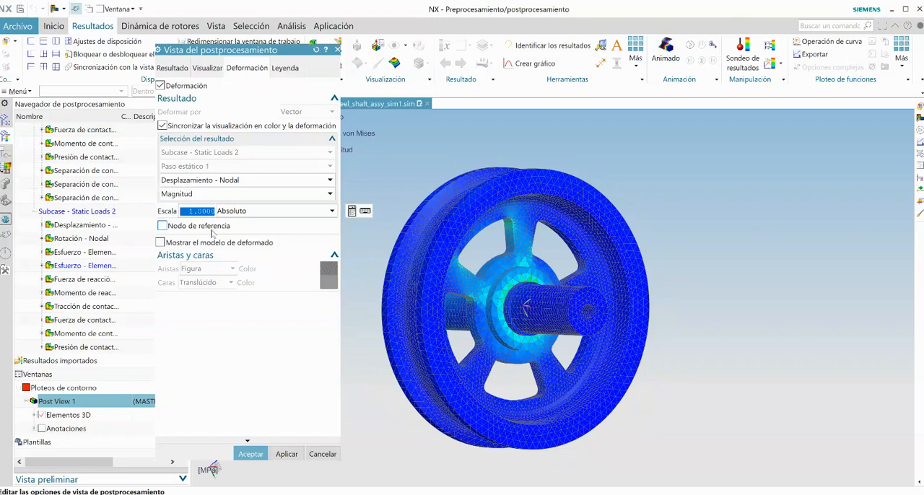
text(2)
click(251, 453)
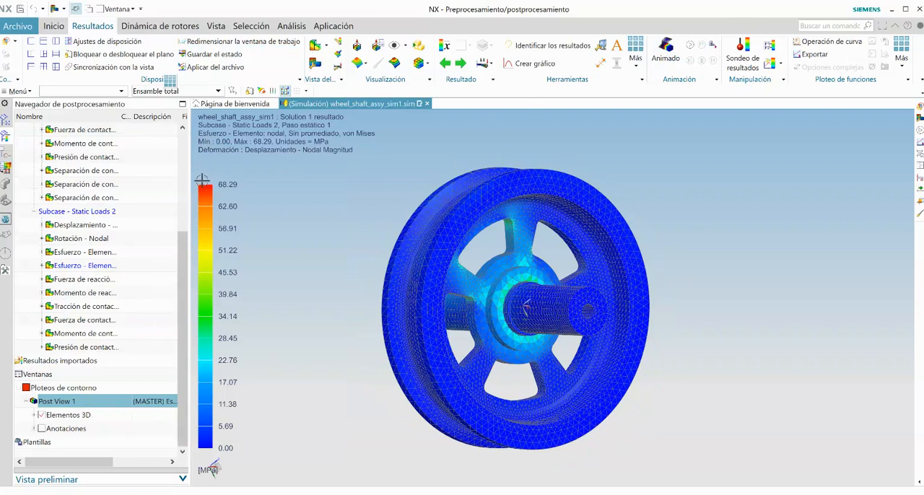
Step: Plot the nodal displacement of Subcase - Static Loads 2 and switch the deformation scale type to % Modelo
click(82, 228)
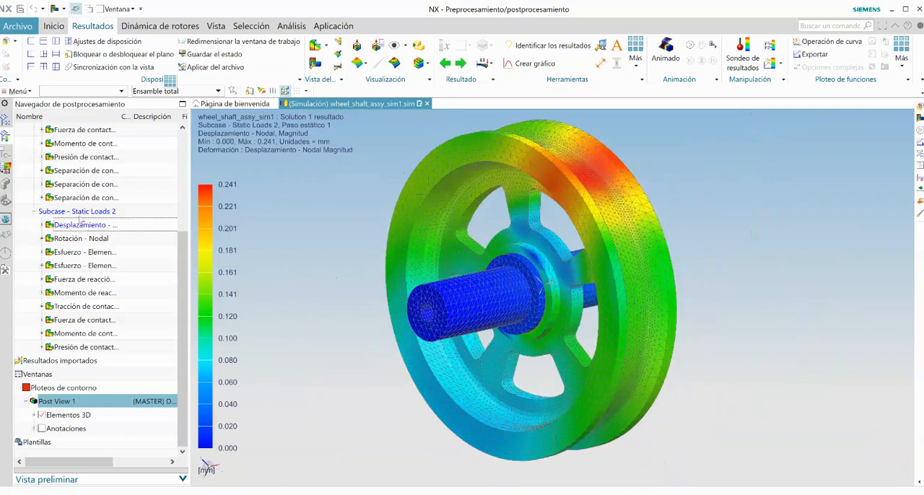
right_click(68, 406)
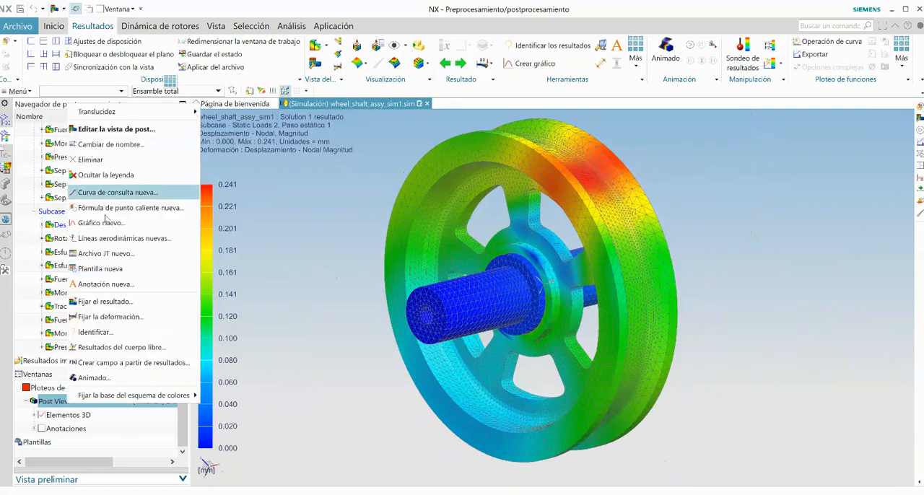
click(112, 135)
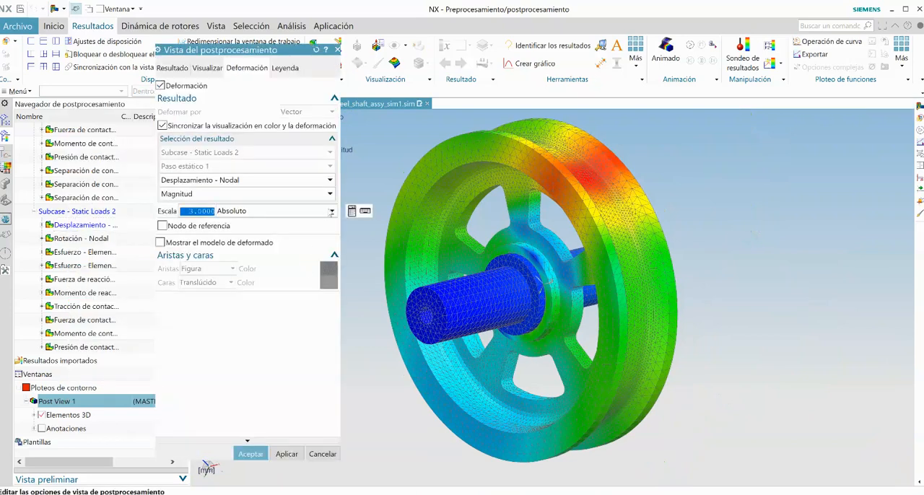
click(331, 212)
click(283, 228)
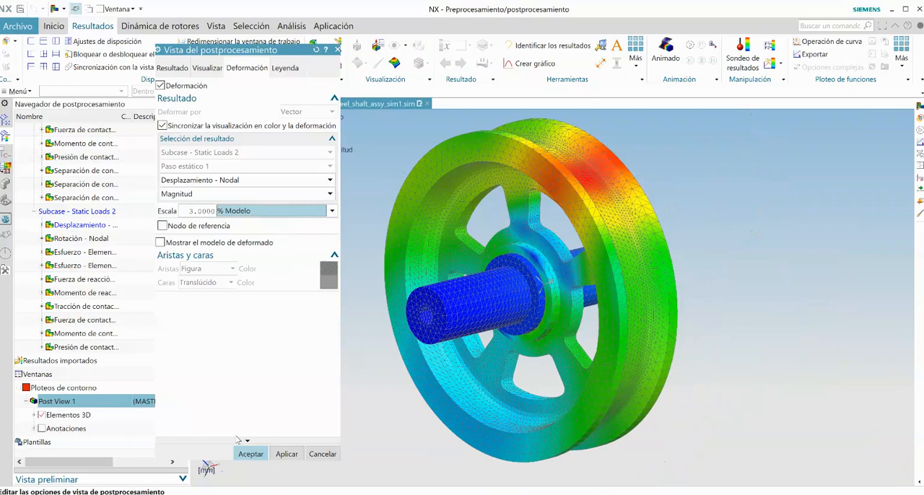
click(251, 454)
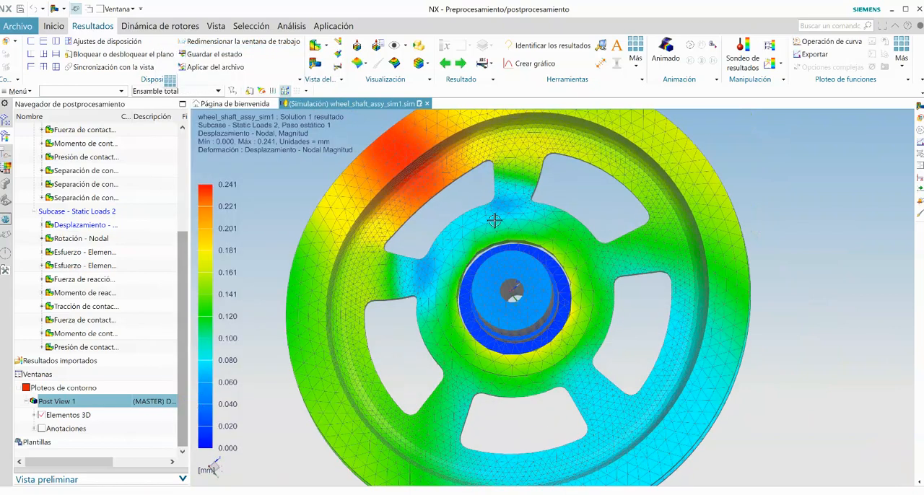
Step: Play the displacement animation of Subcase - Static Loads 2 and view the animated GIF export option without exporting
click(691, 46)
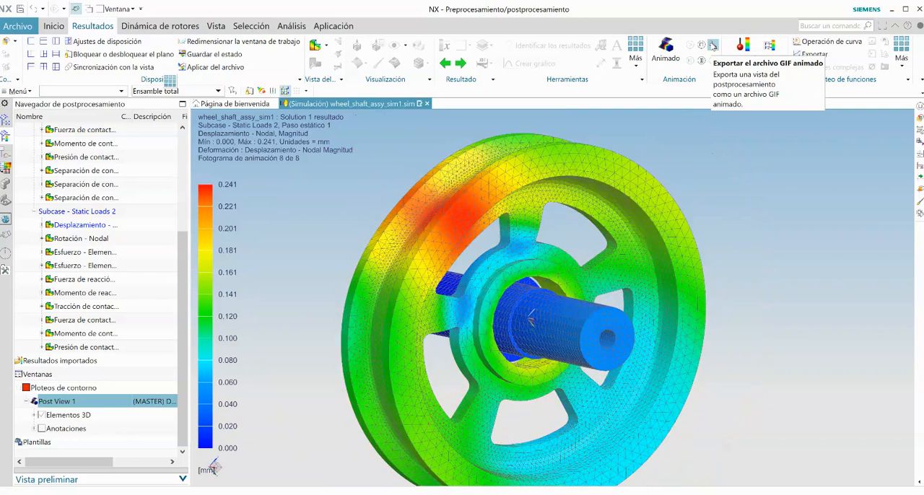
click(712, 46)
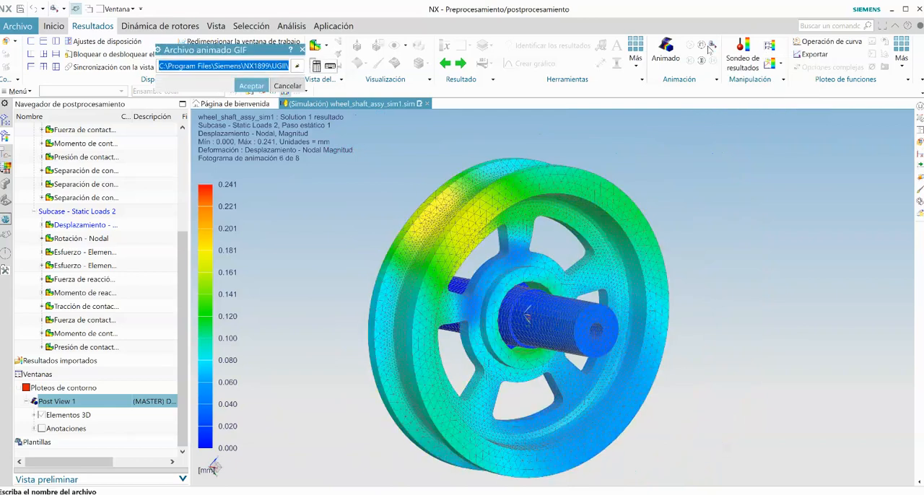
click(283, 87)
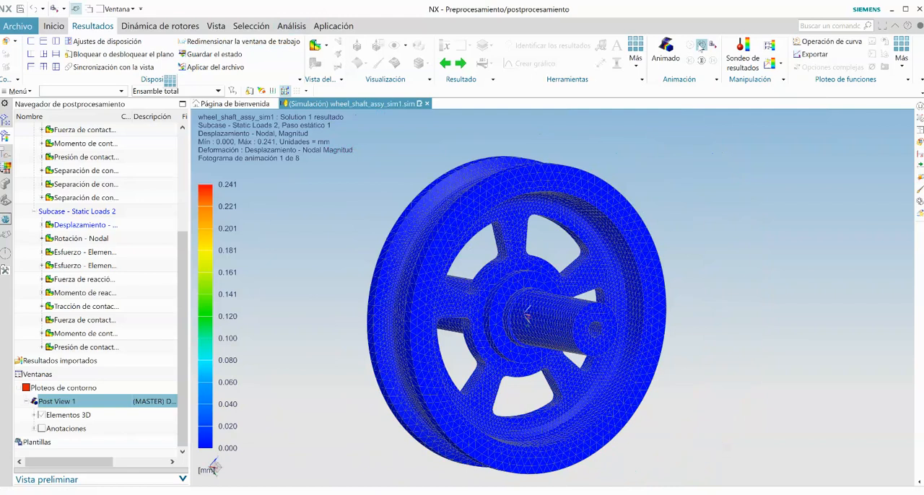
click(701, 46)
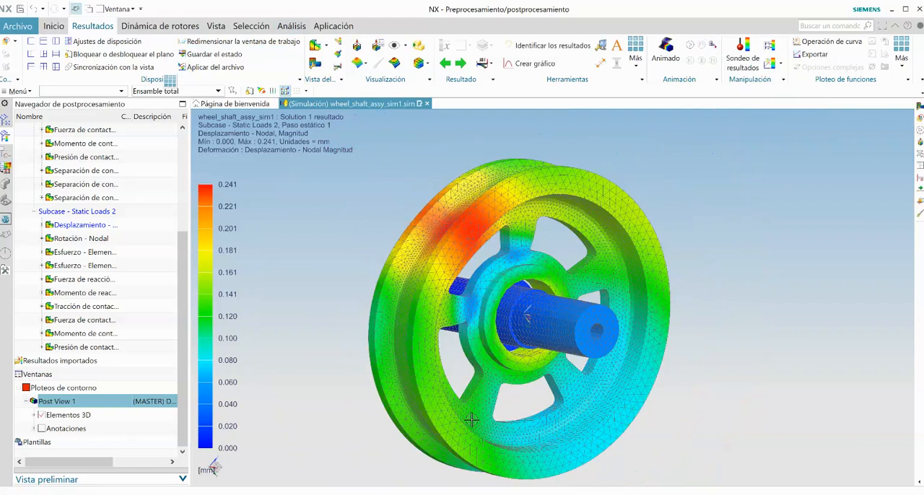